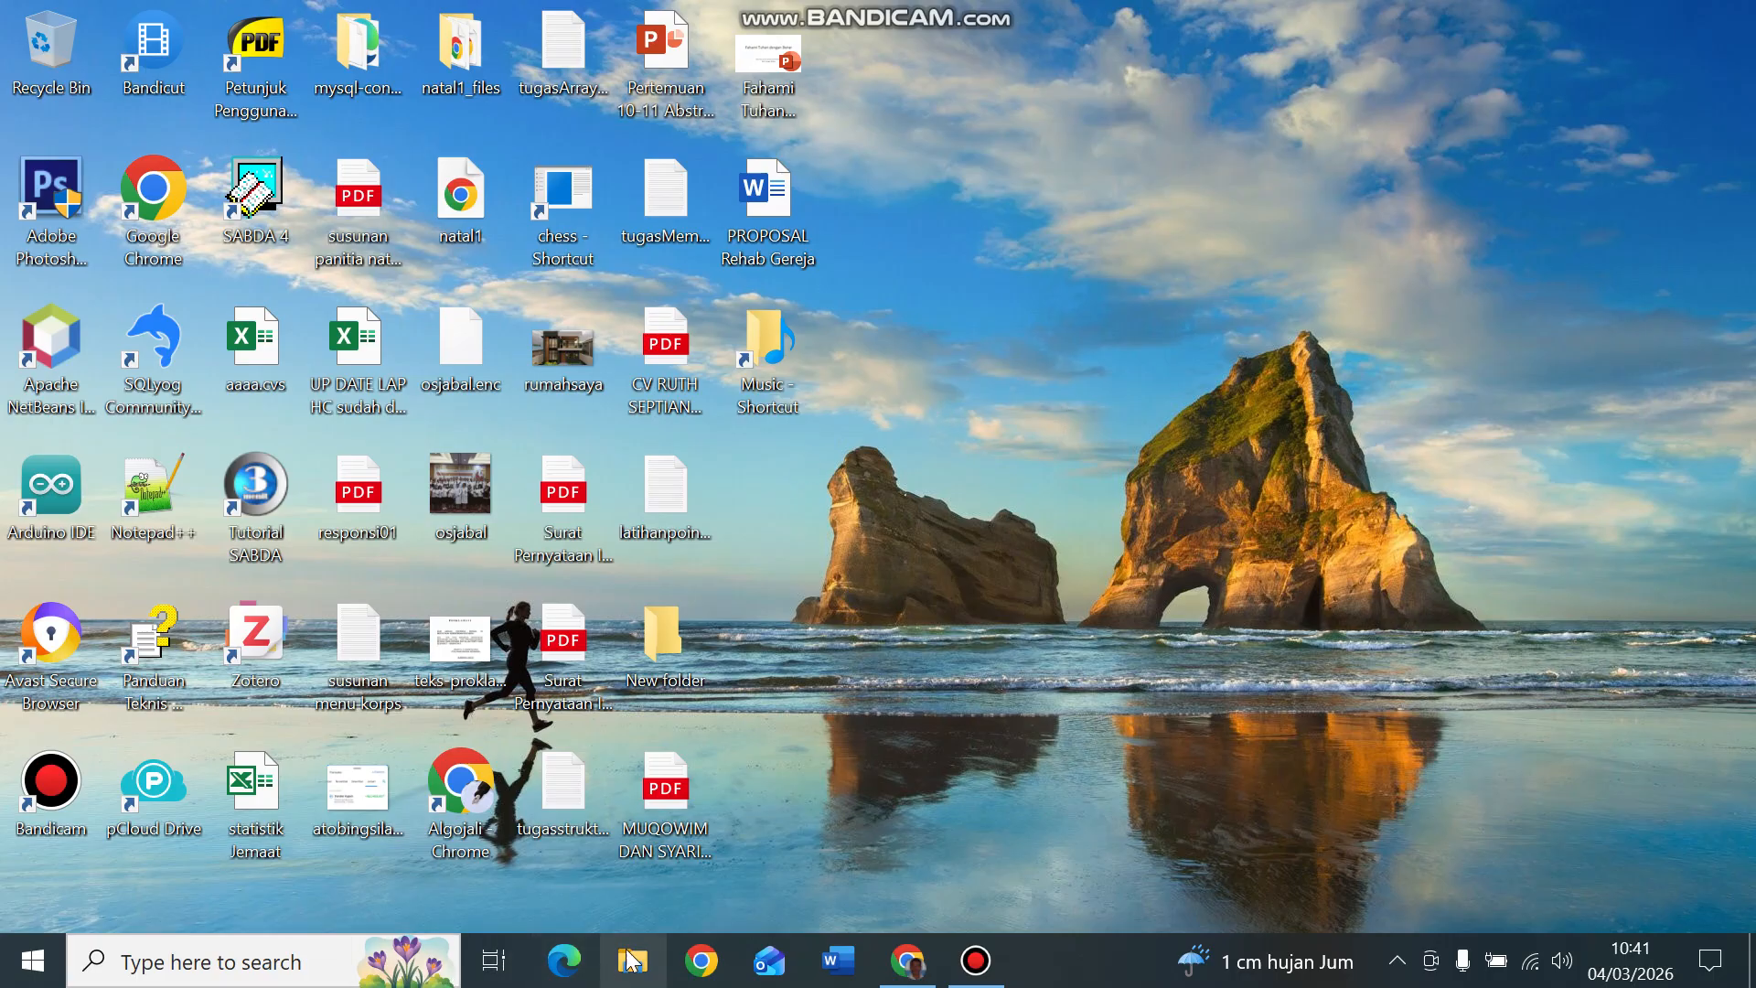
Step: Switch to Chrome and search Google in a new tab for "download java development kit (jdk)"
left_click(908, 968)
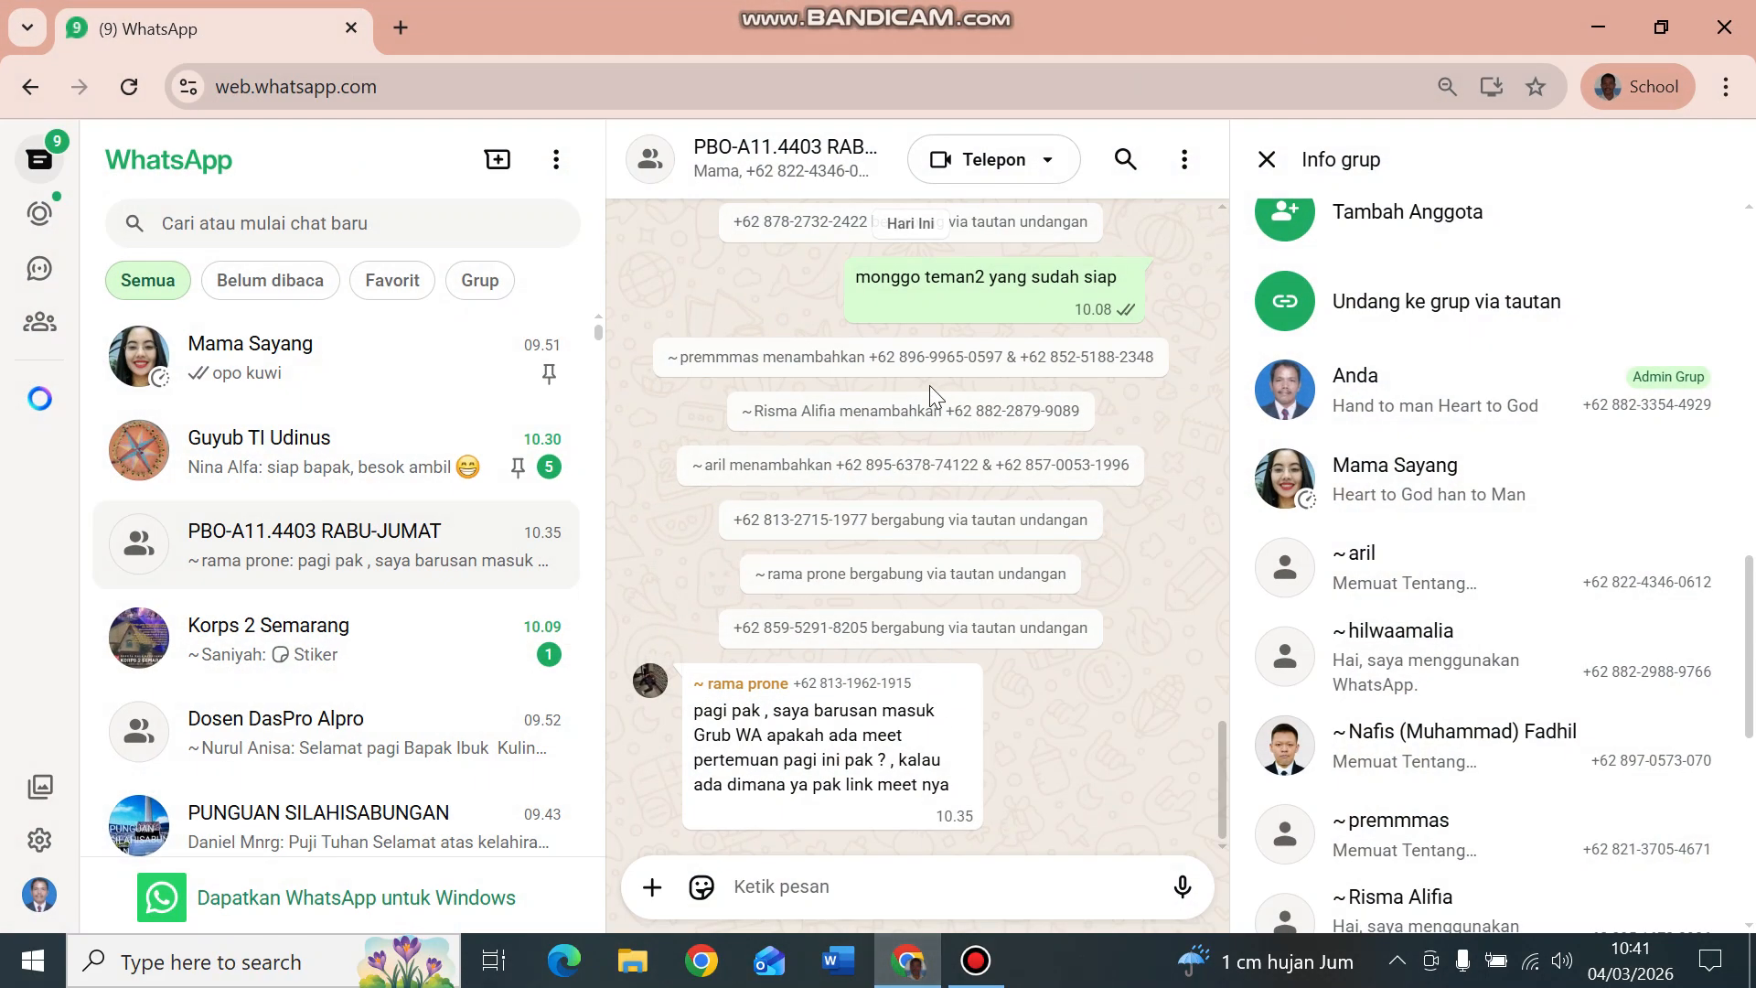
left_click(403, 28)
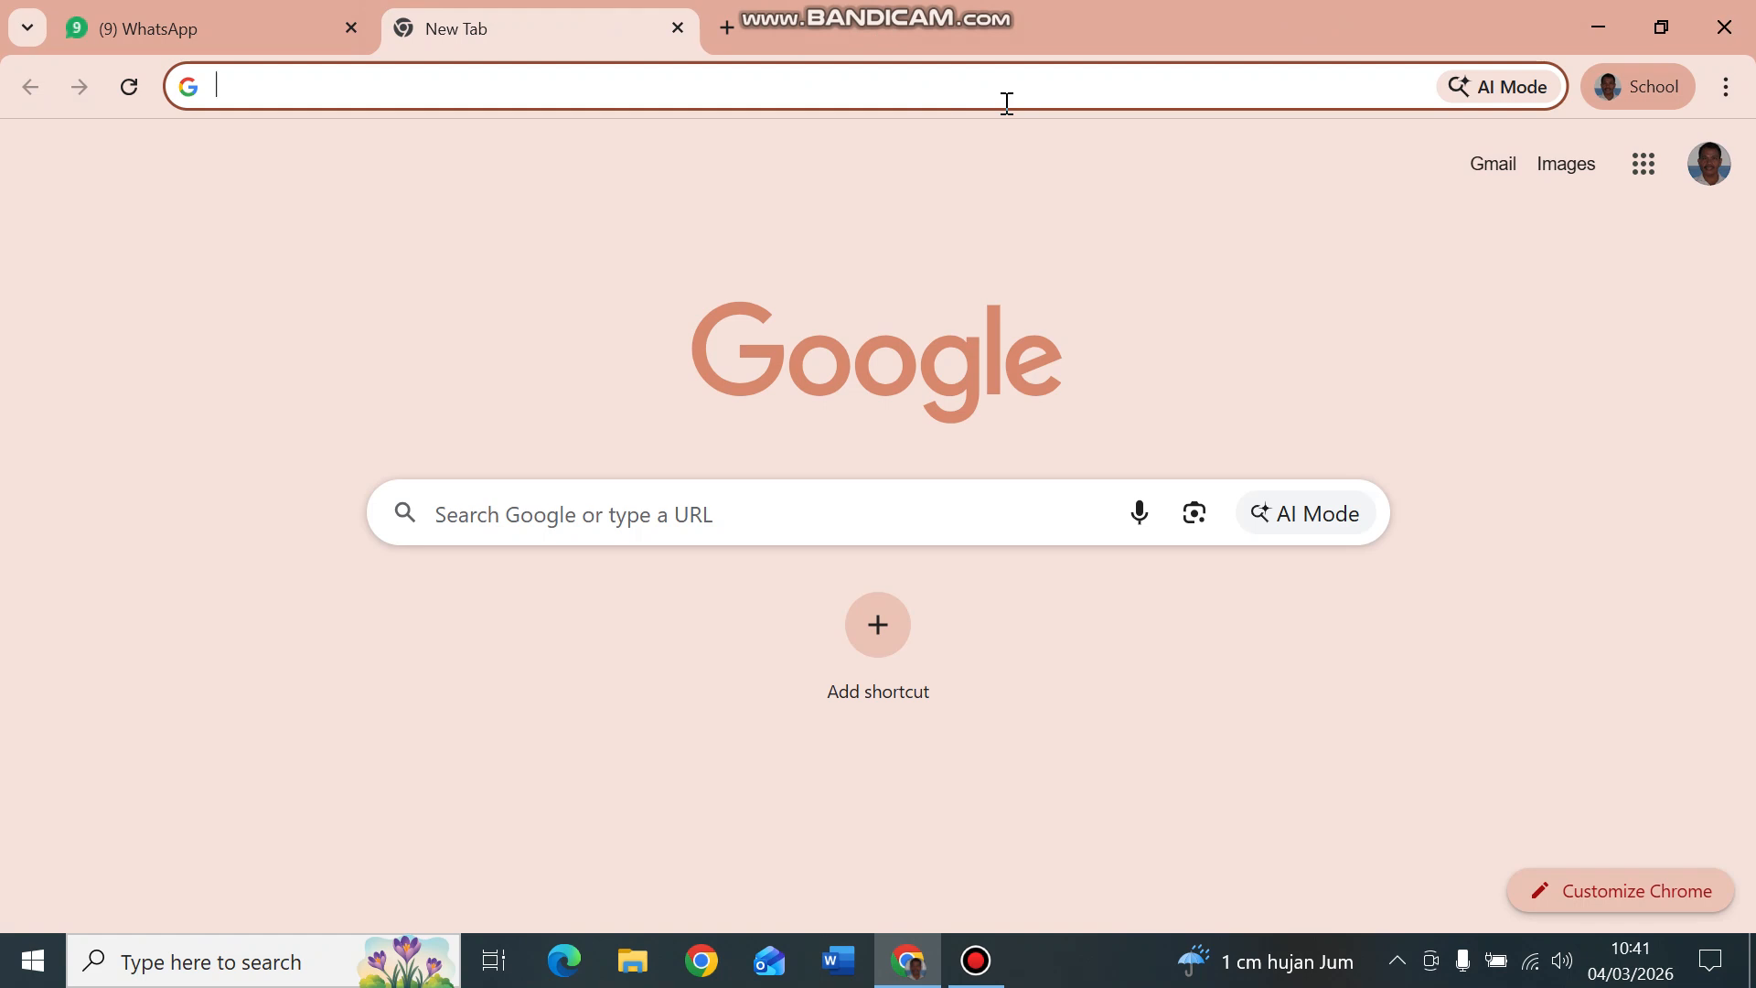
type("do")
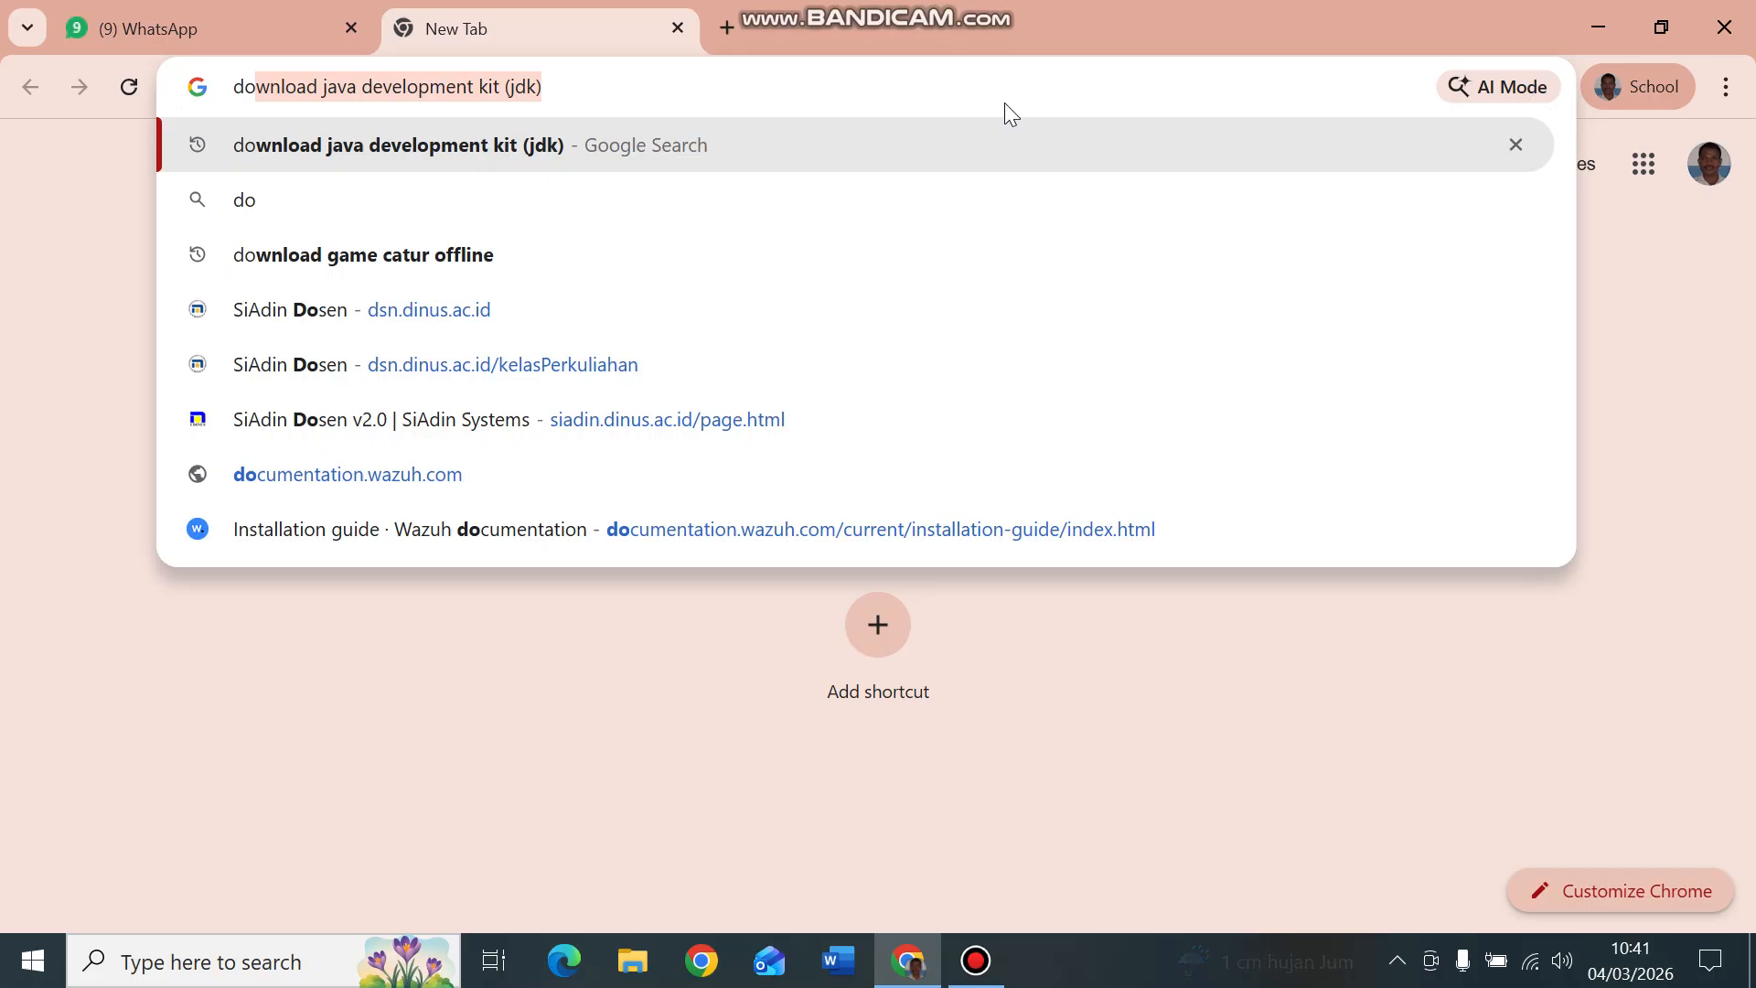
key("Right")
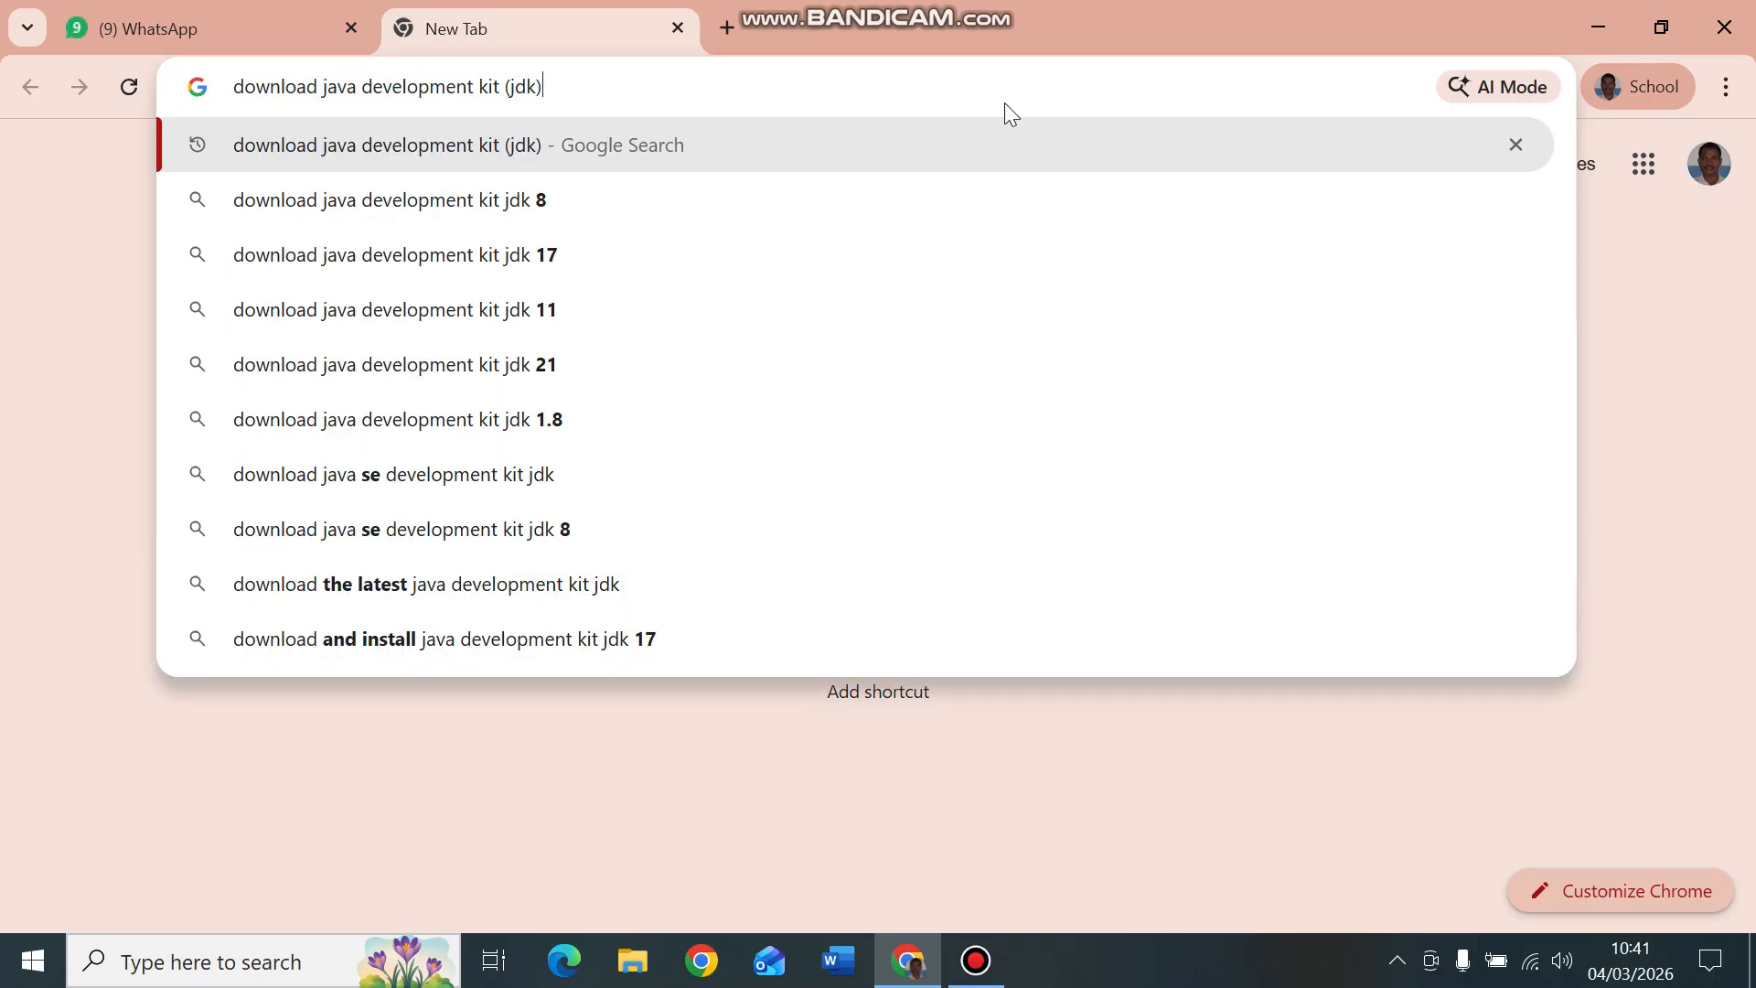
key("Return")
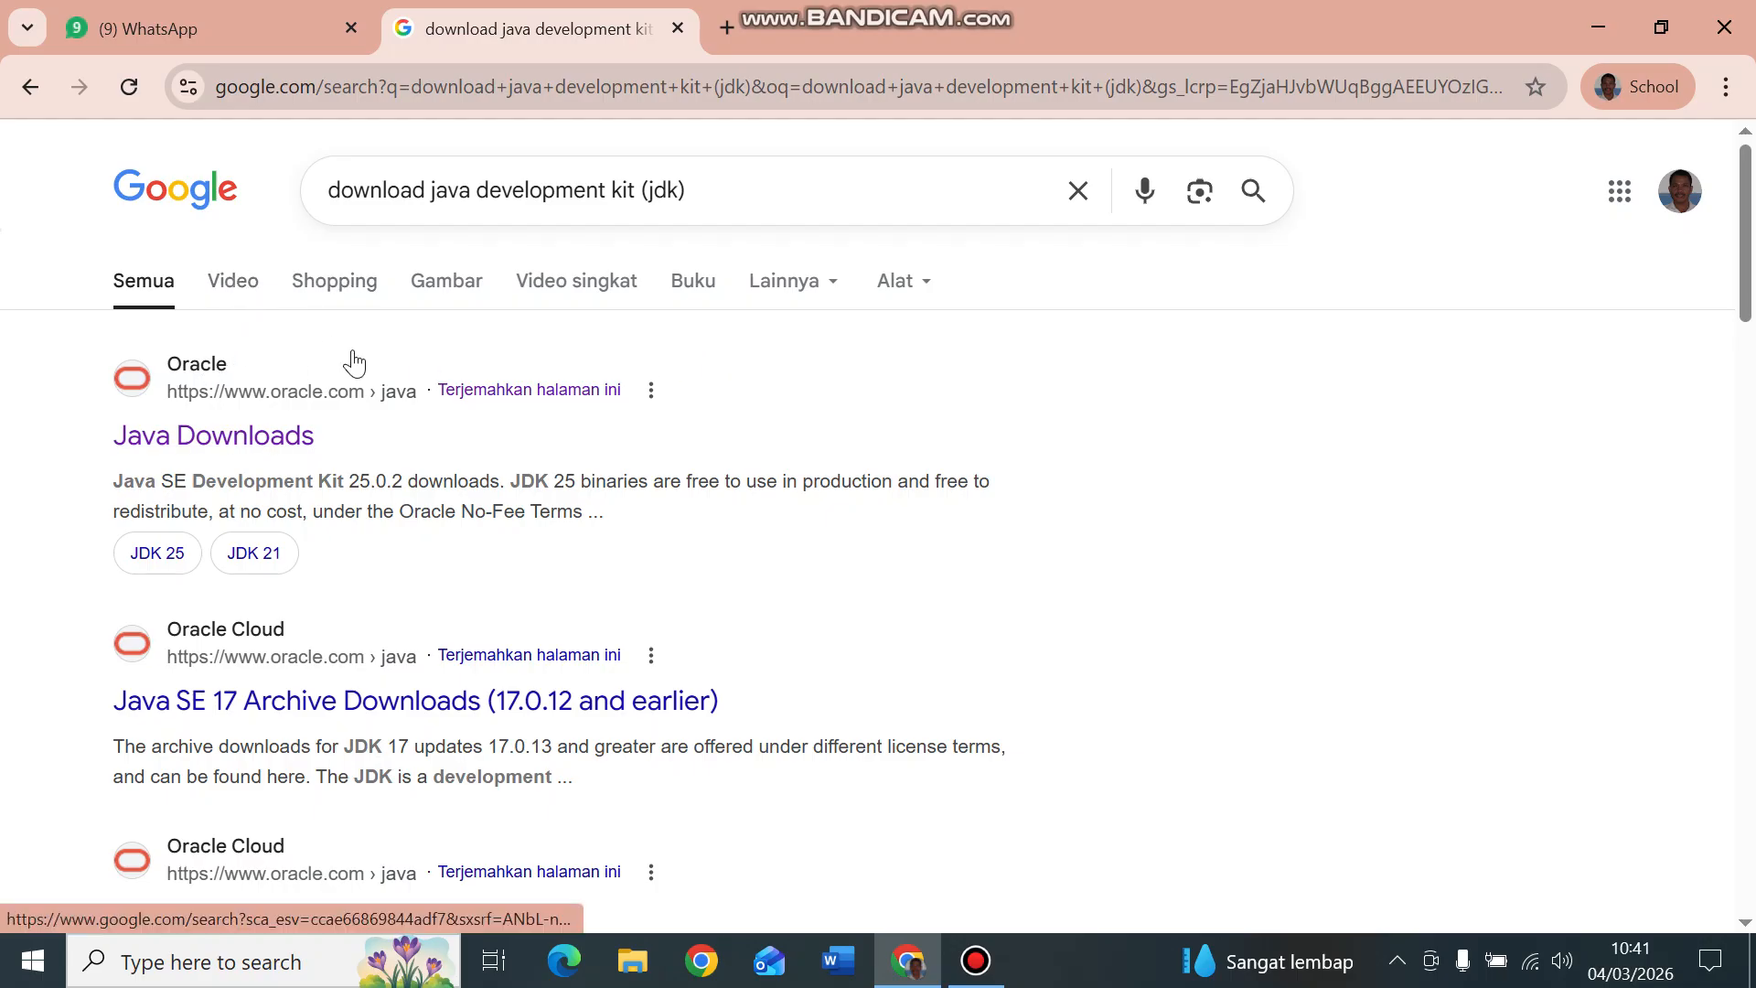
Step: Open Oracle's Java Downloads page from the search results and show the JDK 25 packages for Windows
left_click(180, 447)
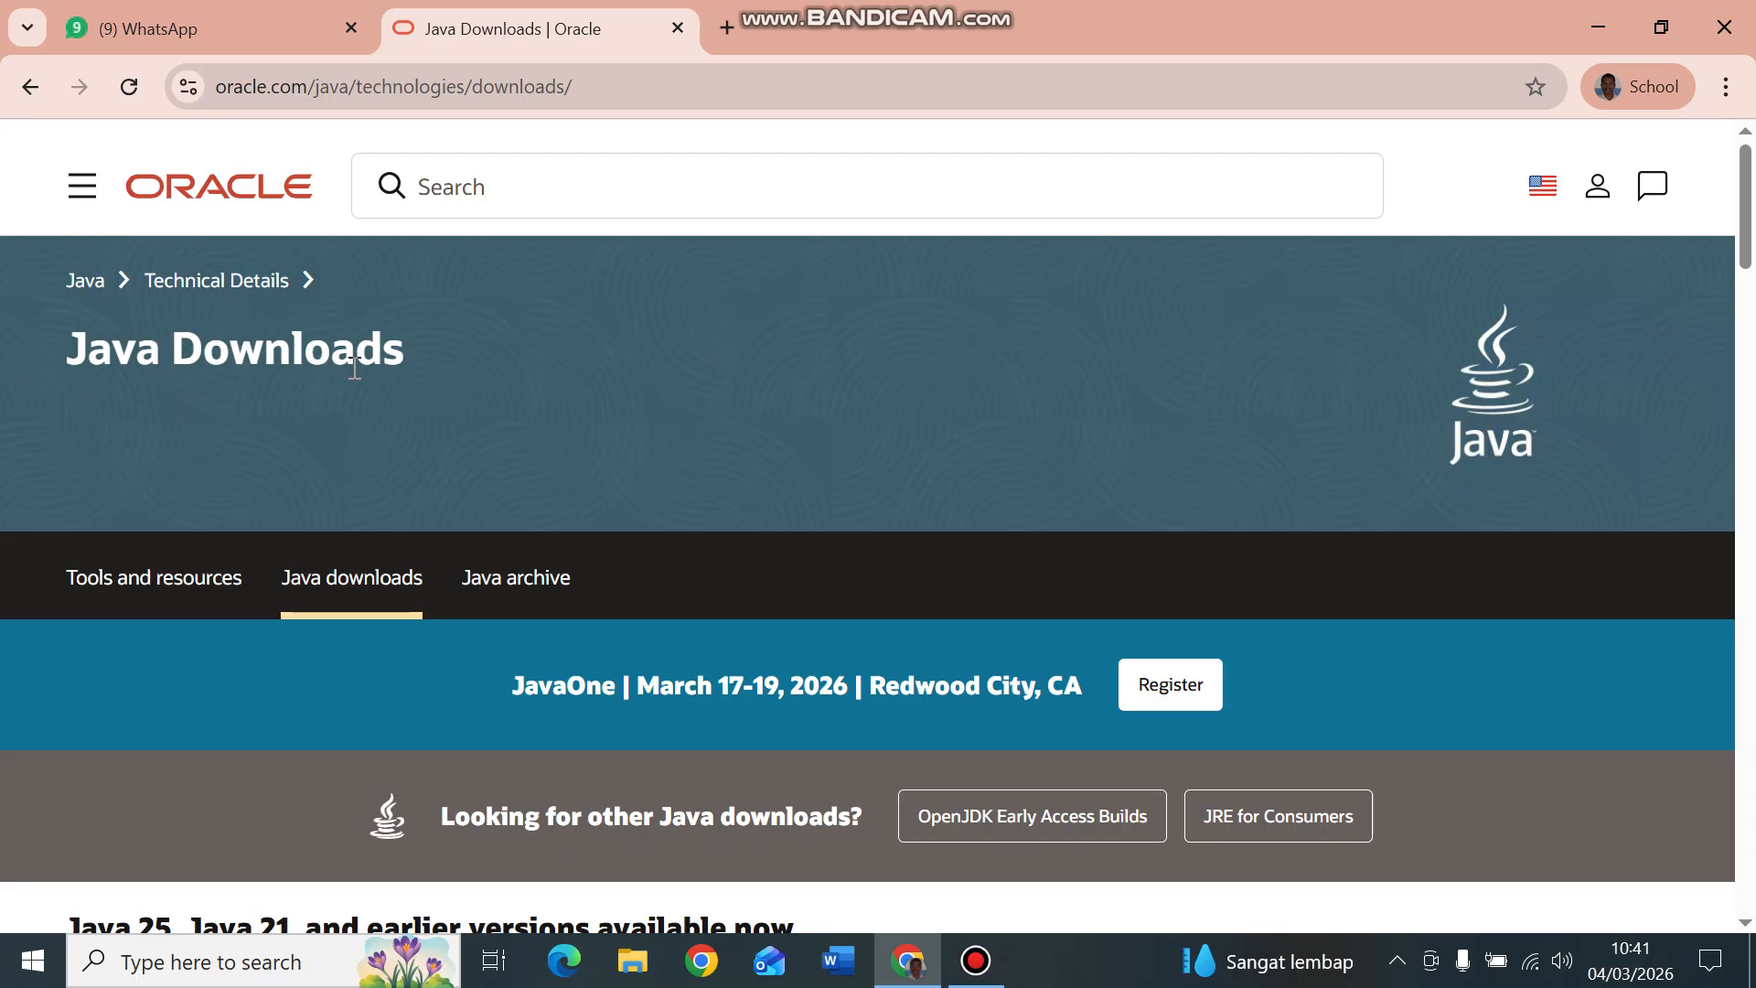
scroll(331, 361, "down", 7)
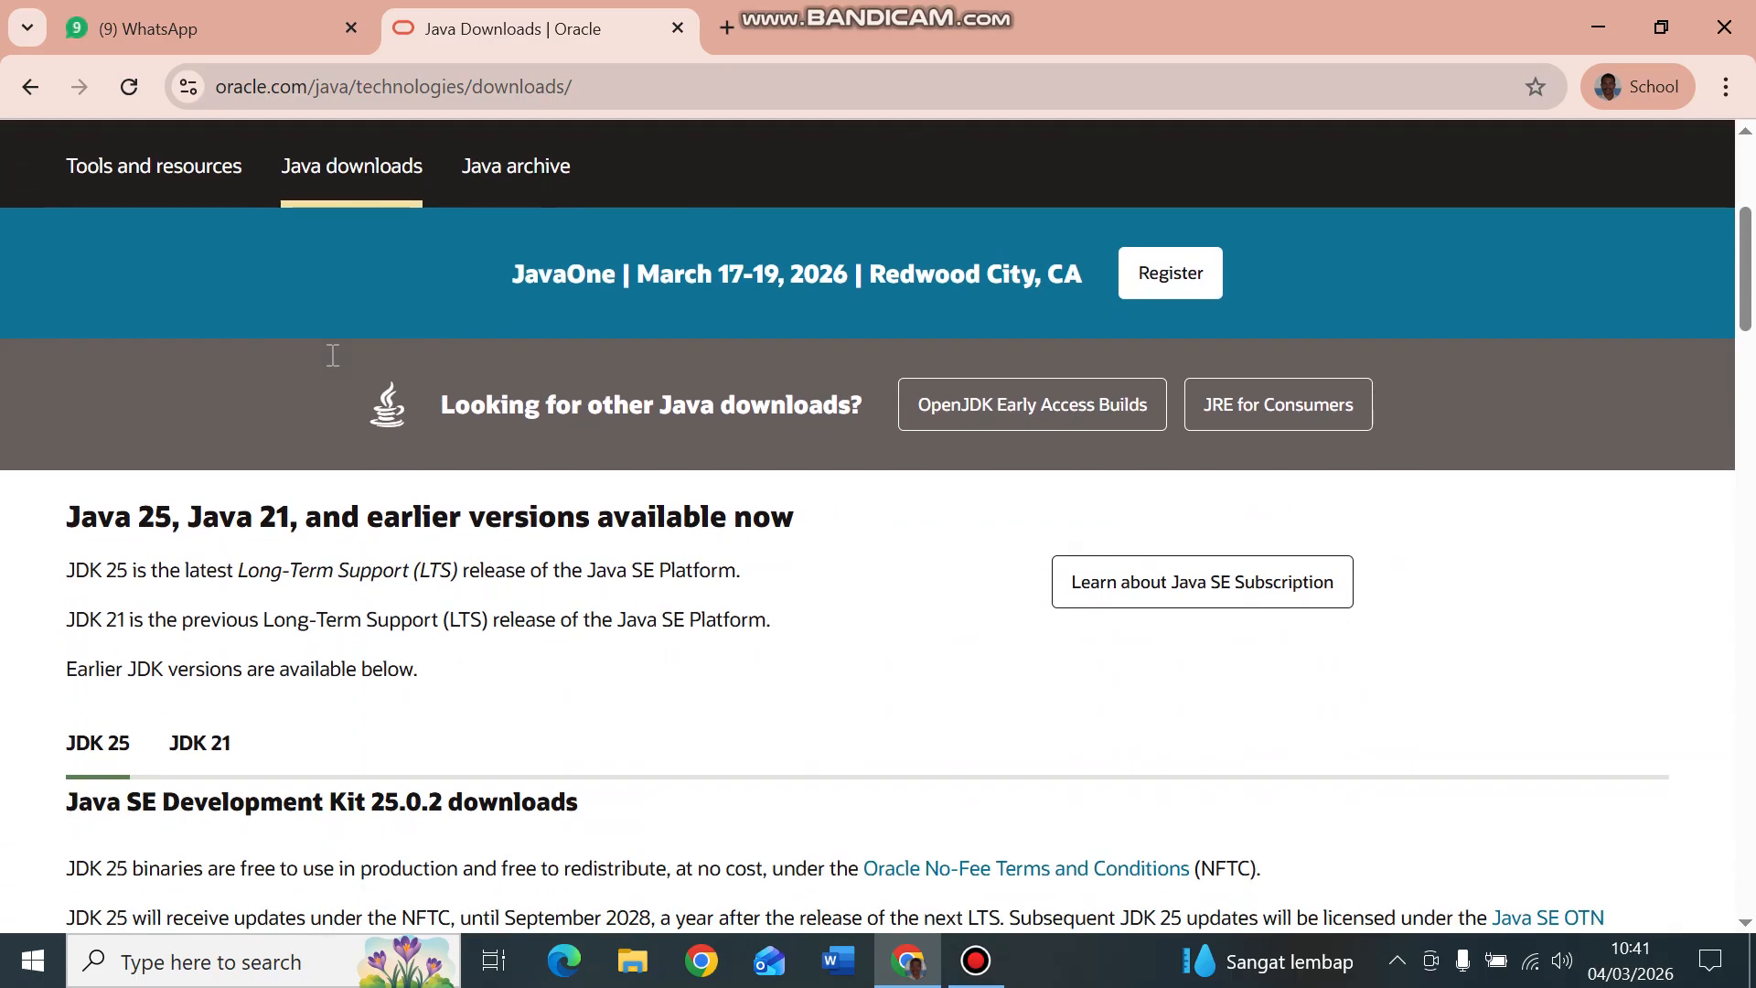
scroll(332, 361, "down", 4)
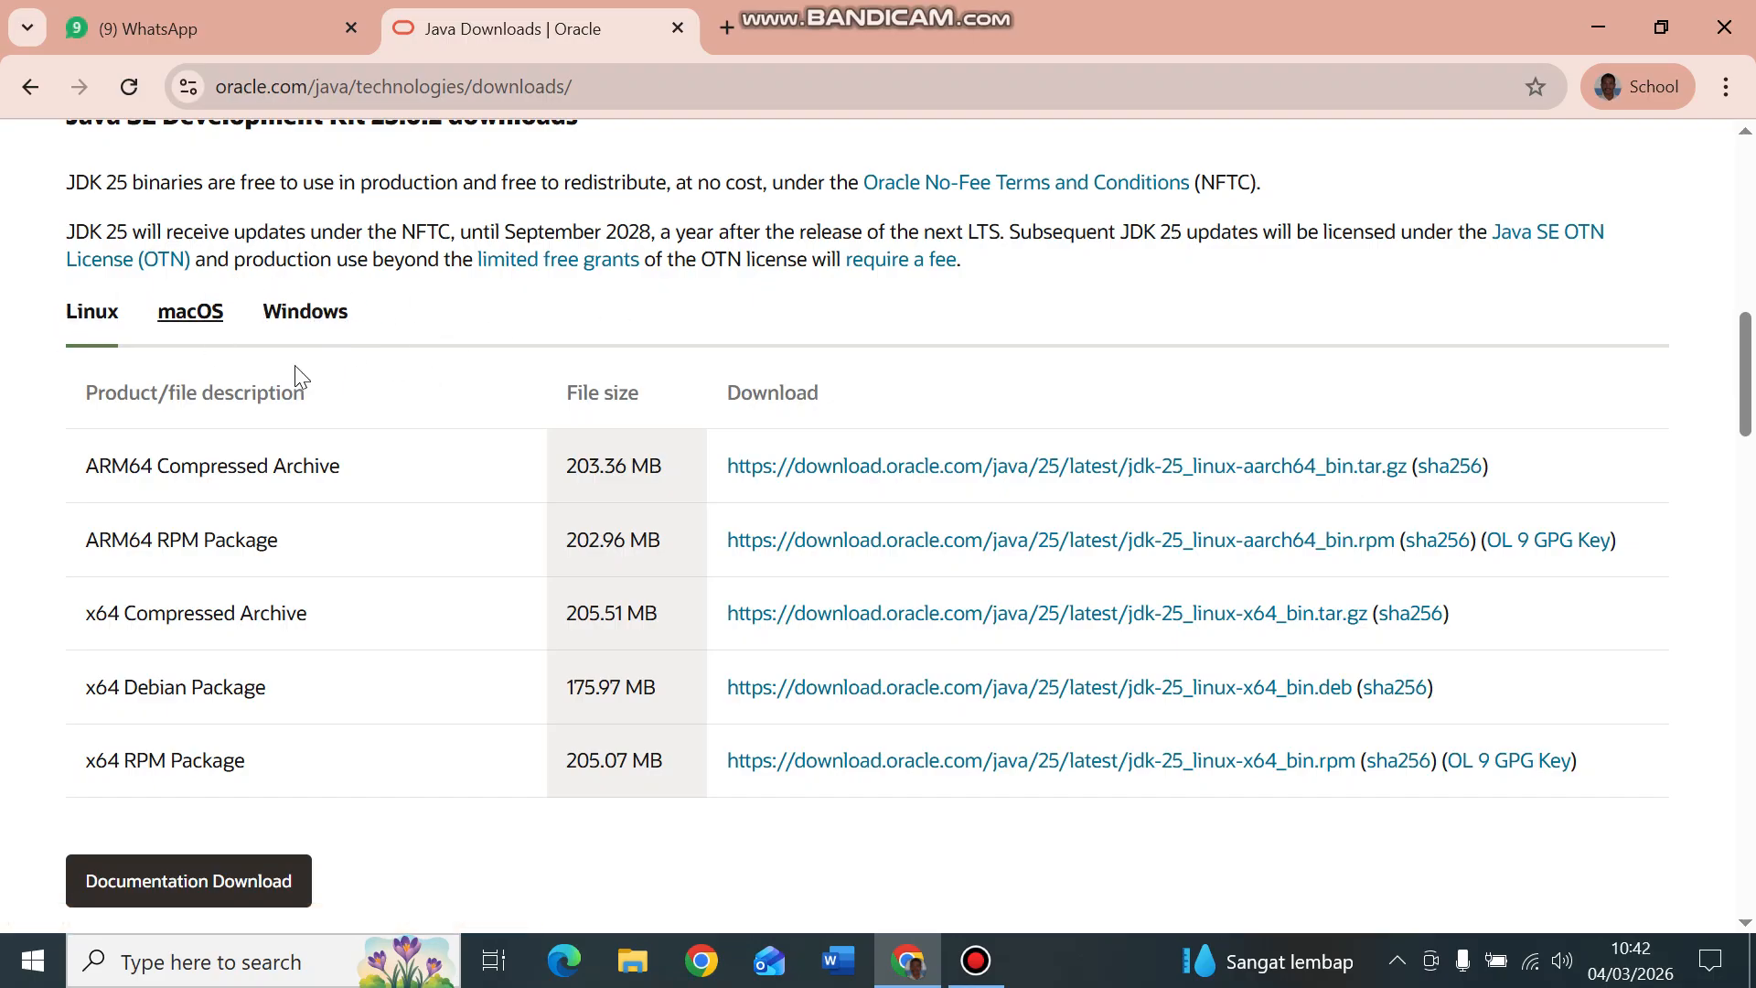
left_click(302, 315)
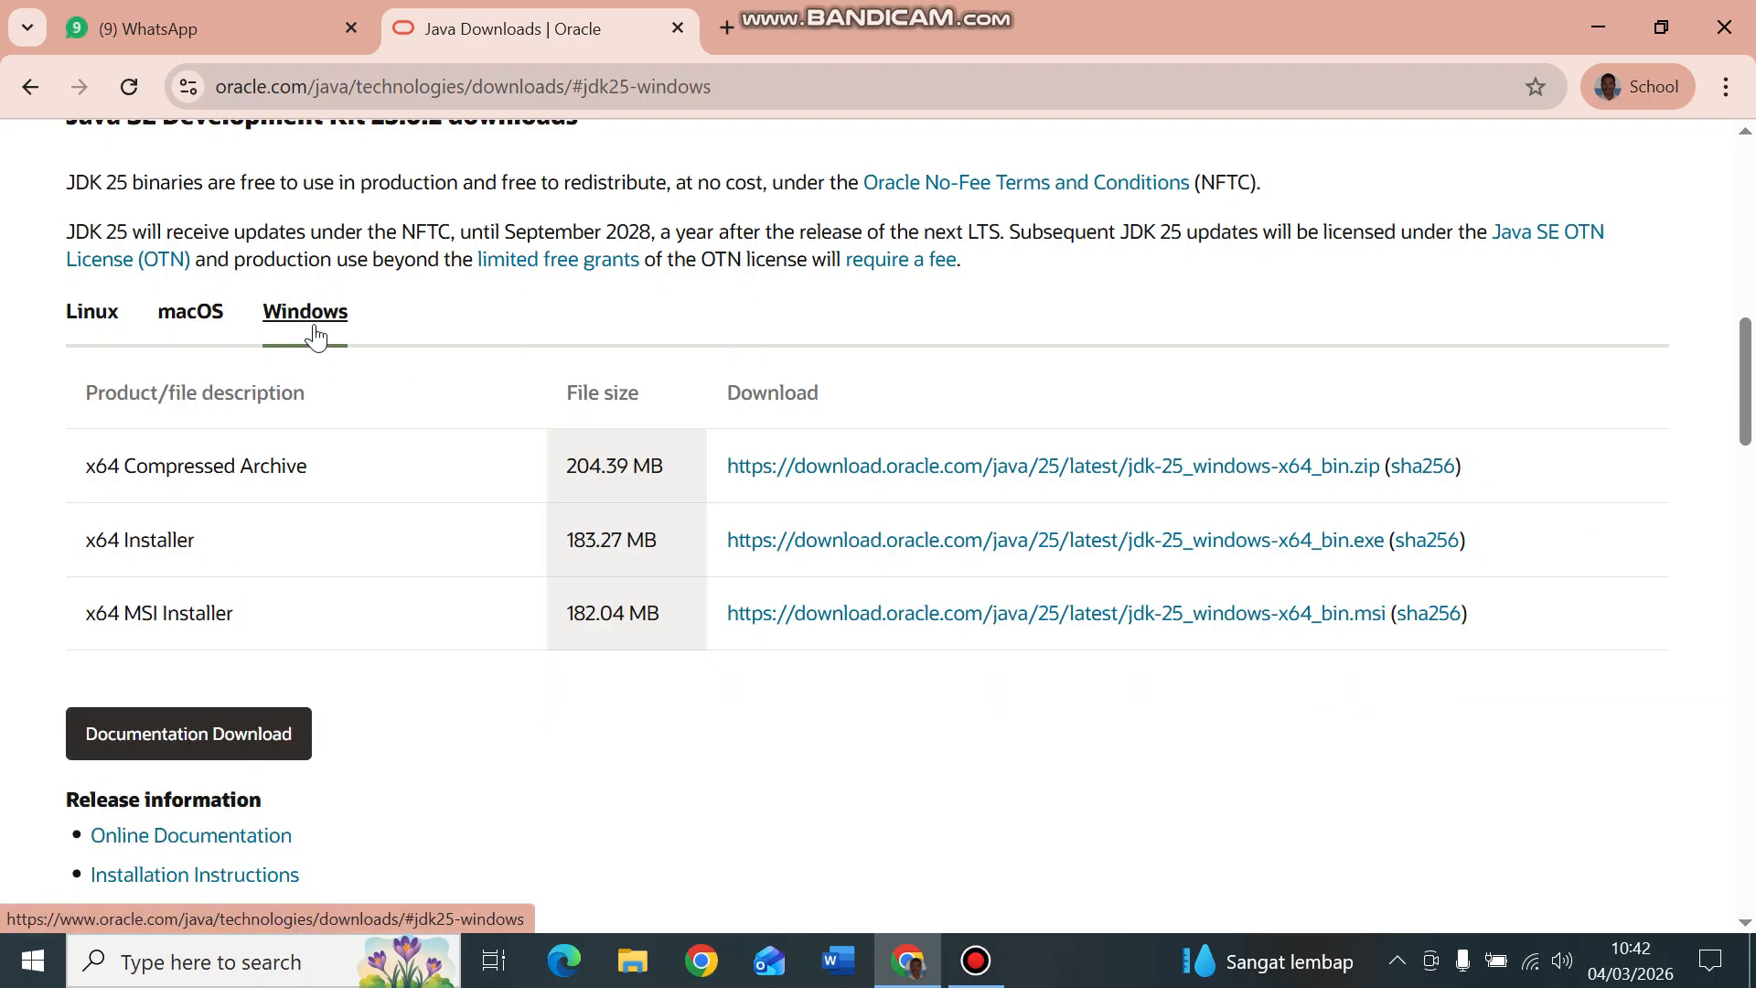
Step: Look through the JDK 25 download lists for macOS, Windows and Linux
left_click(190, 318)
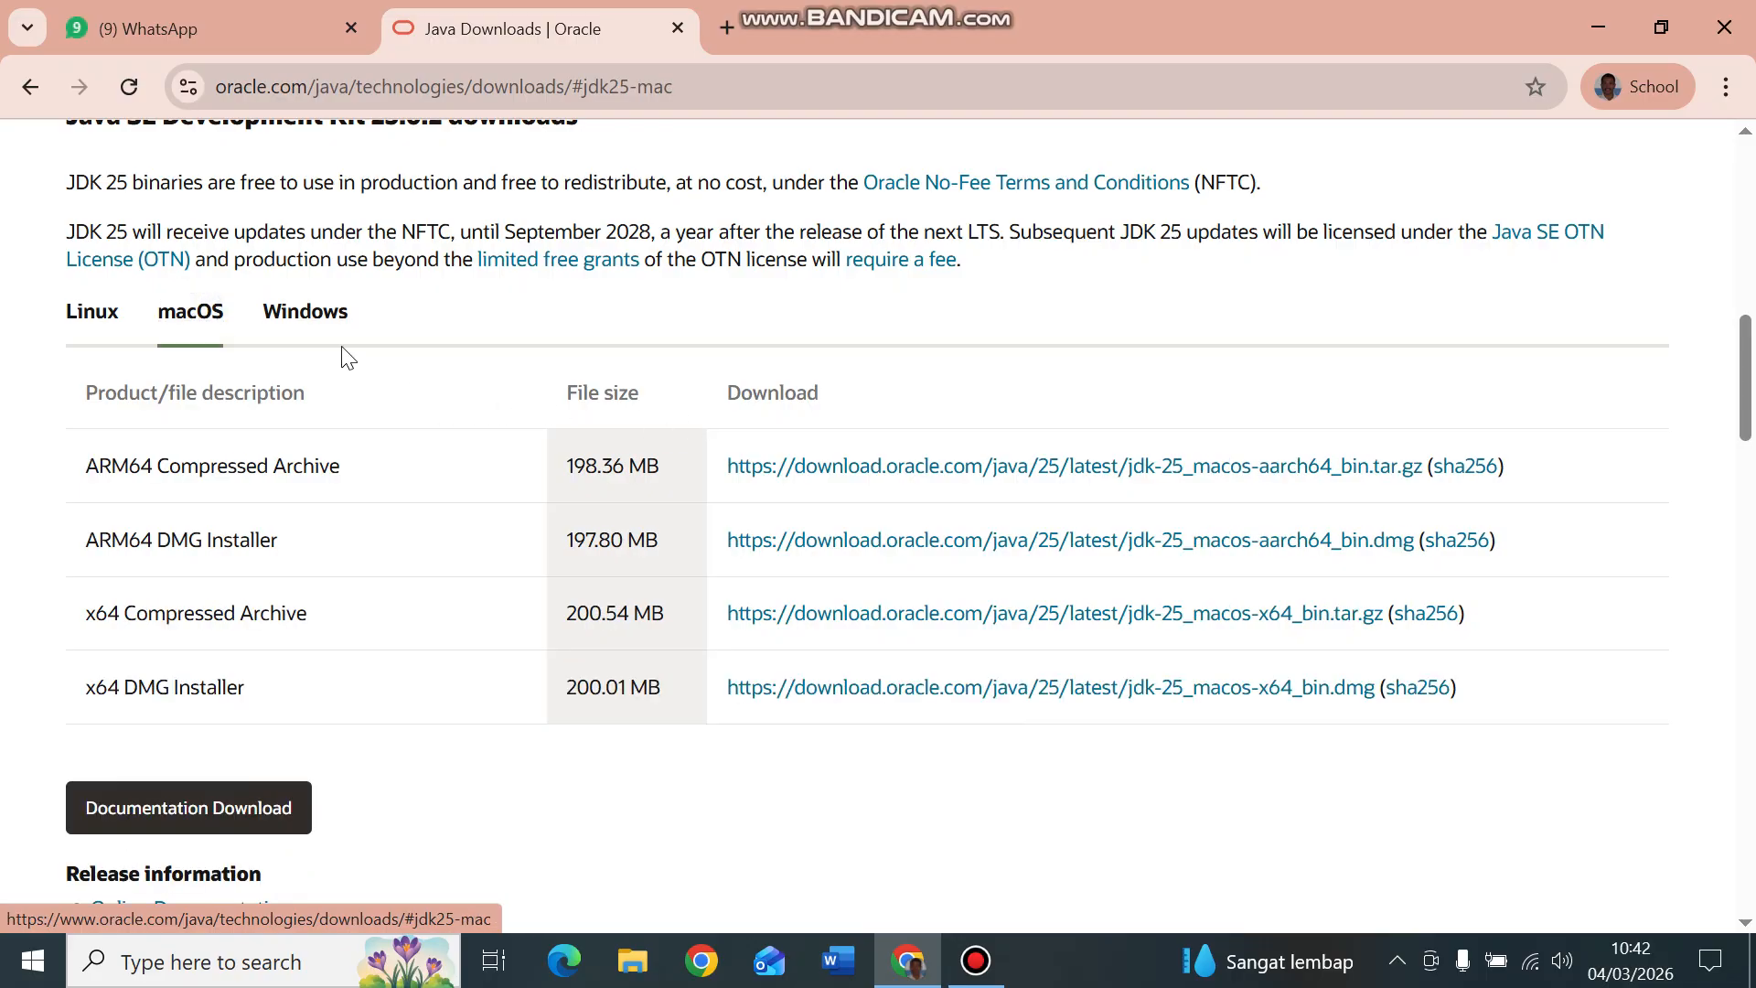
left_click(312, 312)
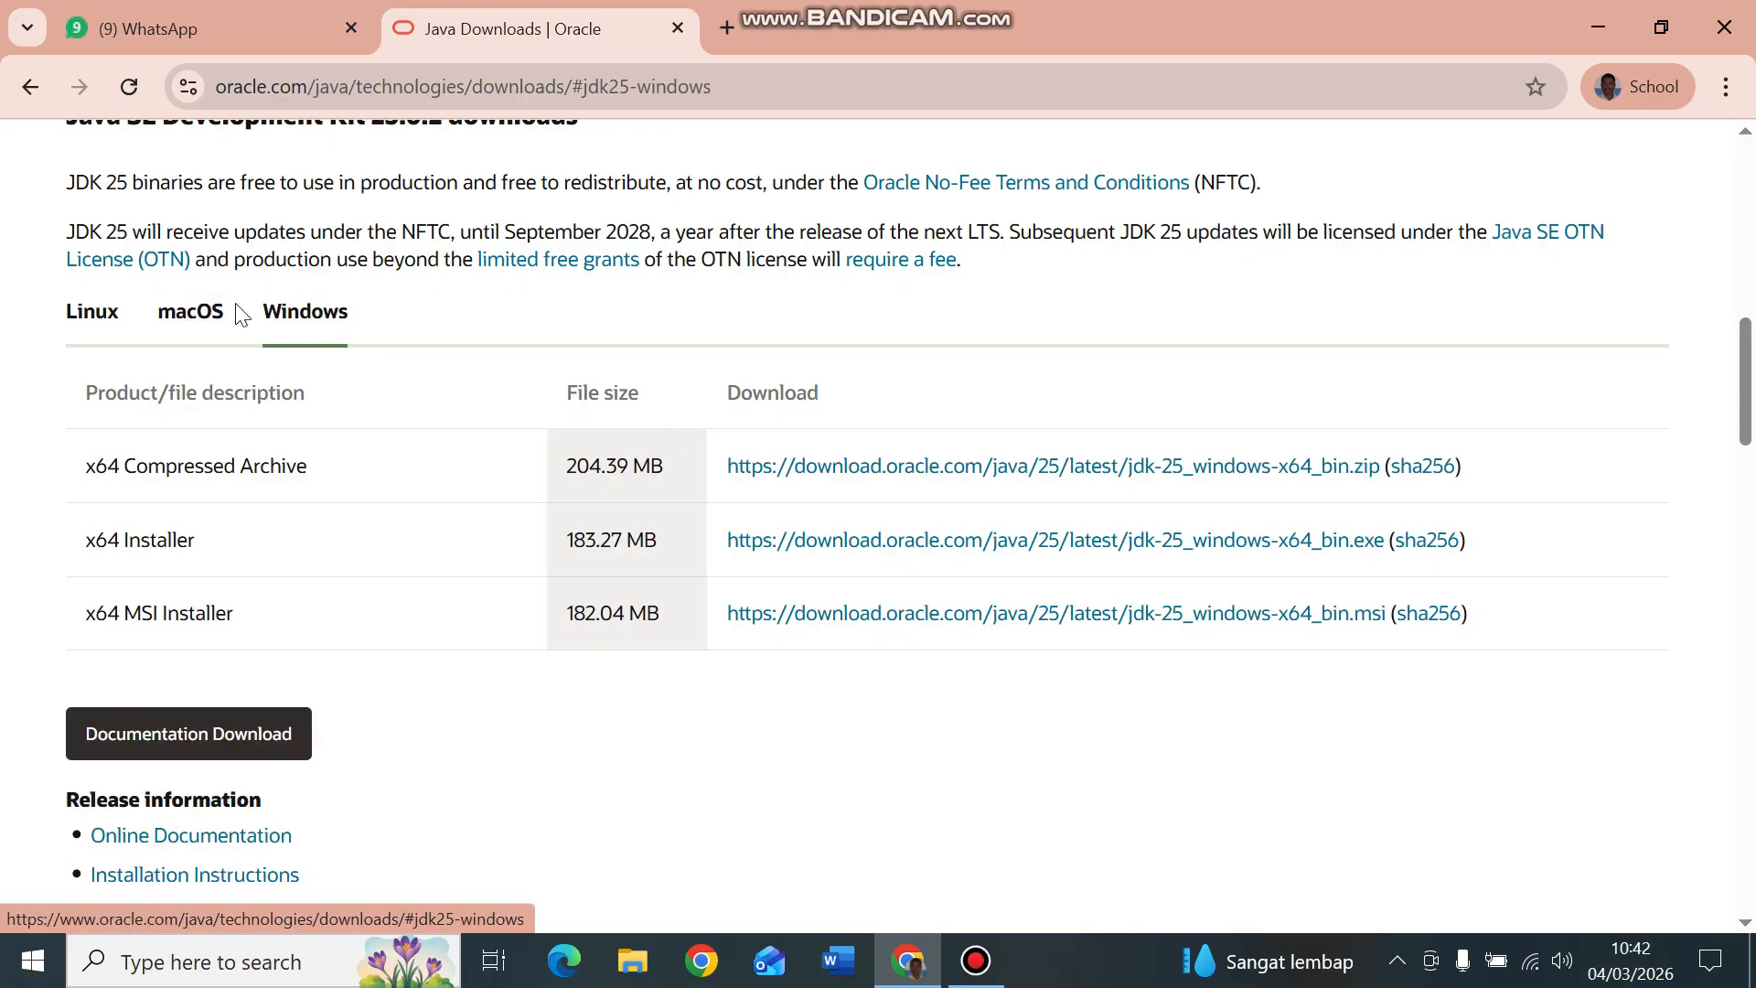
left_click(82, 309)
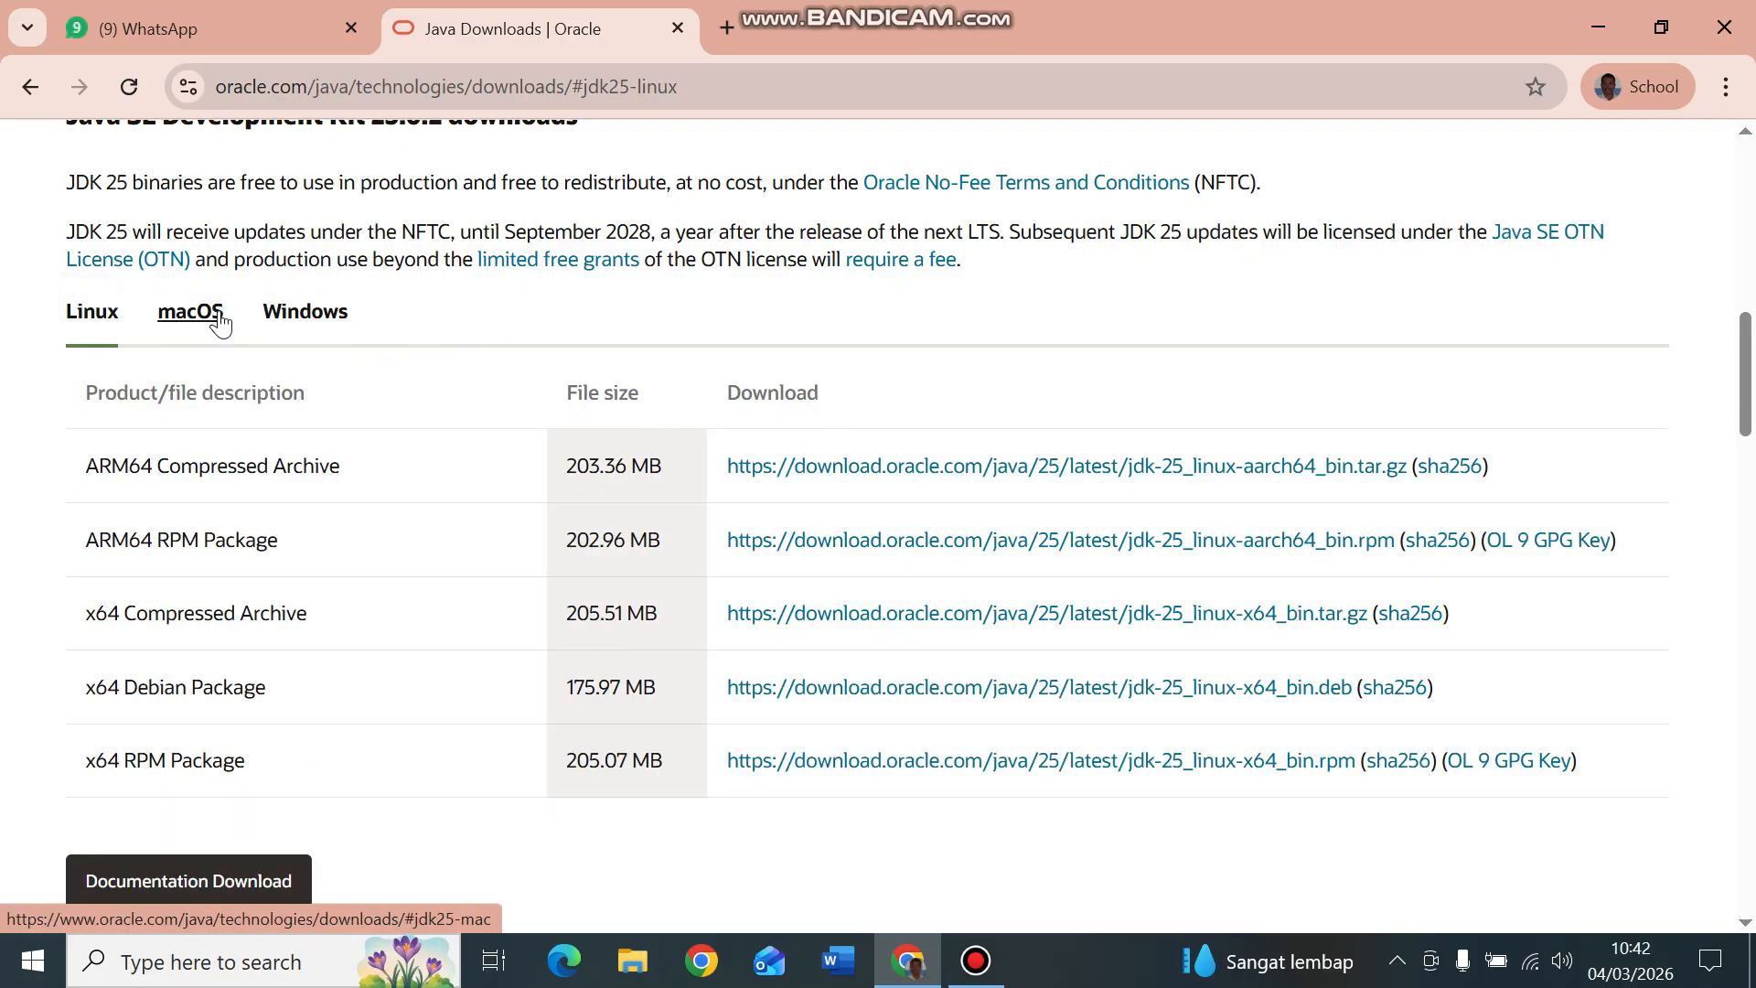
Step: Request the Windows x64 Compressed Archive of JDK 25 (jdk-25_windows-x64_bin.zip), then cancel saving it
left_click(298, 313)
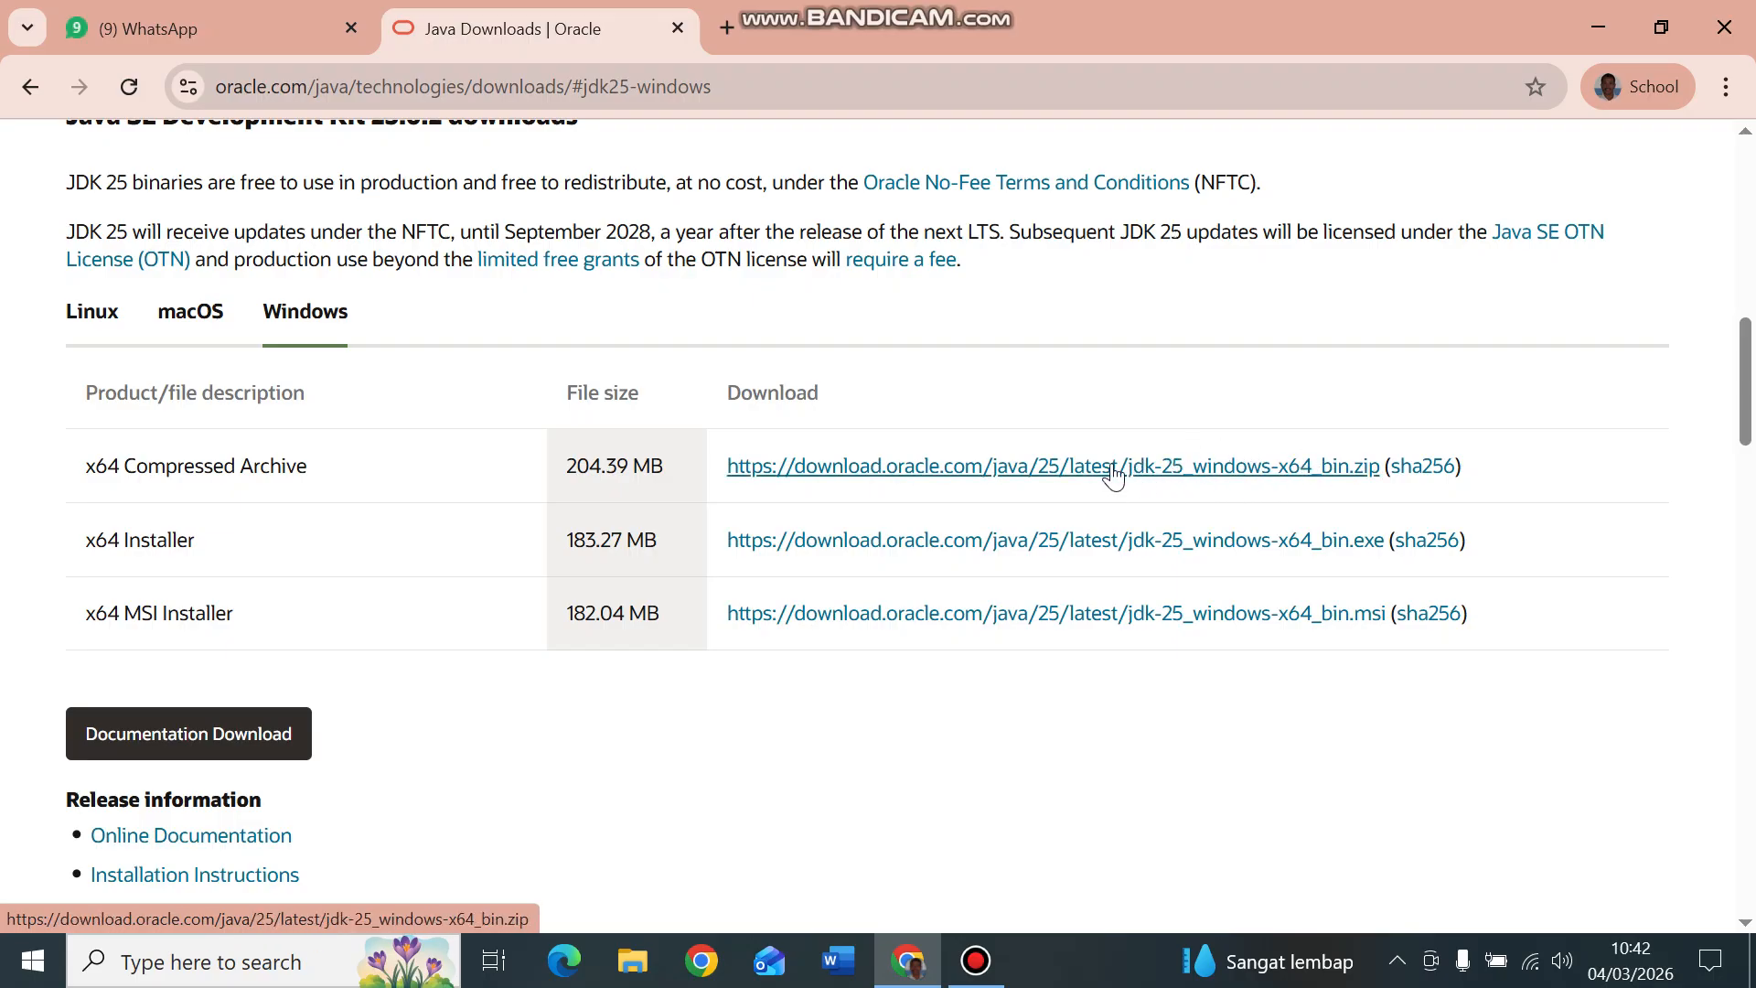
left_click(1027, 469)
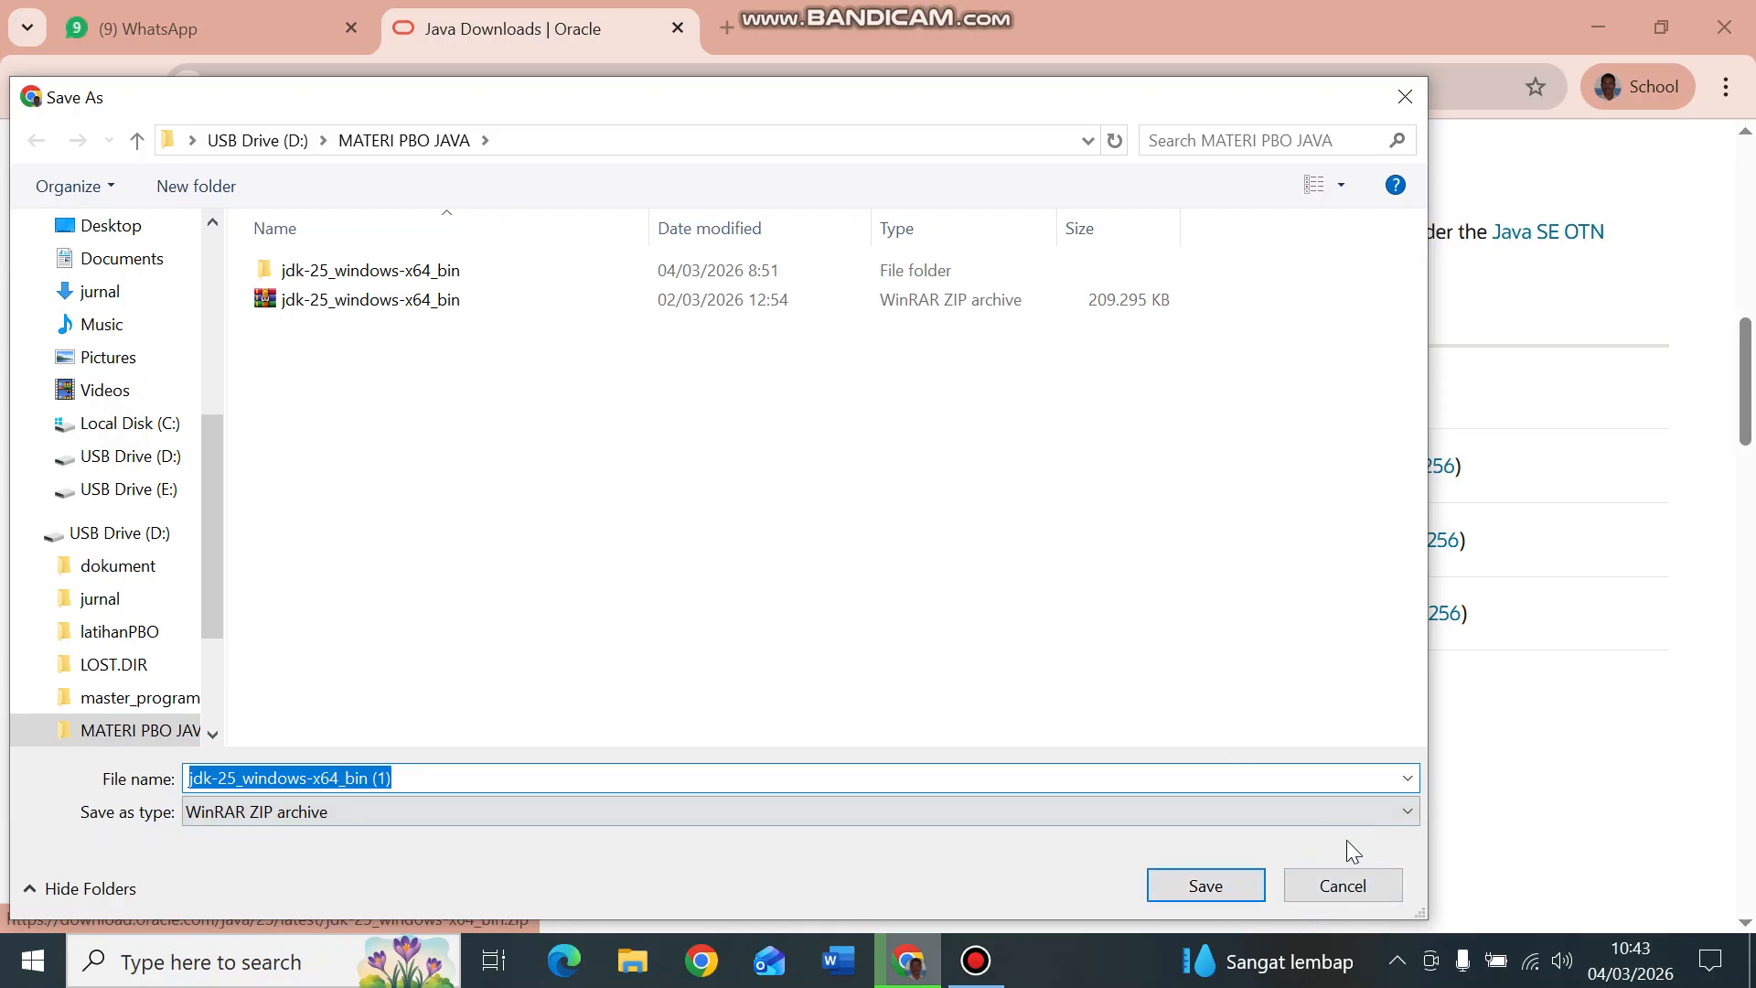
left_click(1357, 887)
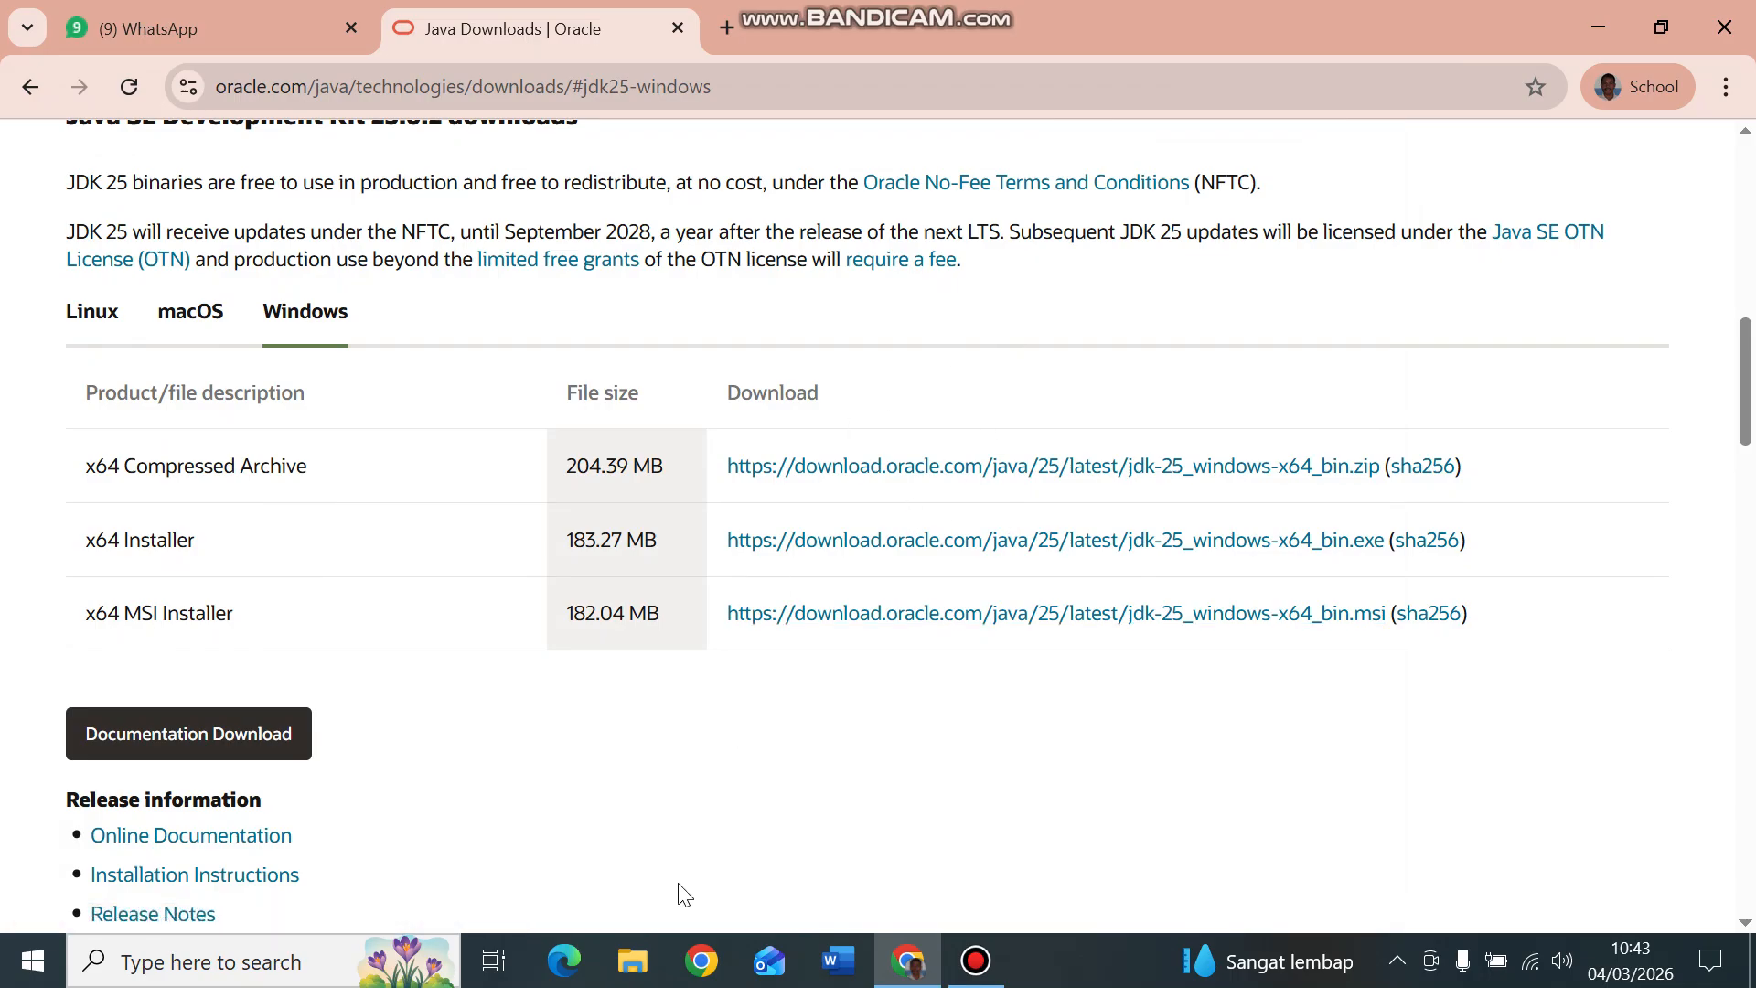
Step: Switch to File Explorer and open the JDK's bin folder at MATERI PBO JAVA\jdk-25_windows-x64_bin\jdk-25.0.2\bin
left_click(632, 960)
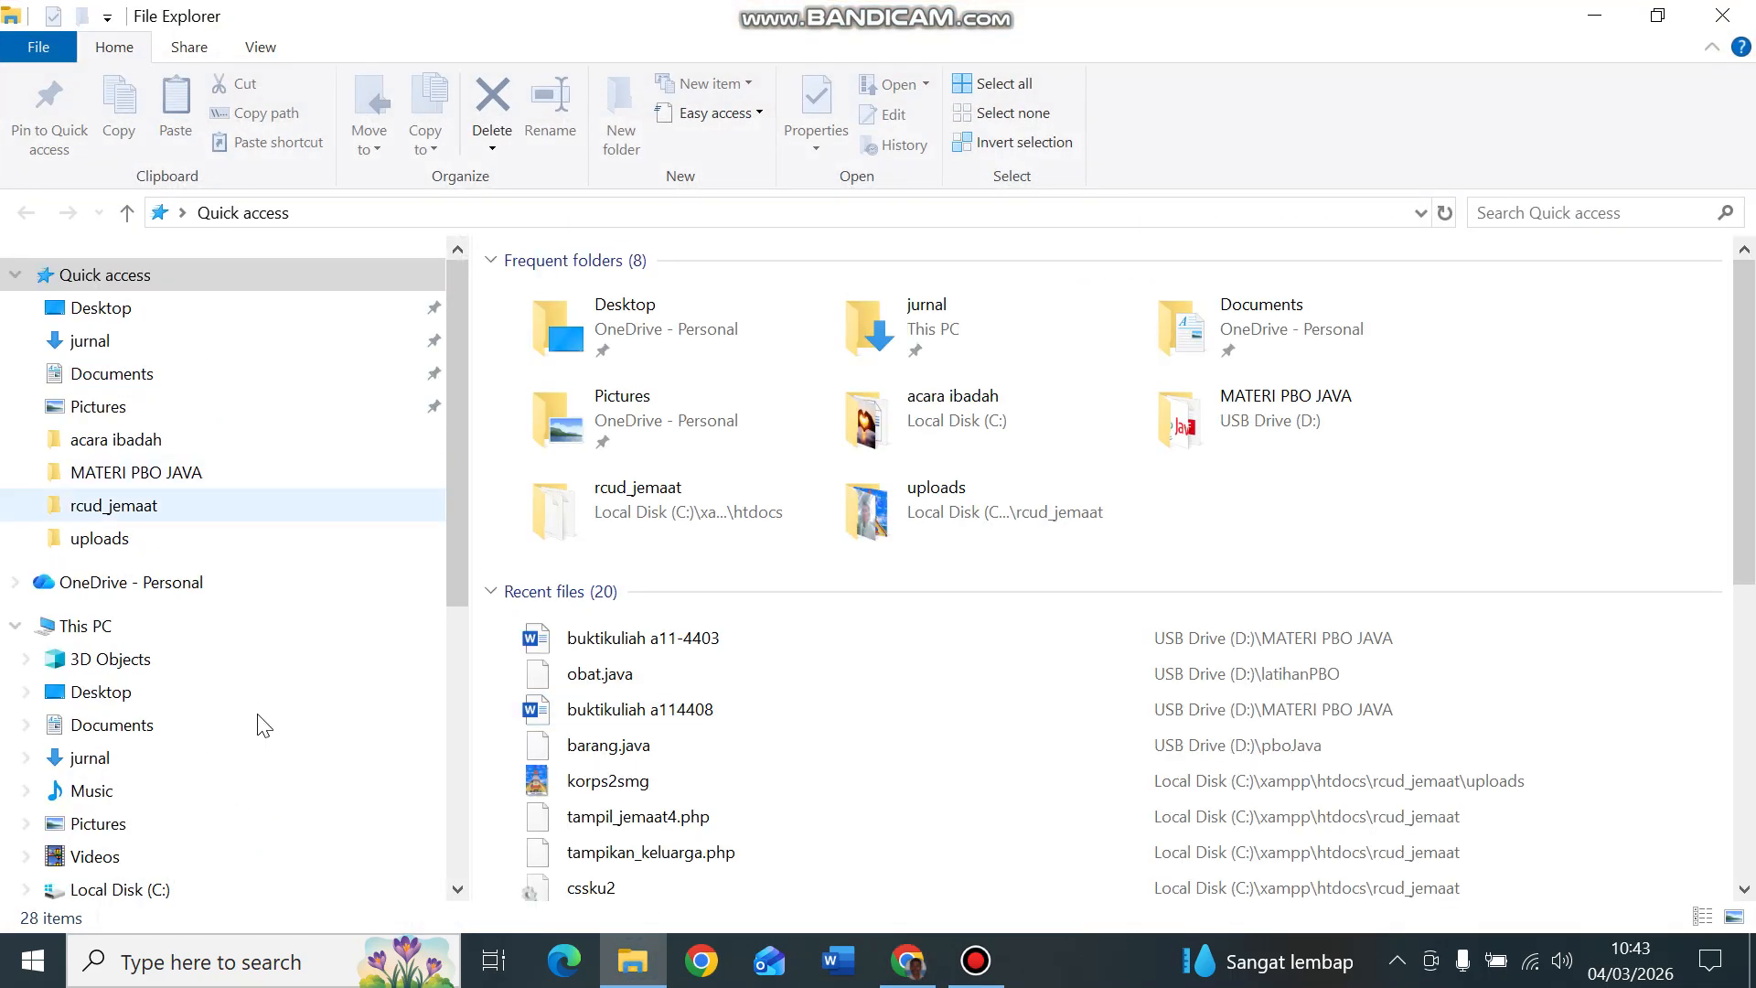
left_click(185, 474)
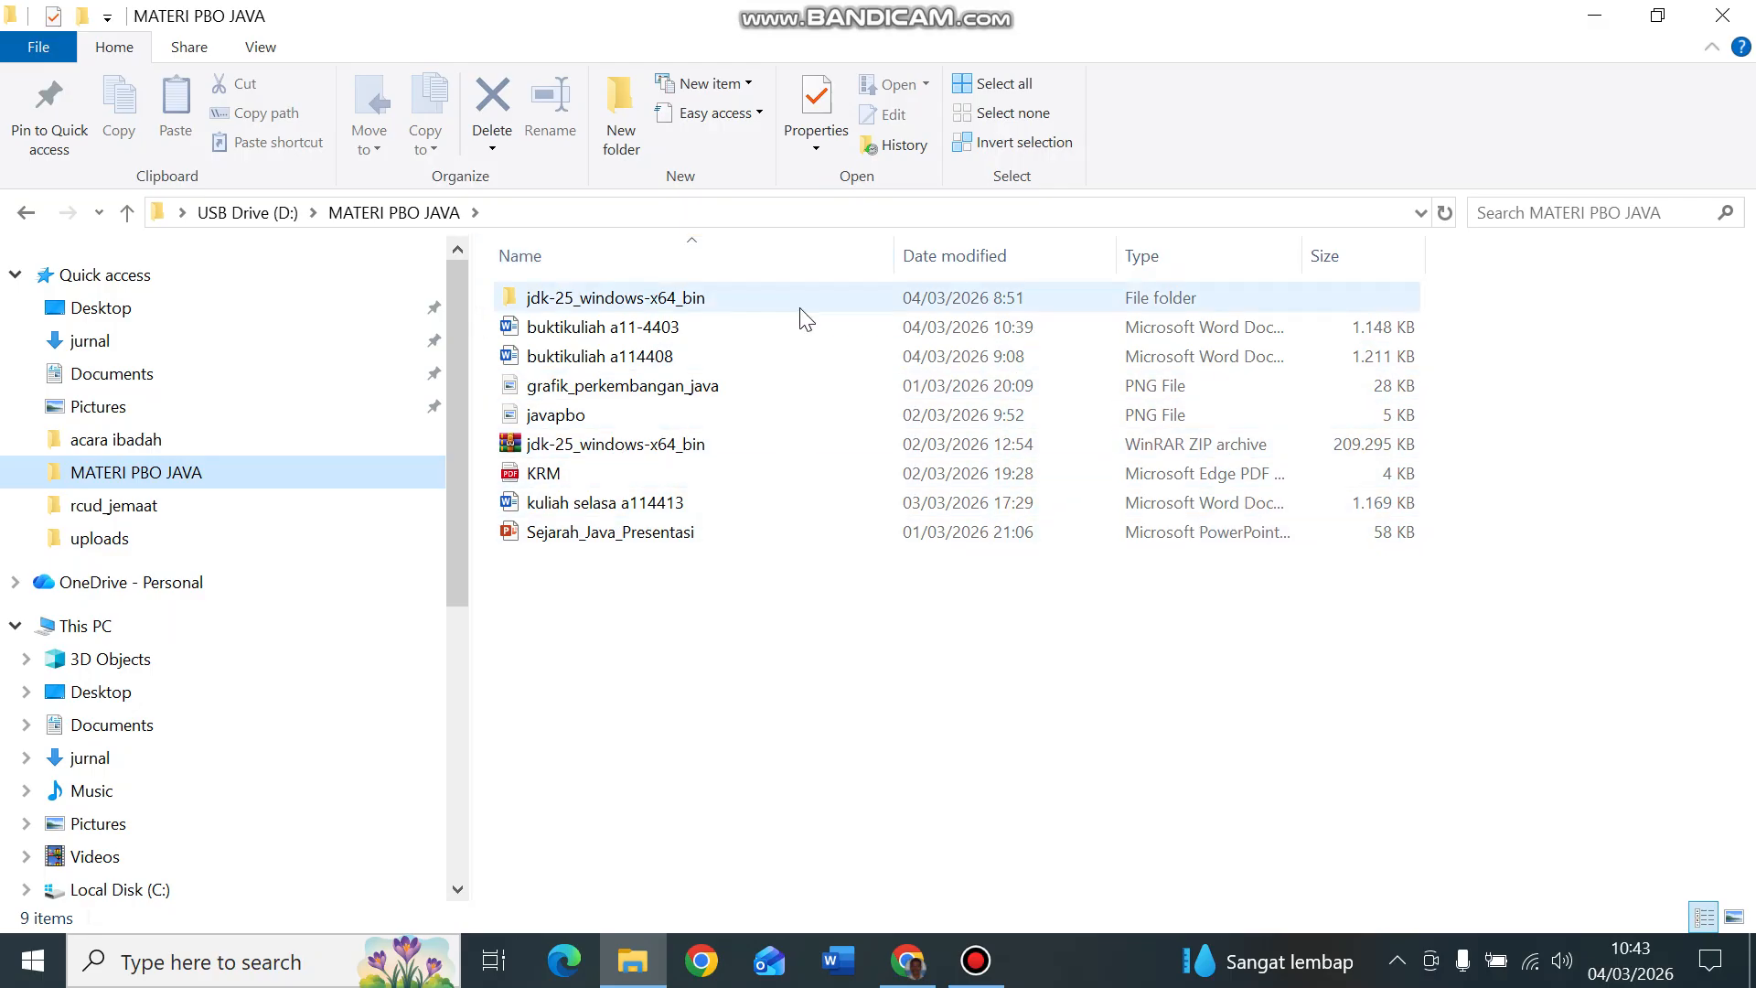
left_click(576, 298)
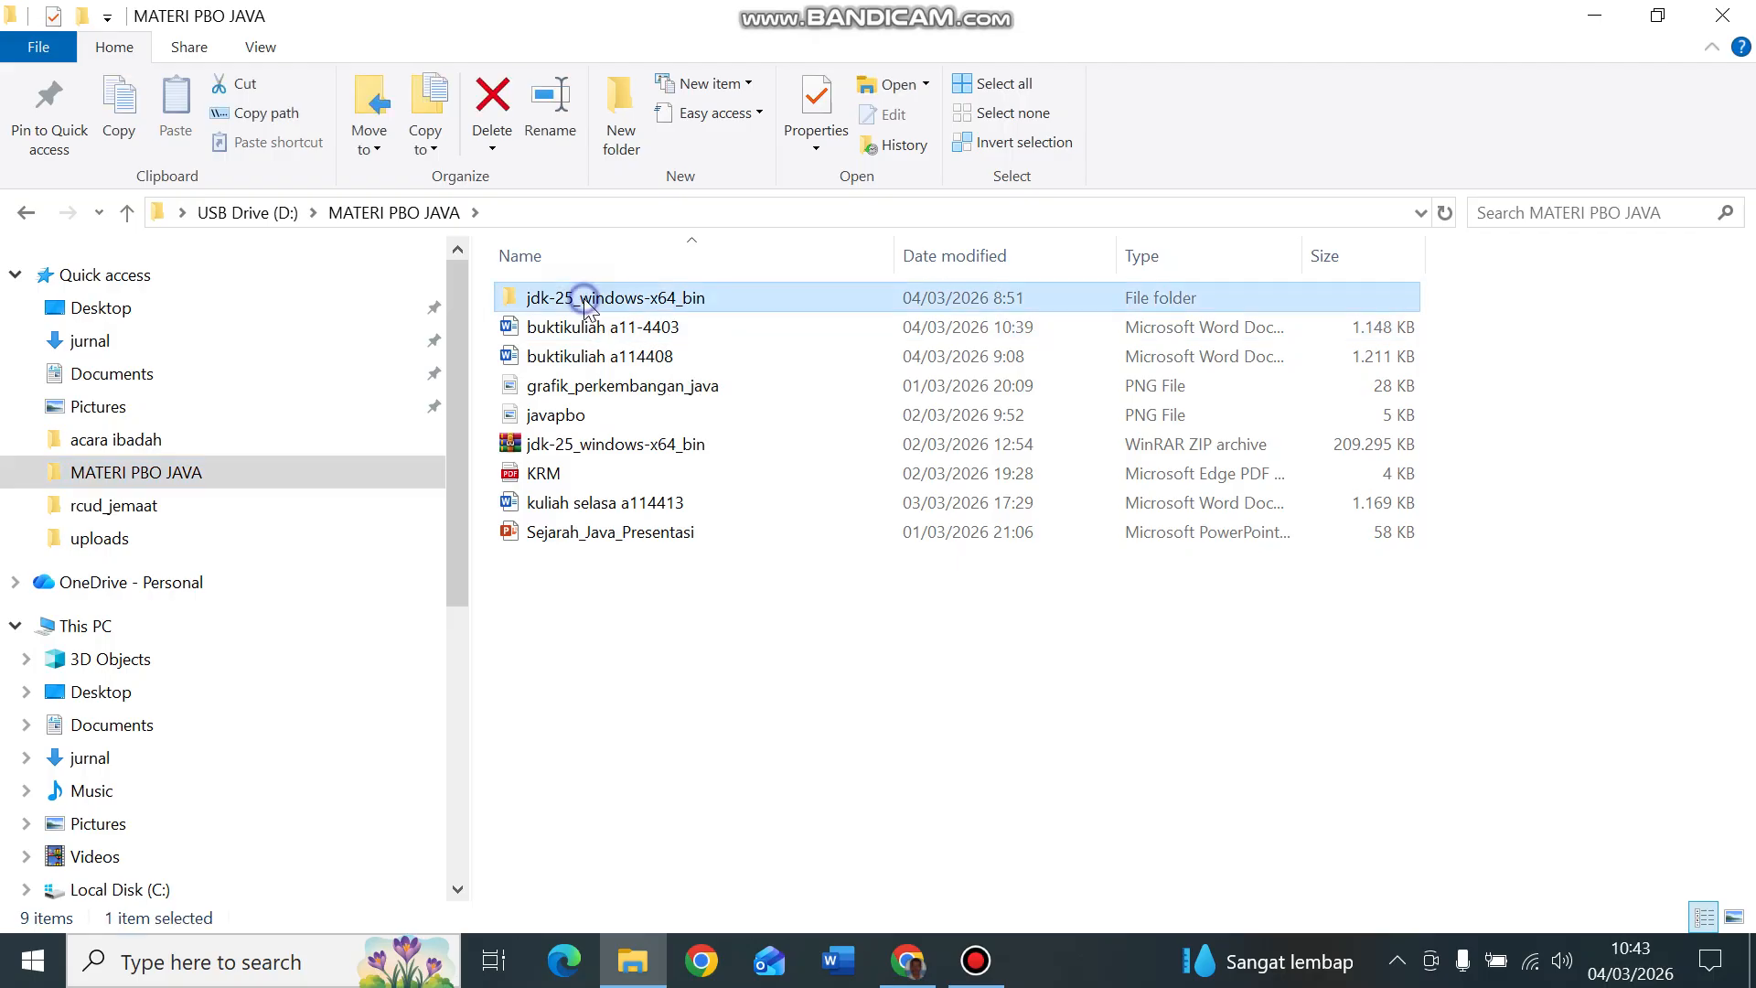
left_click(590, 448)
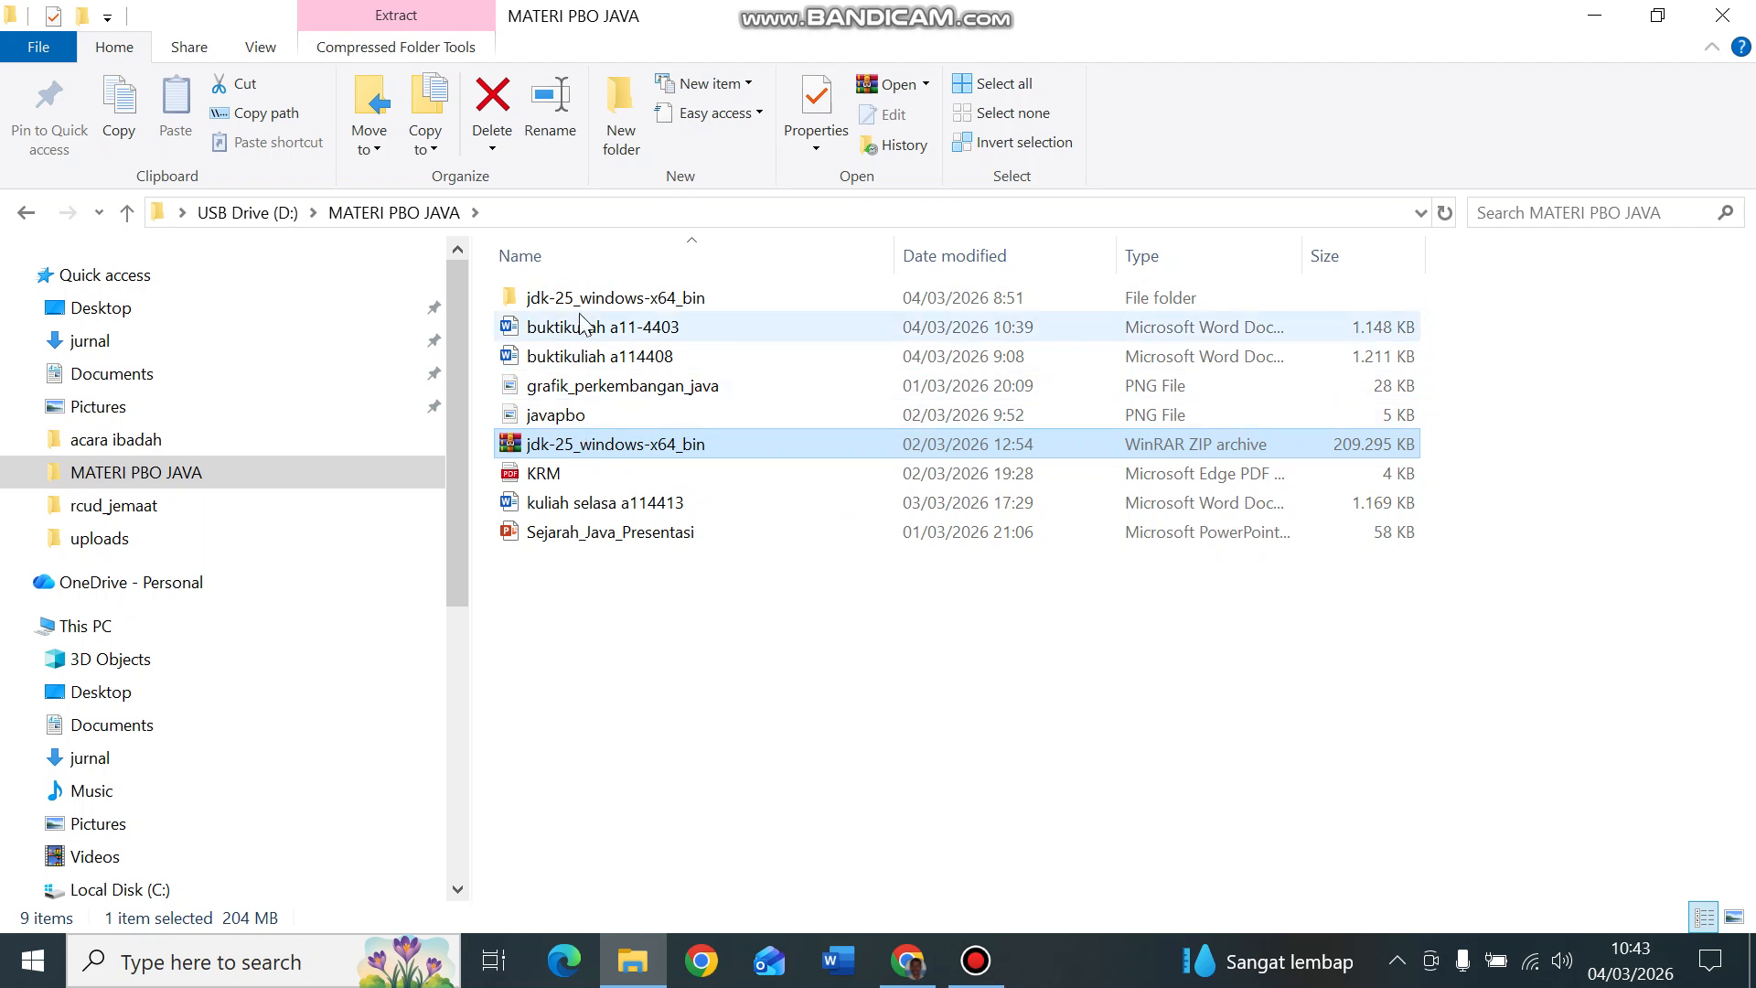
left_click(588, 306)
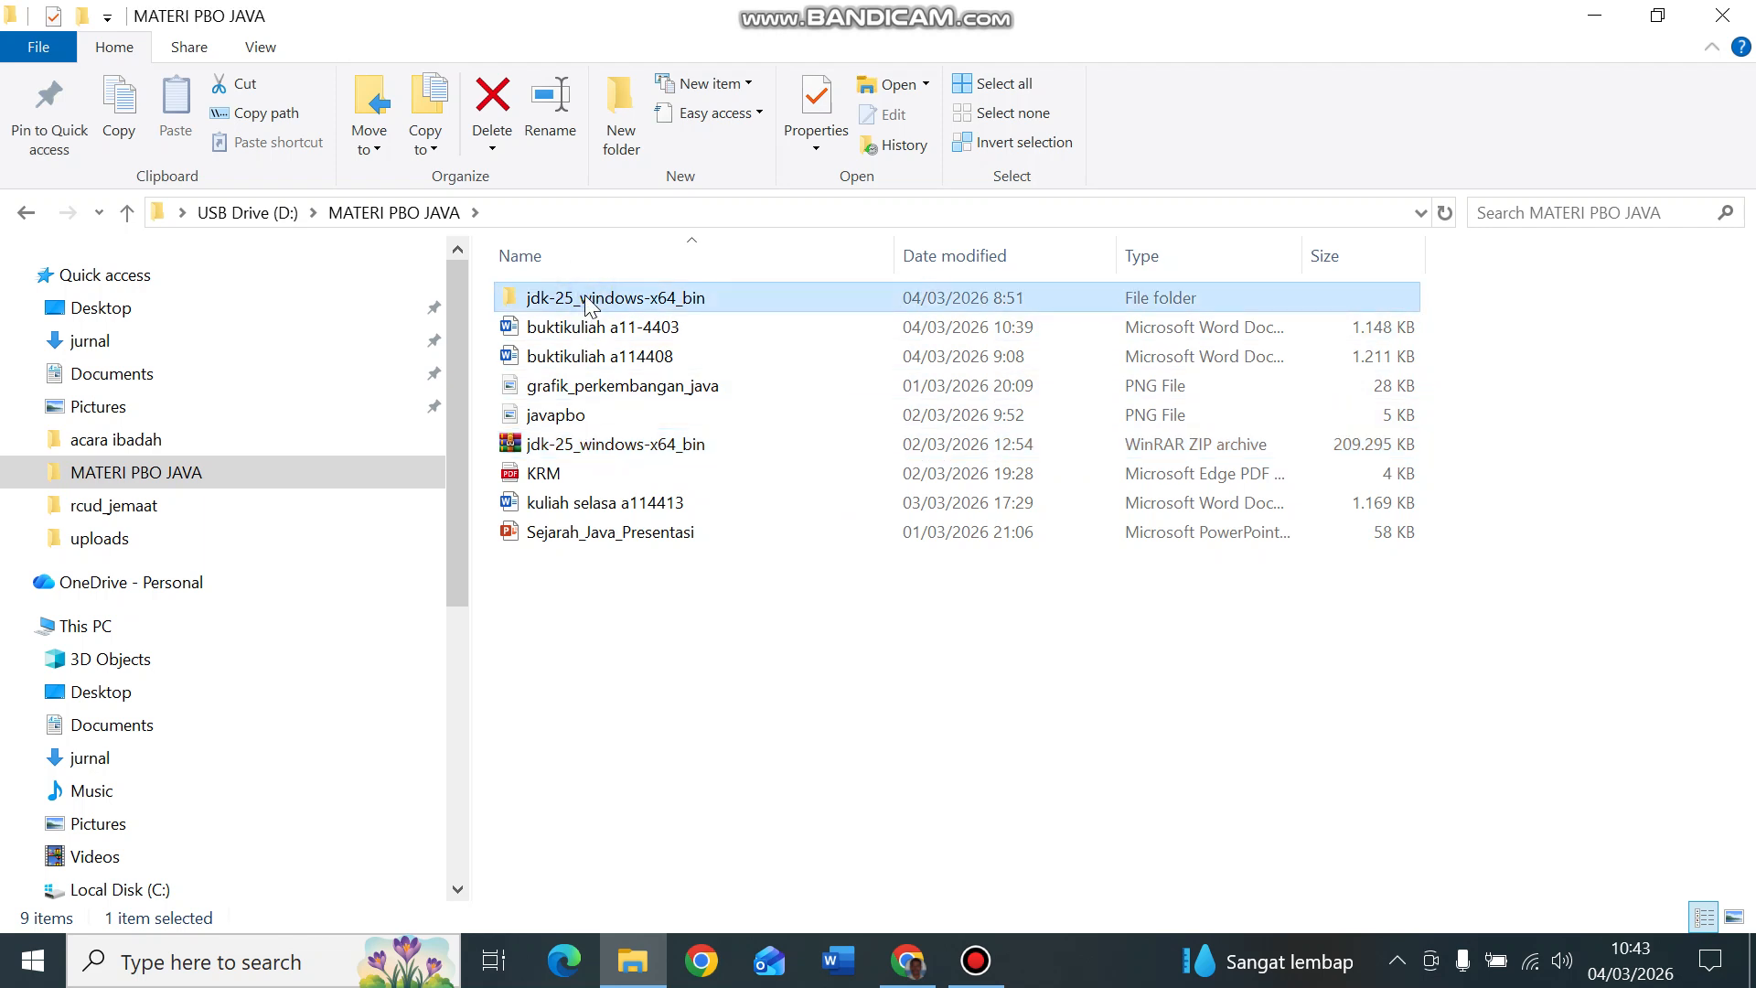
double_click(588, 307)
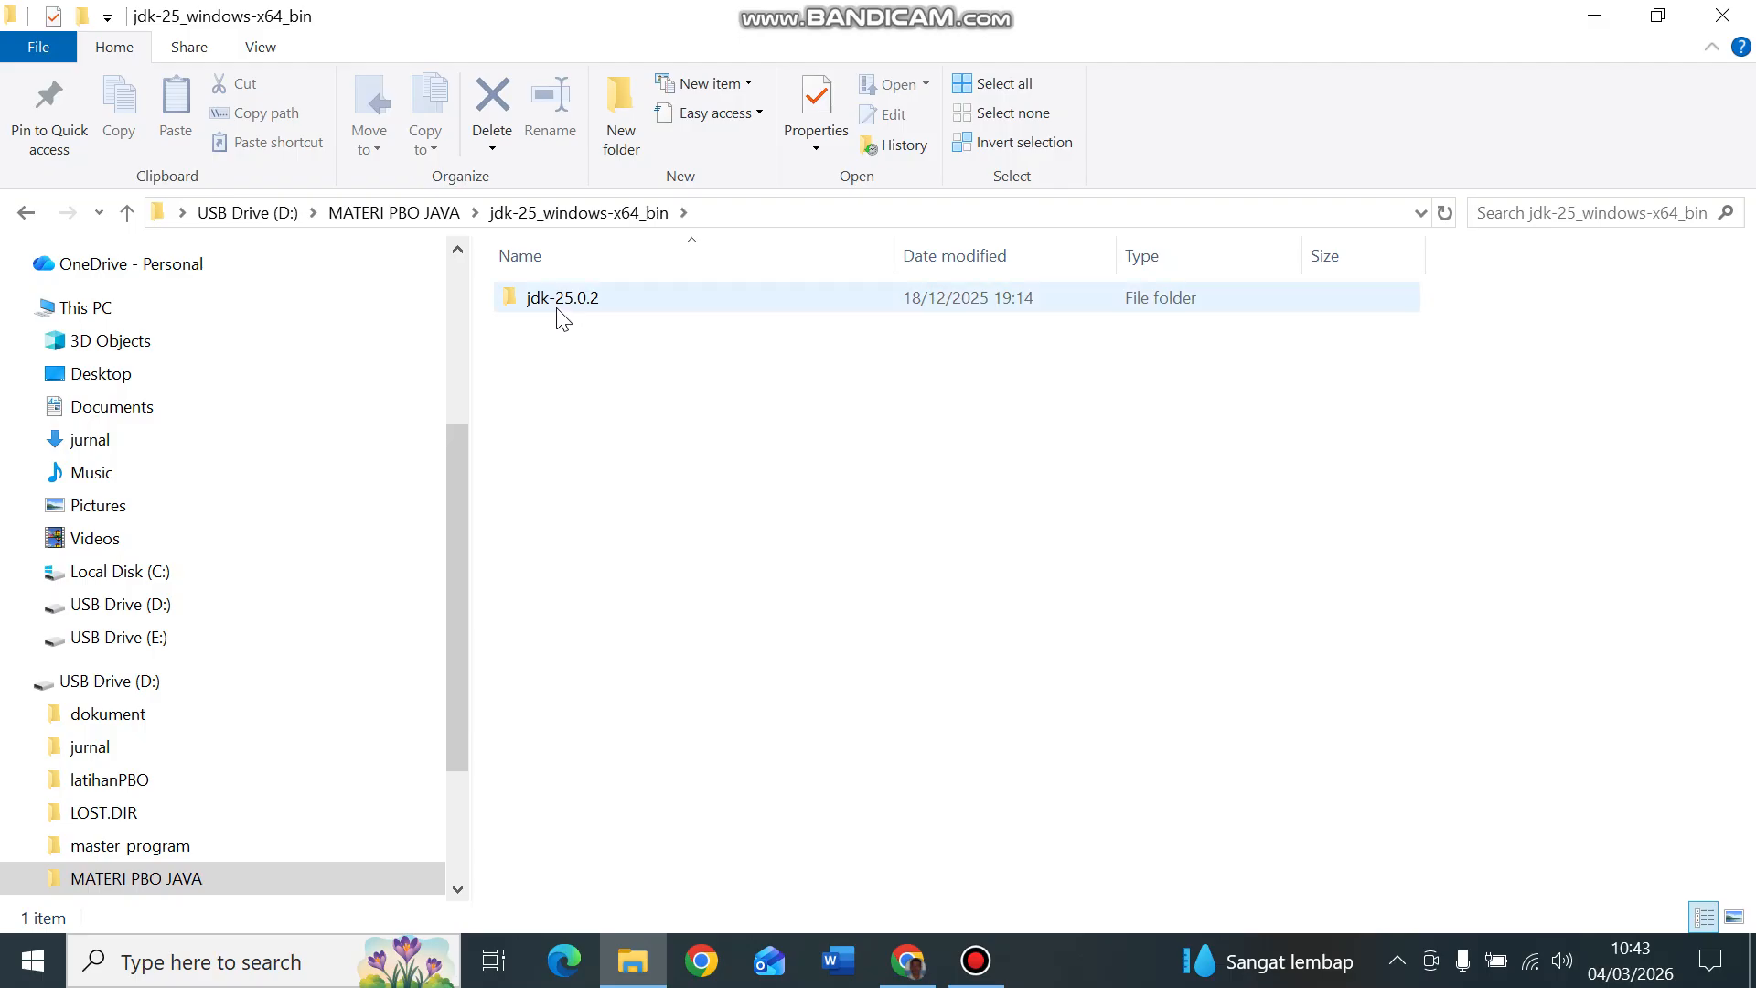
double_click(567, 296)
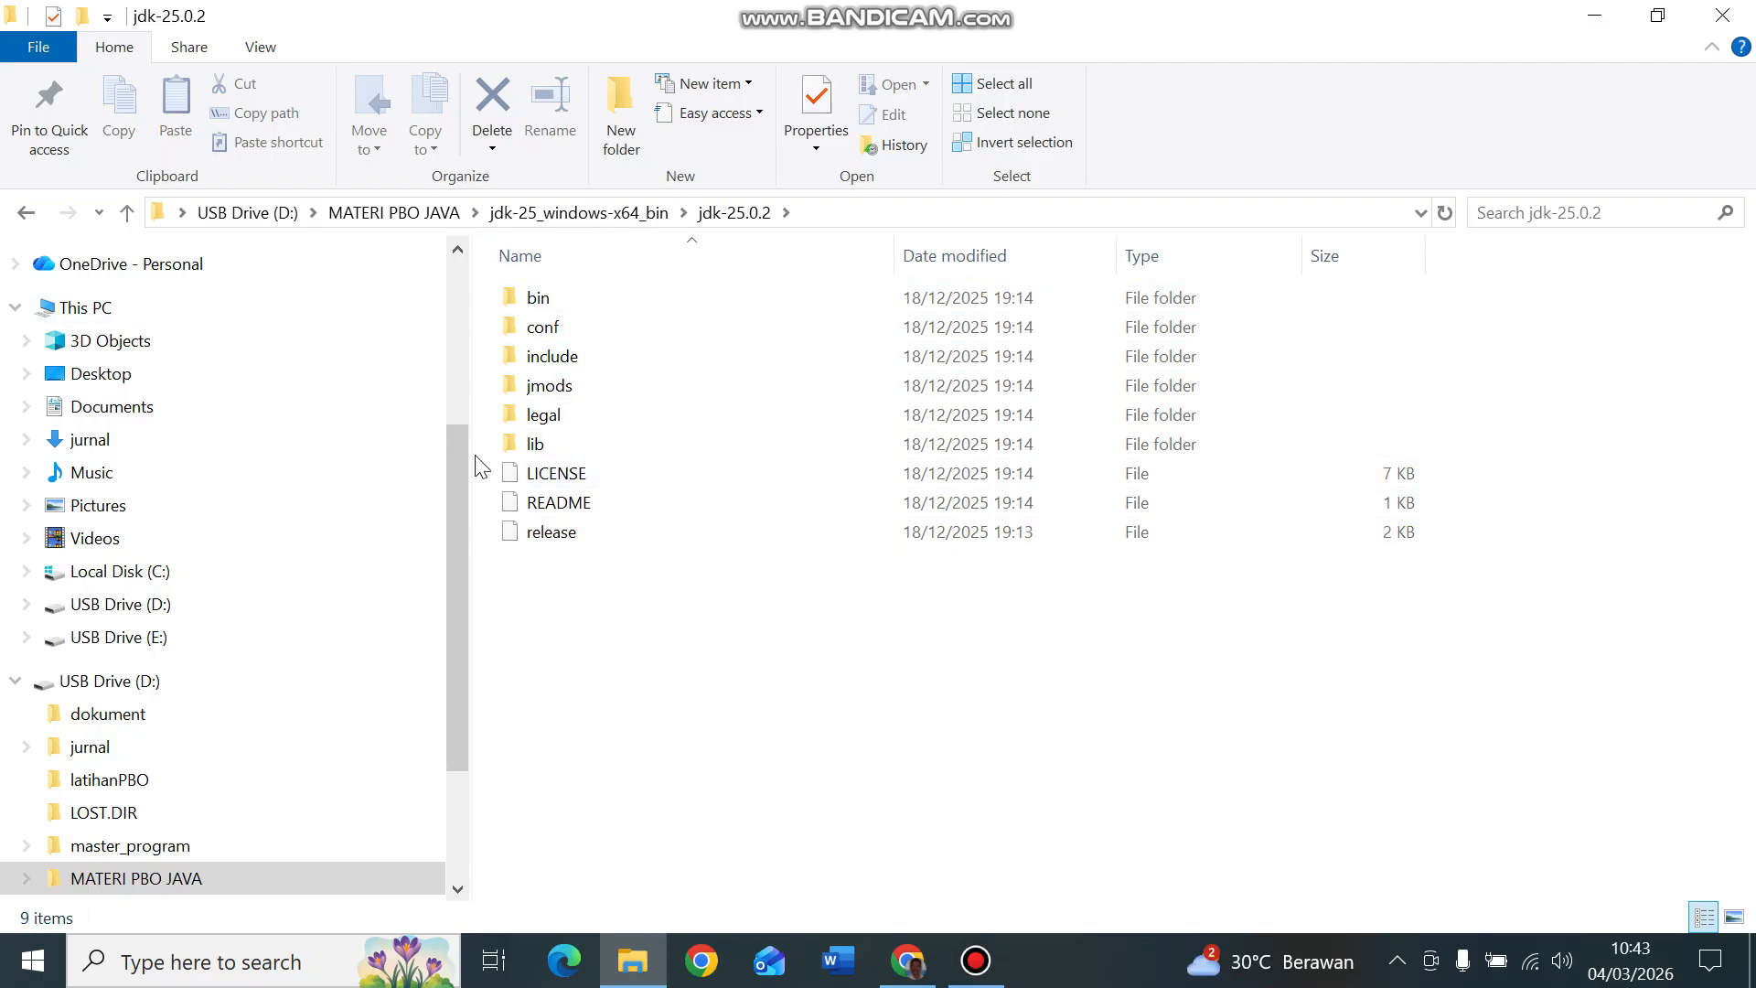
left_click(539, 301)
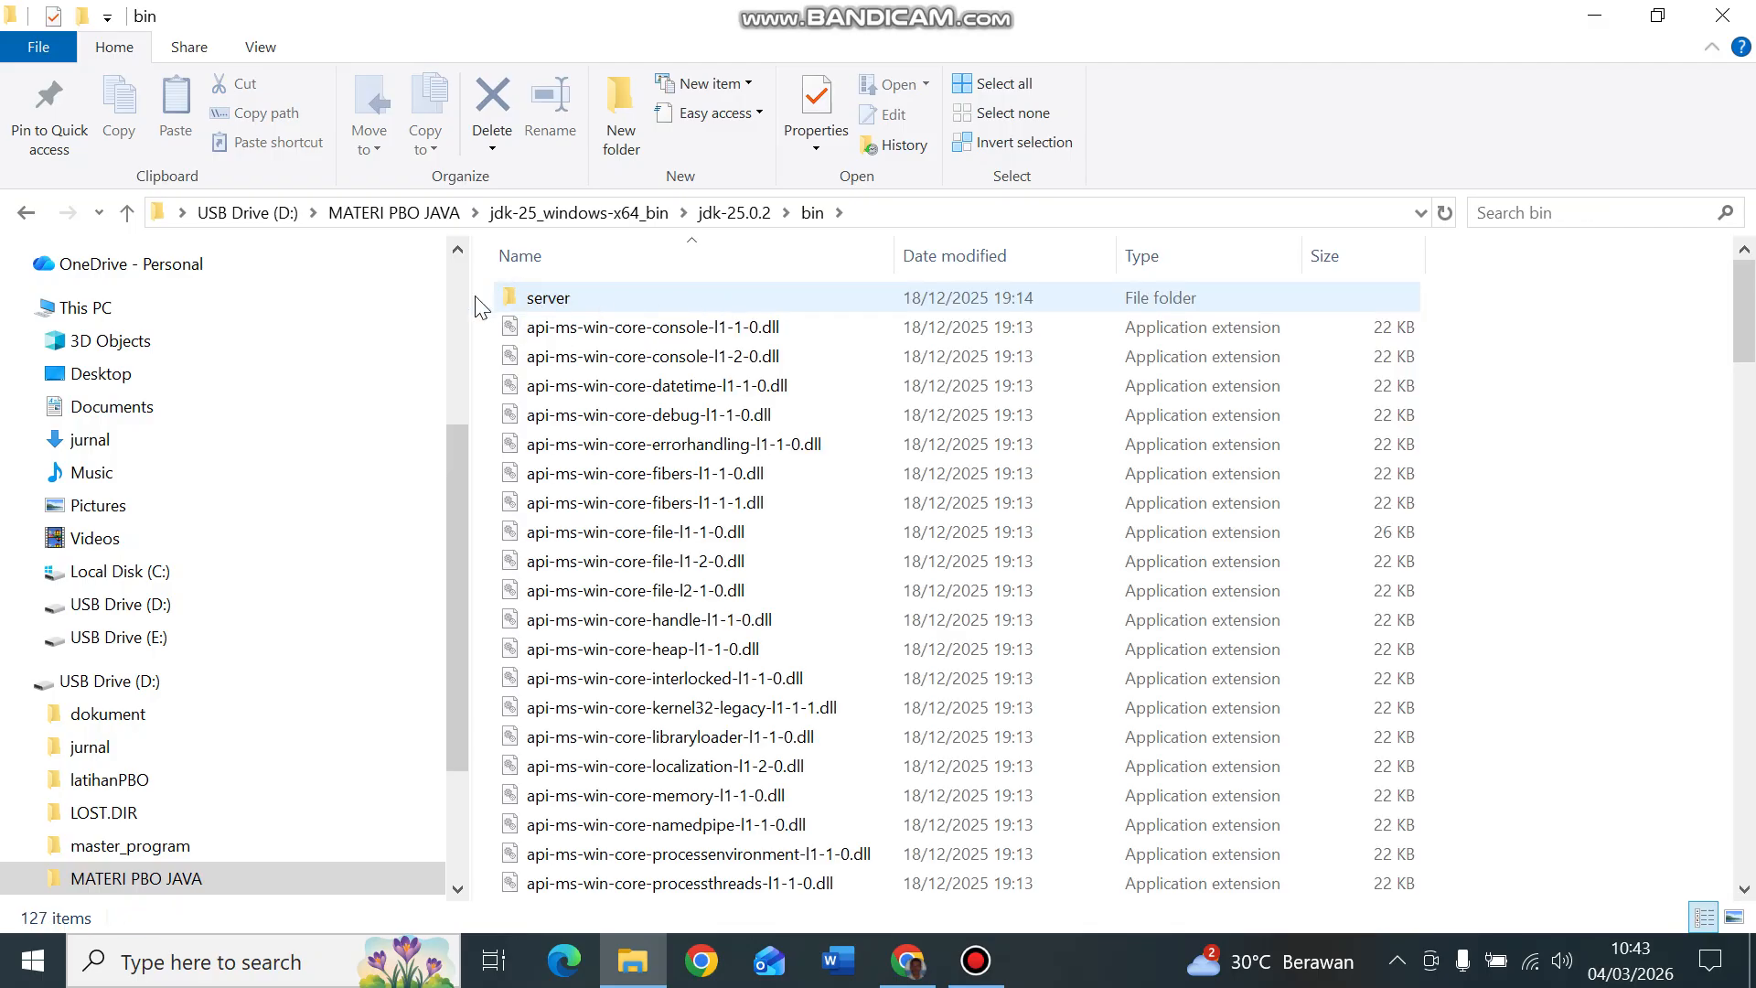
Step: Copy the full path of the bin folder, D:\MATERI PBO JAVA\jdk-25_windows-x64_bin\jdk-25.0.2\bin
left_click(862, 212)
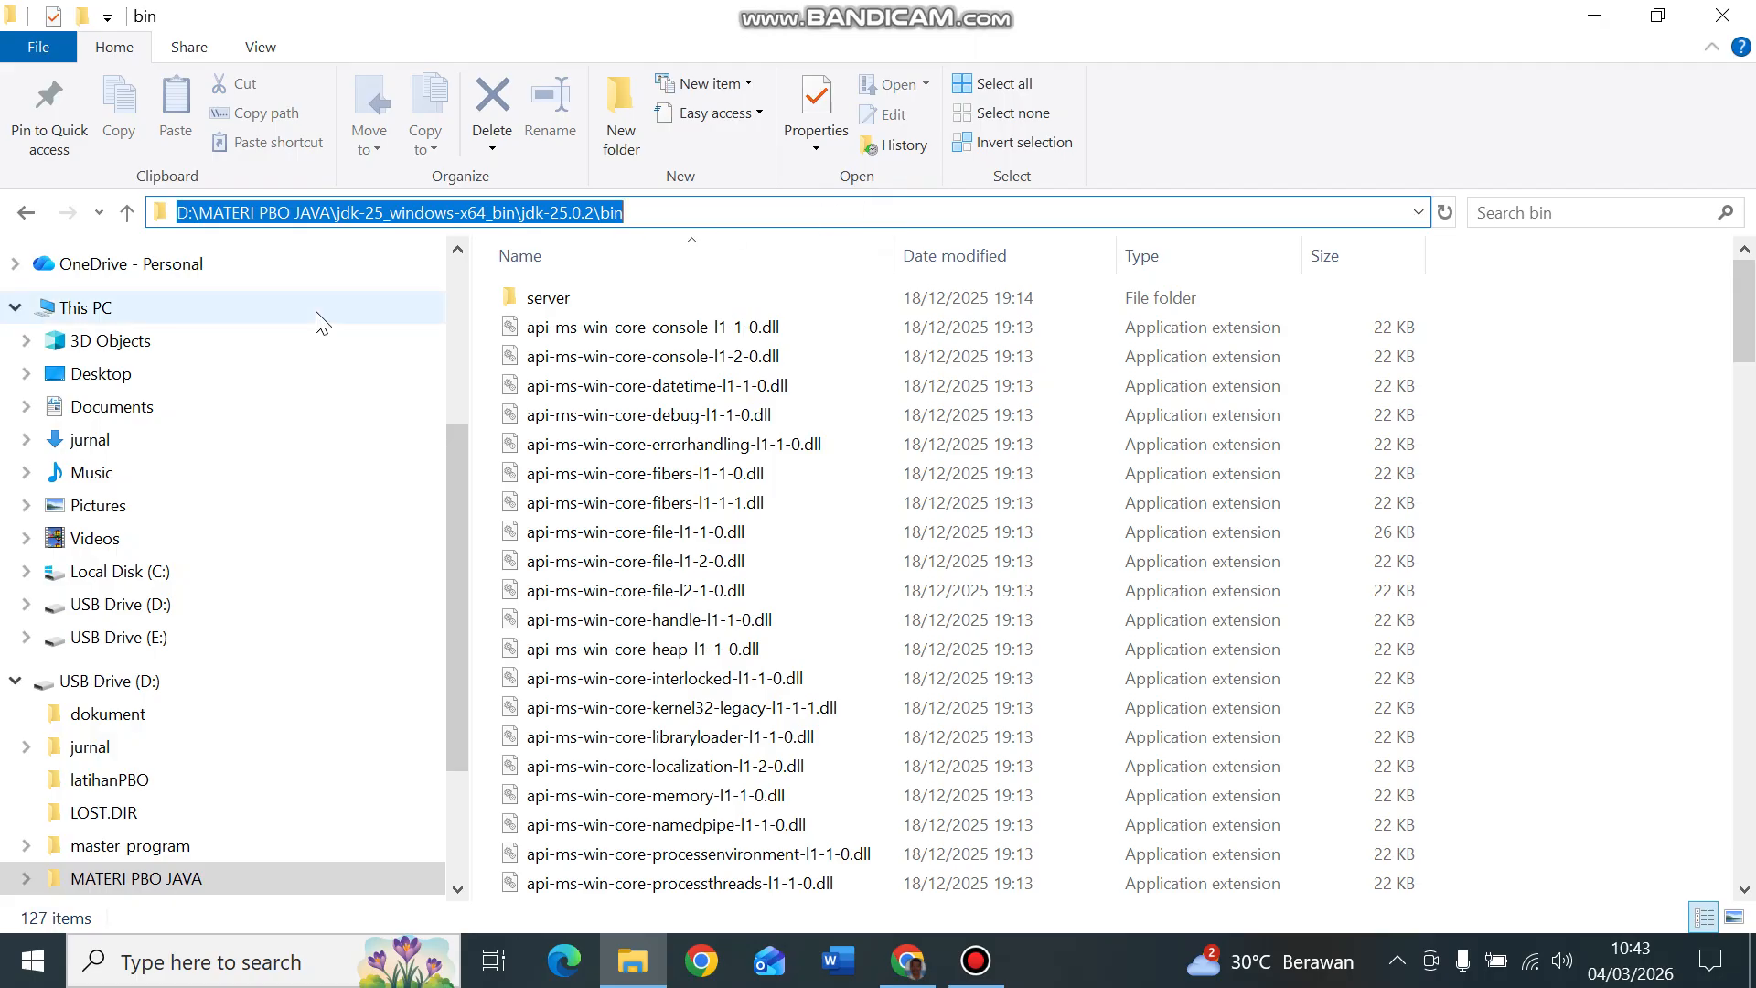
right_click(567, 218)
left_click(657, 302)
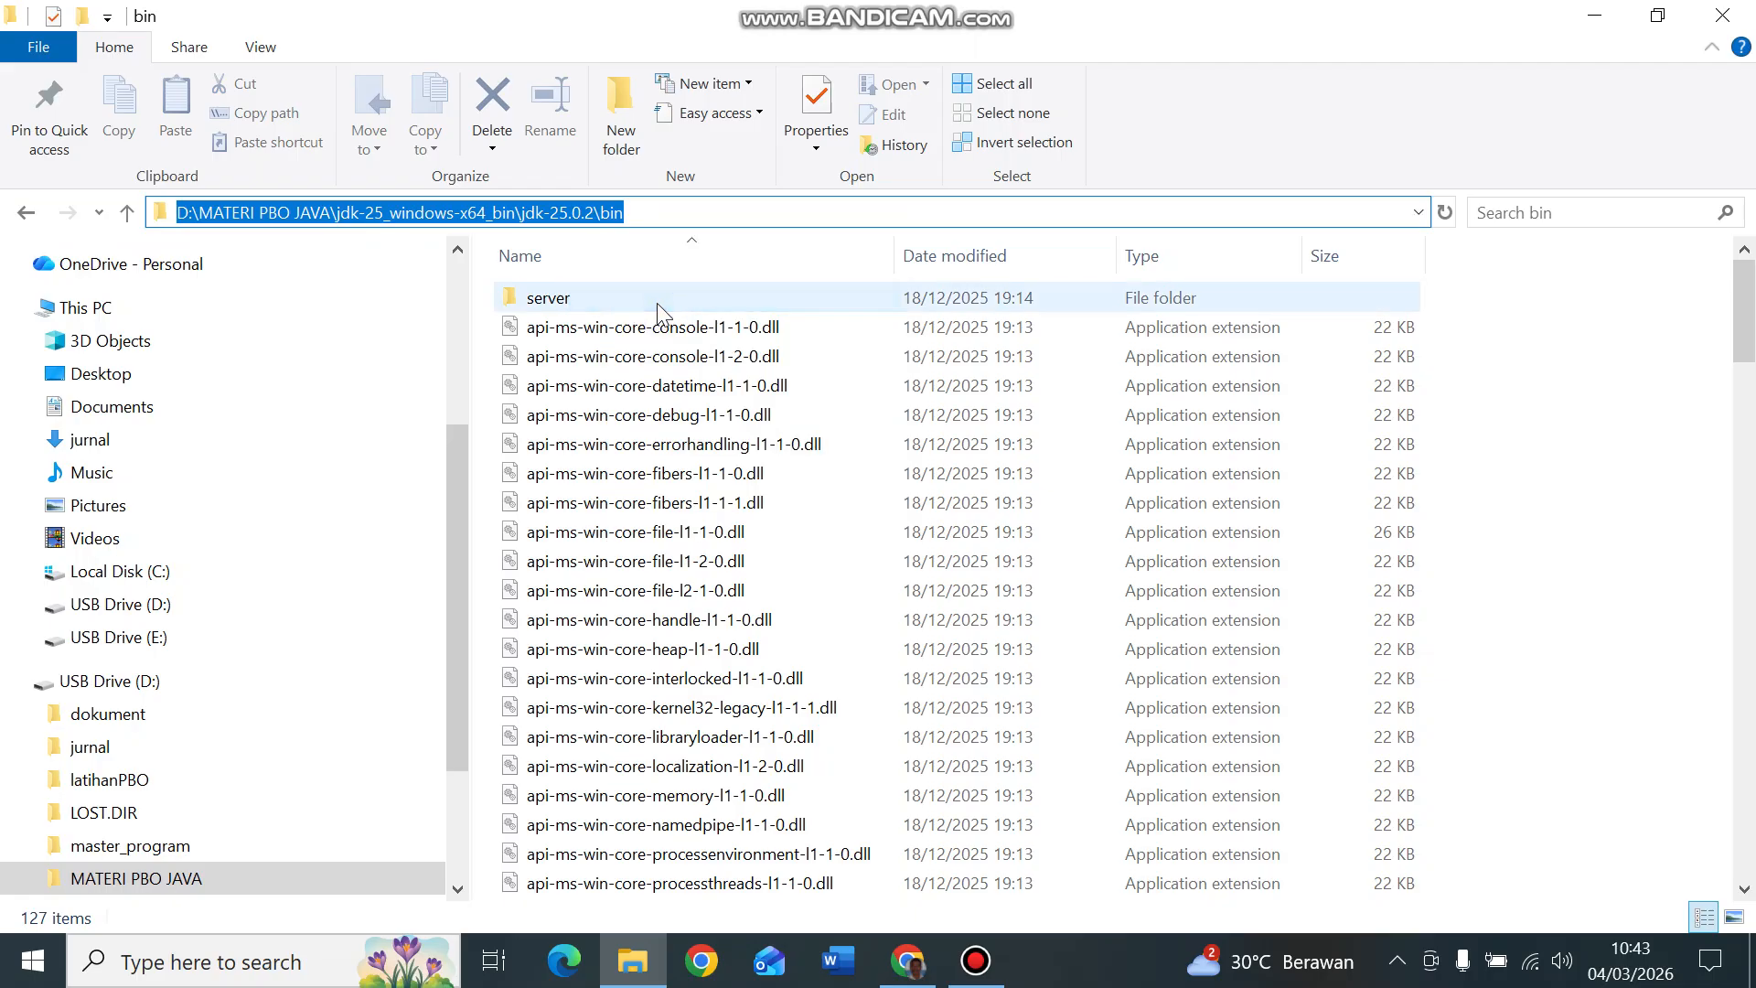
double_click(780, 216)
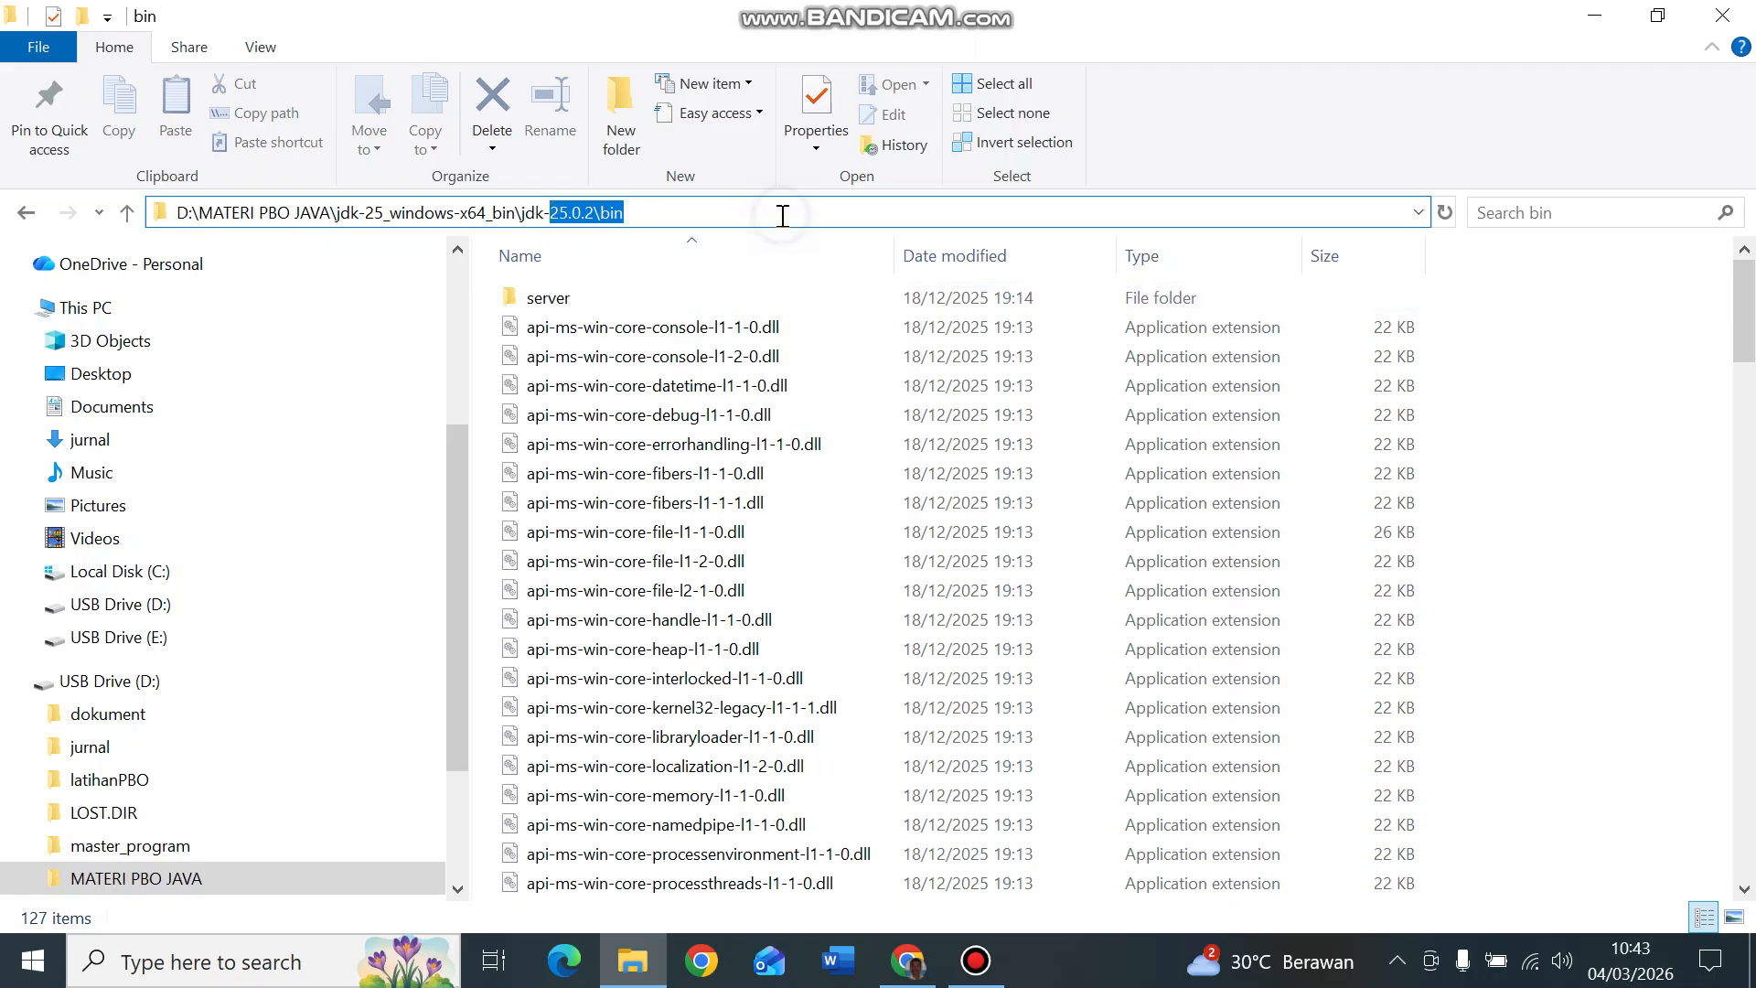
left_click(782, 216)
left_click_drag(782, 216, 161, 222)
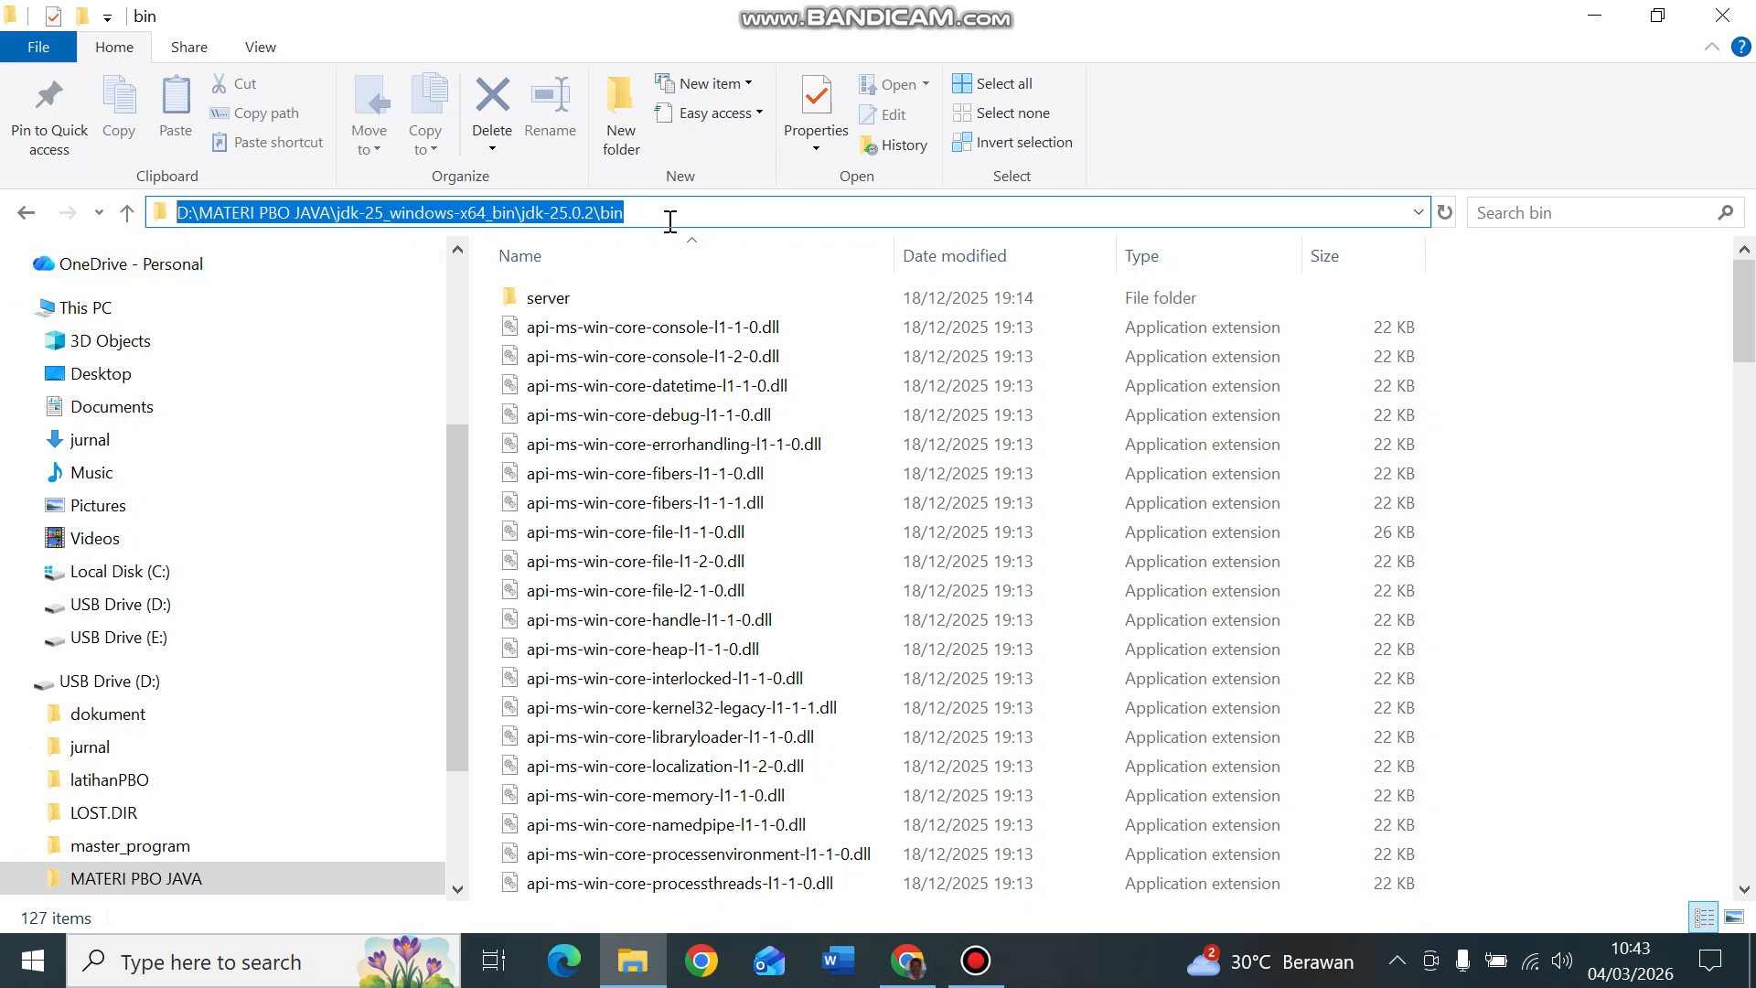
Step: Search Windows for "environ" and open the system environment variables settings
left_click(252, 971)
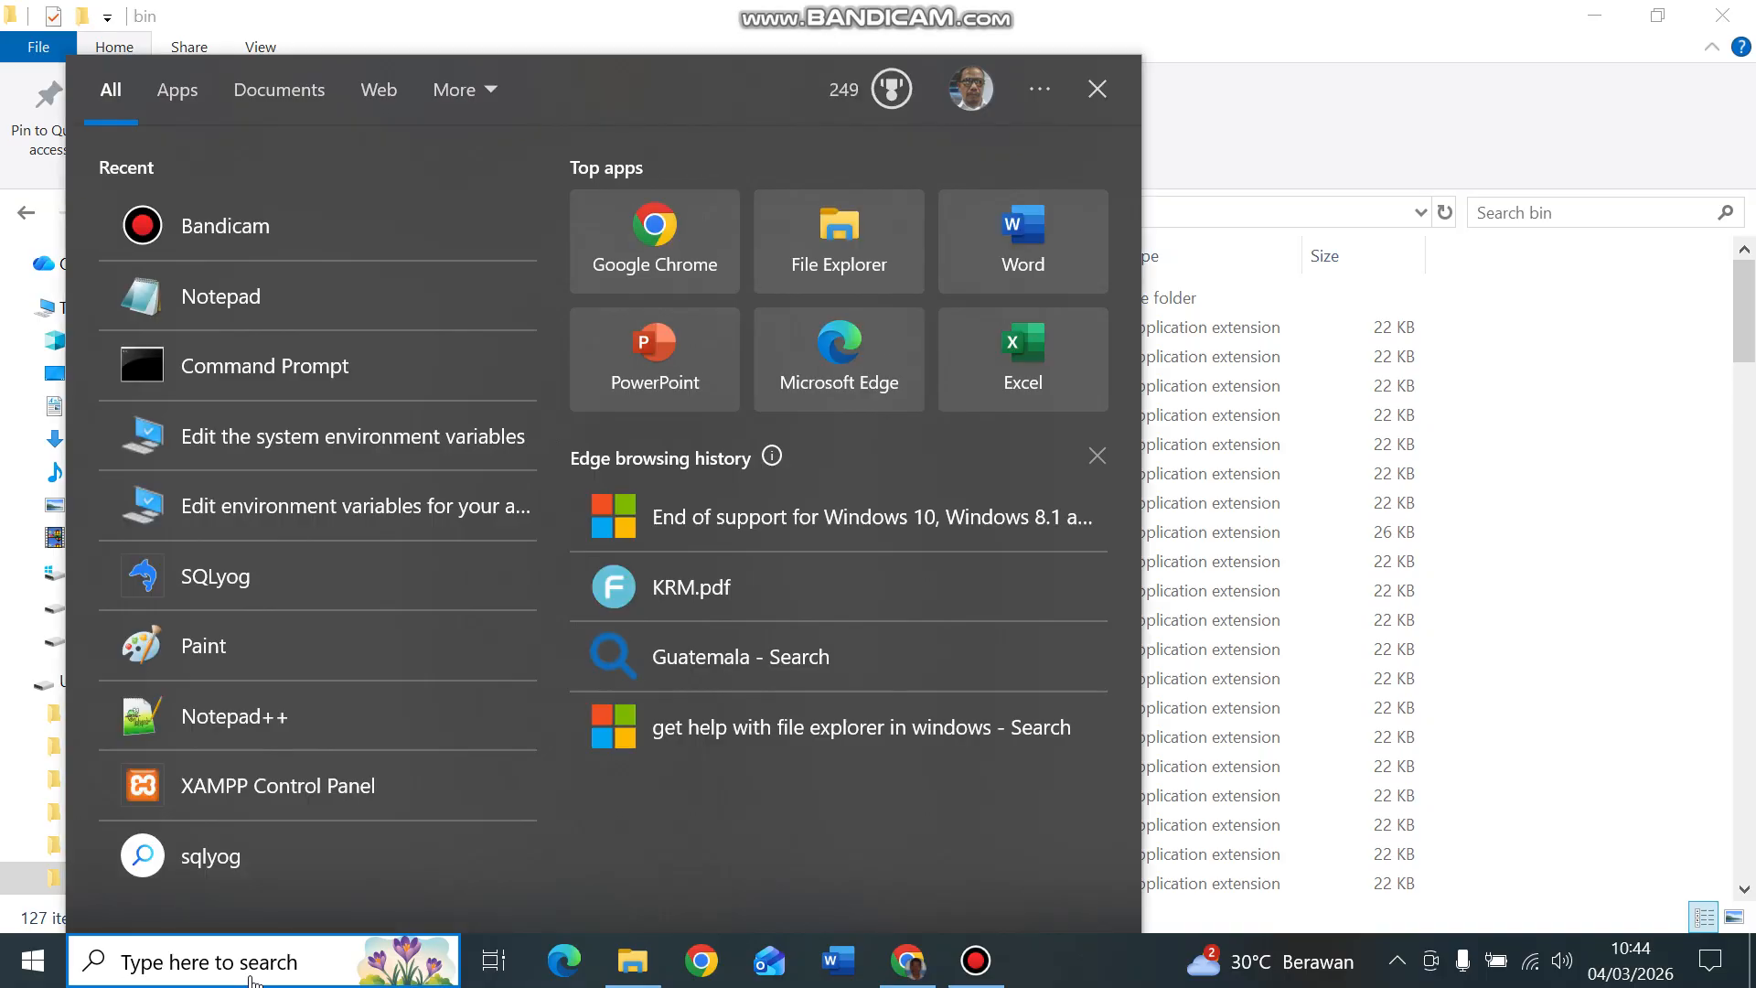
type("env")
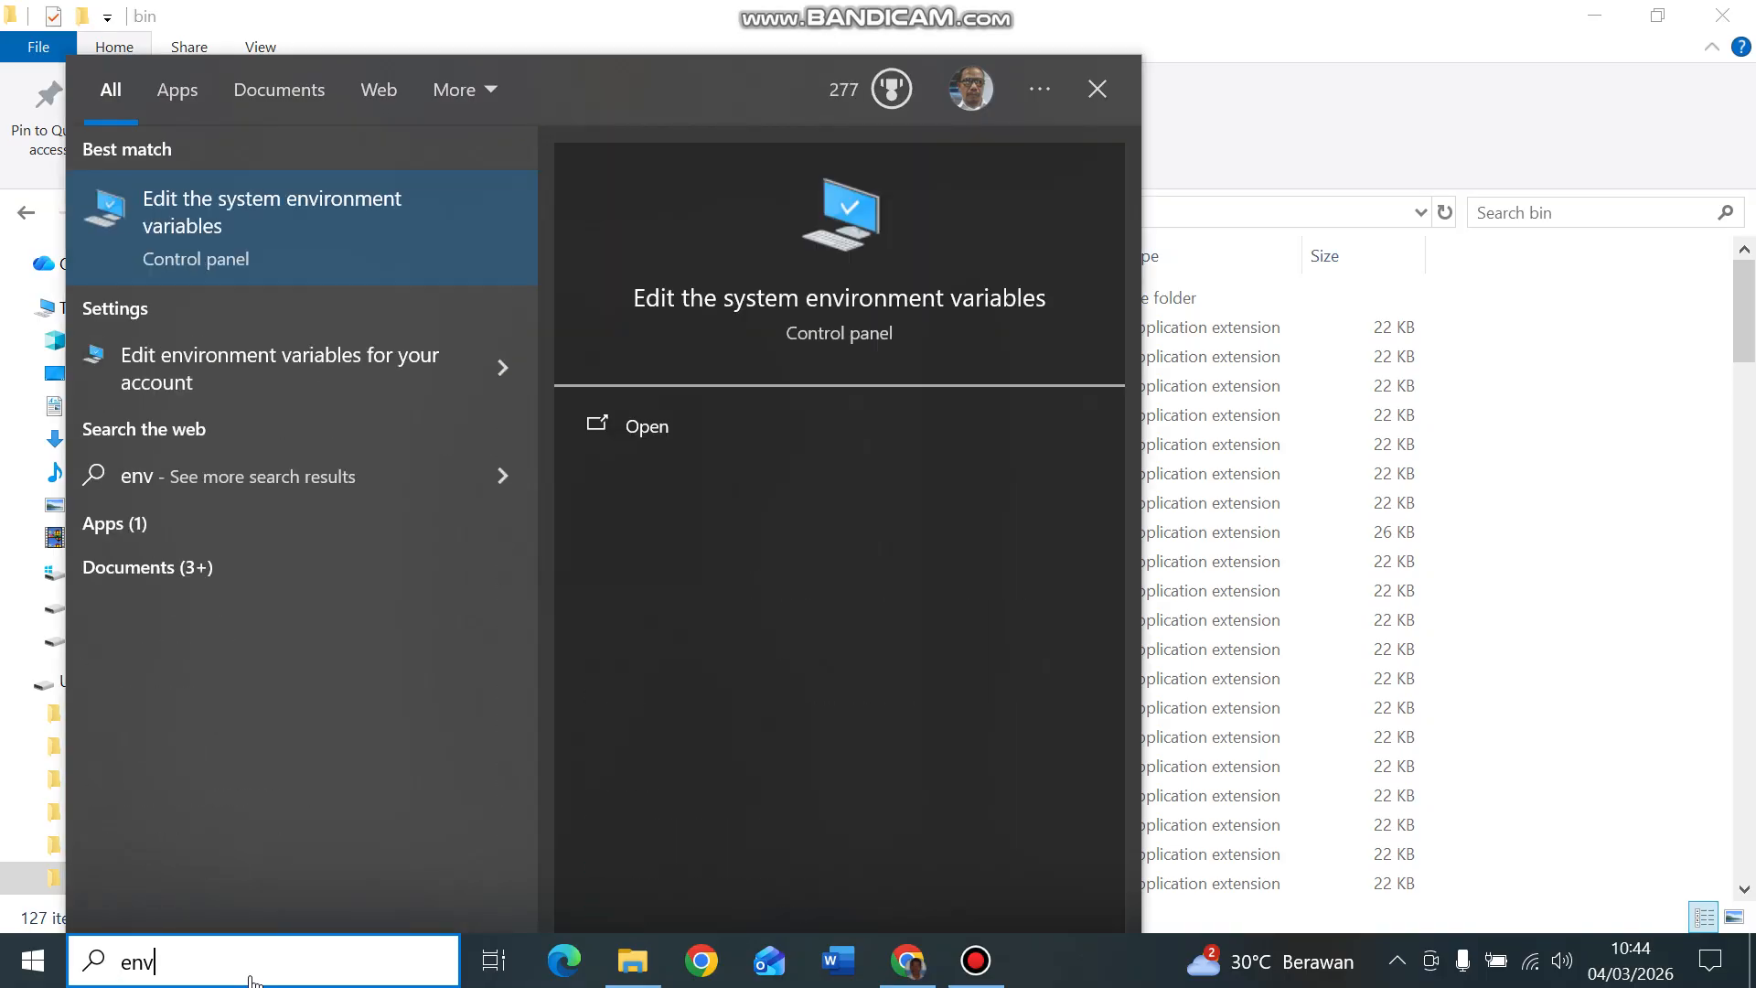
type("iron")
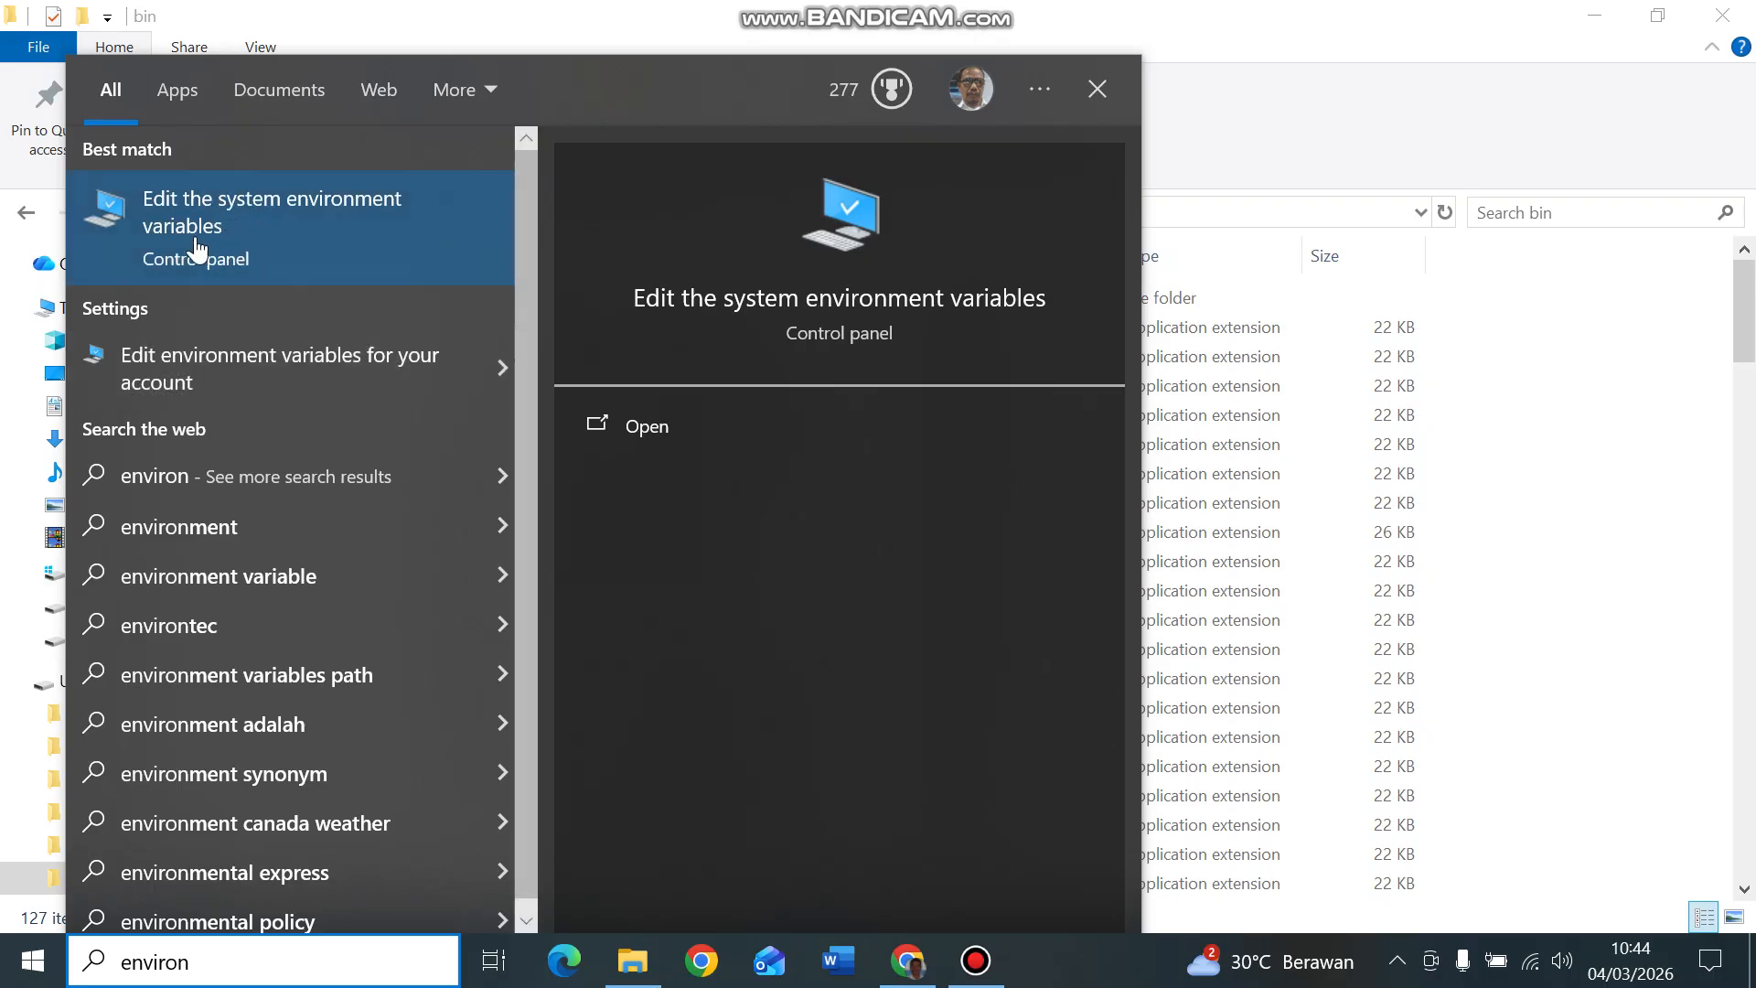
left_click(240, 219)
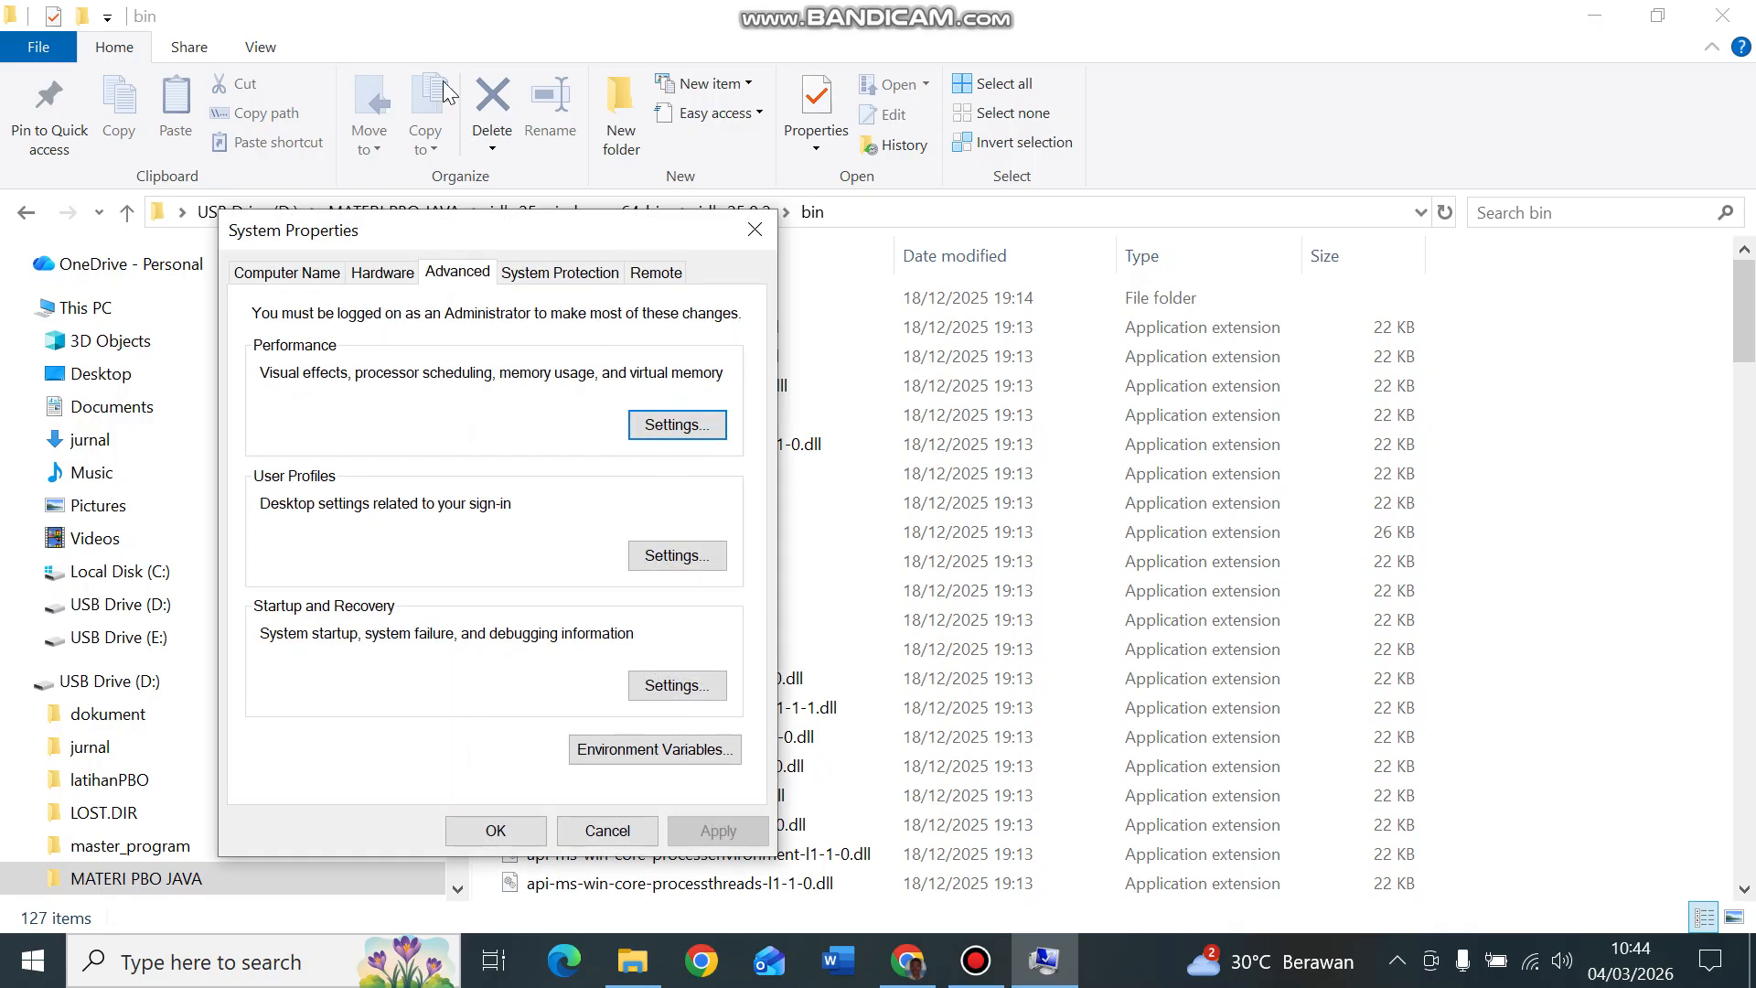
Step: Open the system-level Path variable for editing from the Environment Variables settings
left_click_drag(469, 223, 942, 126)
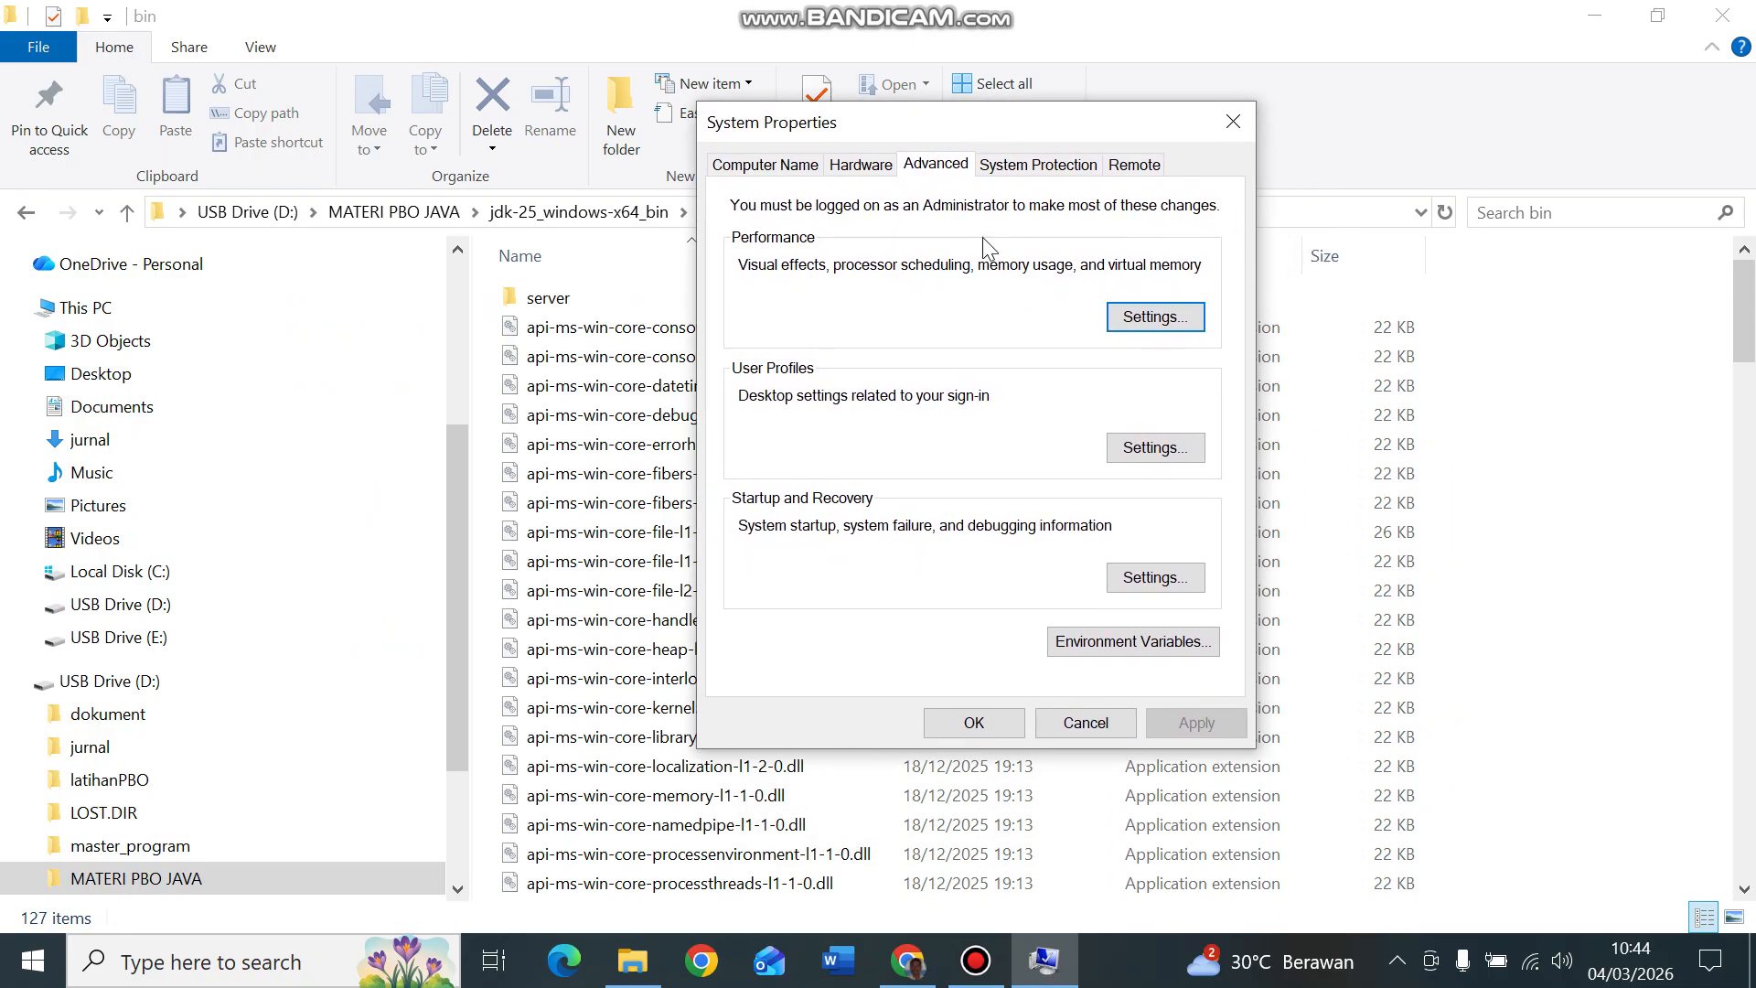
left_click(1130, 643)
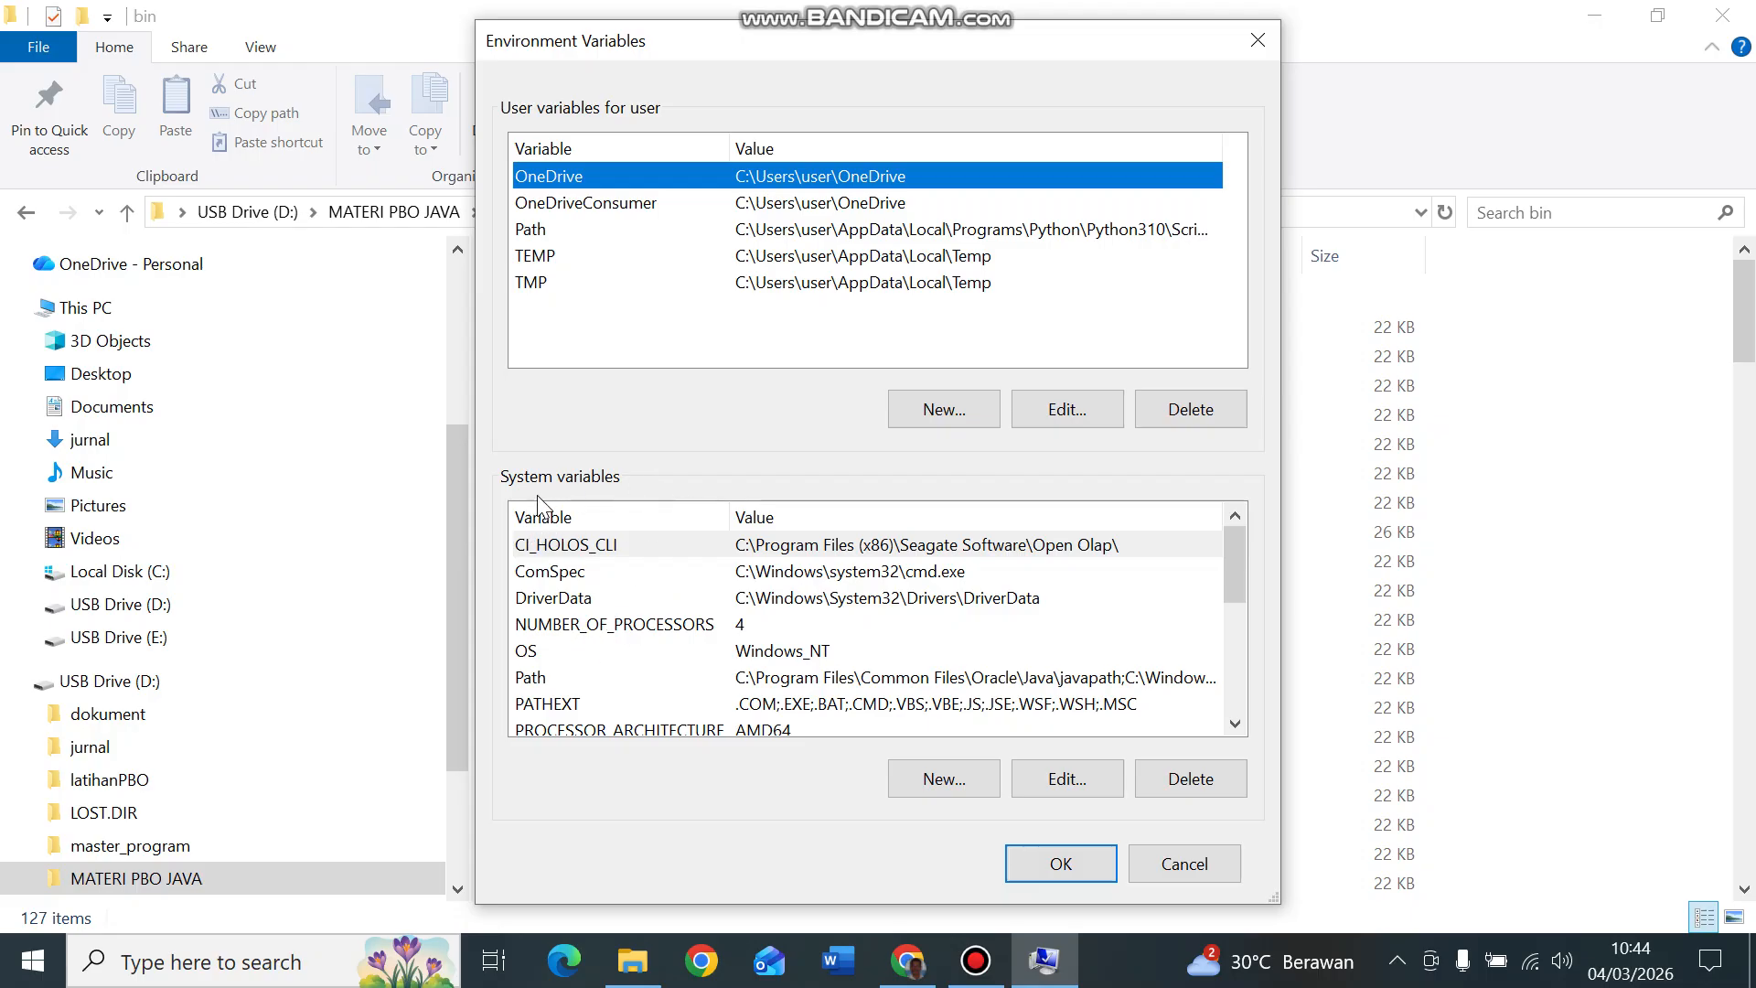
left_click(535, 688)
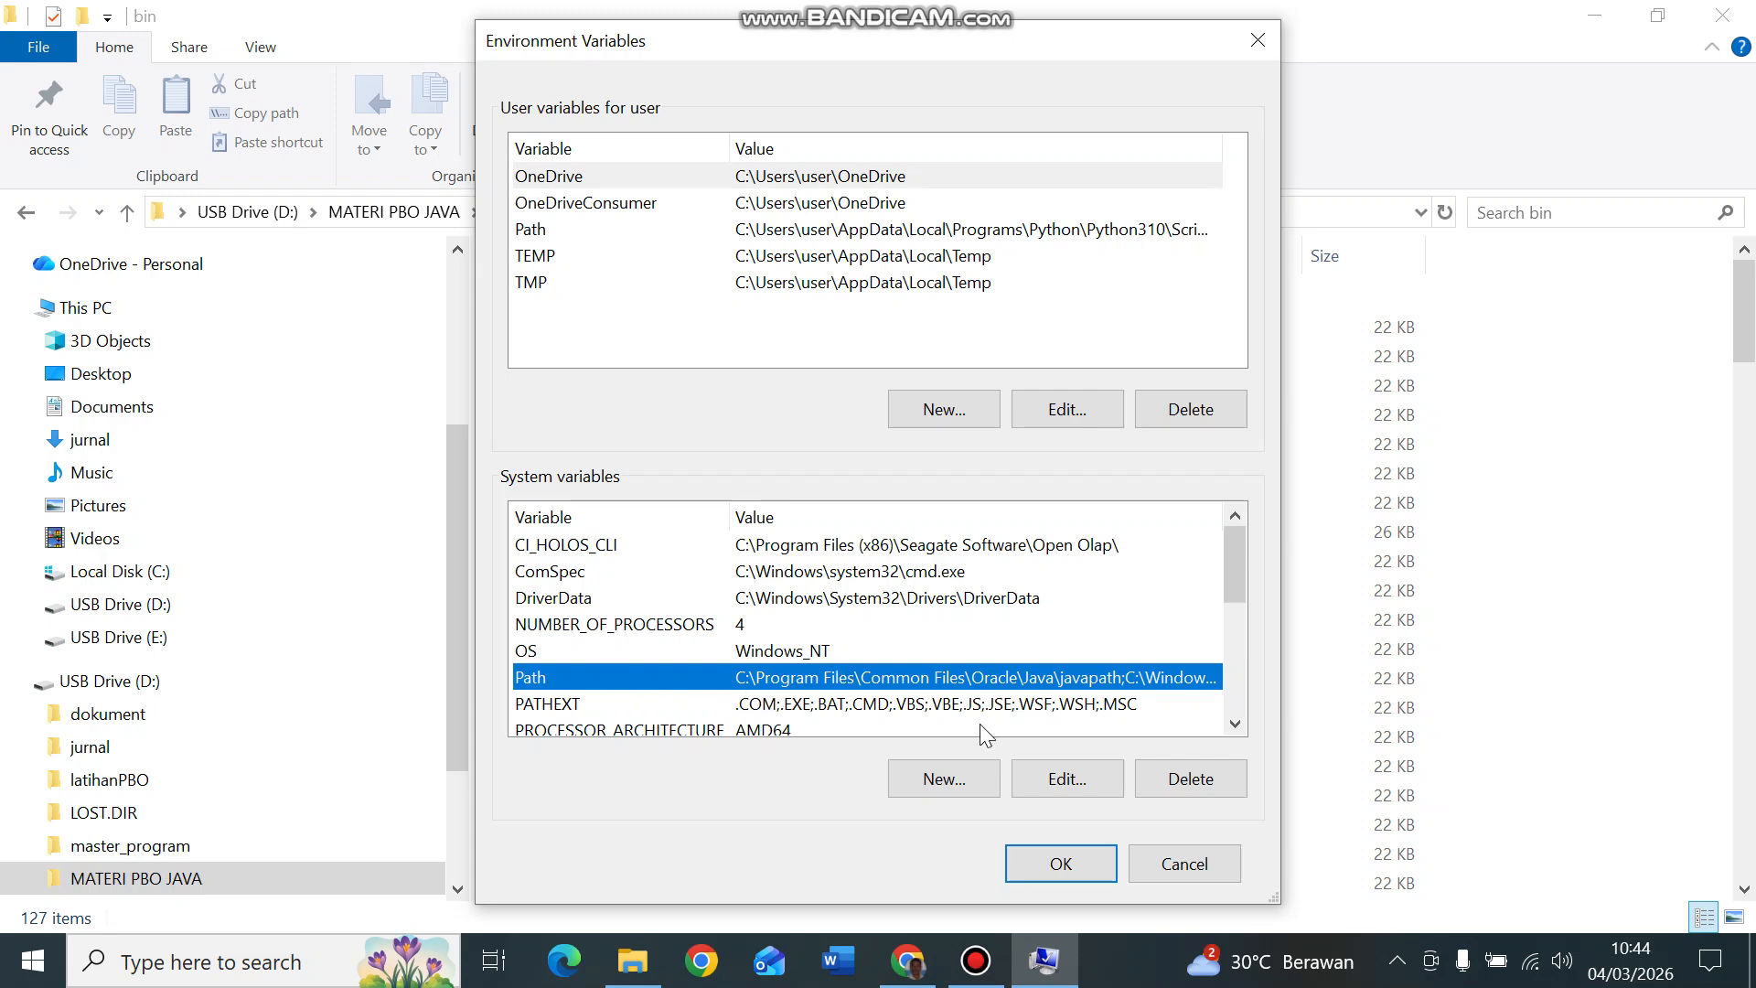
left_click(1067, 780)
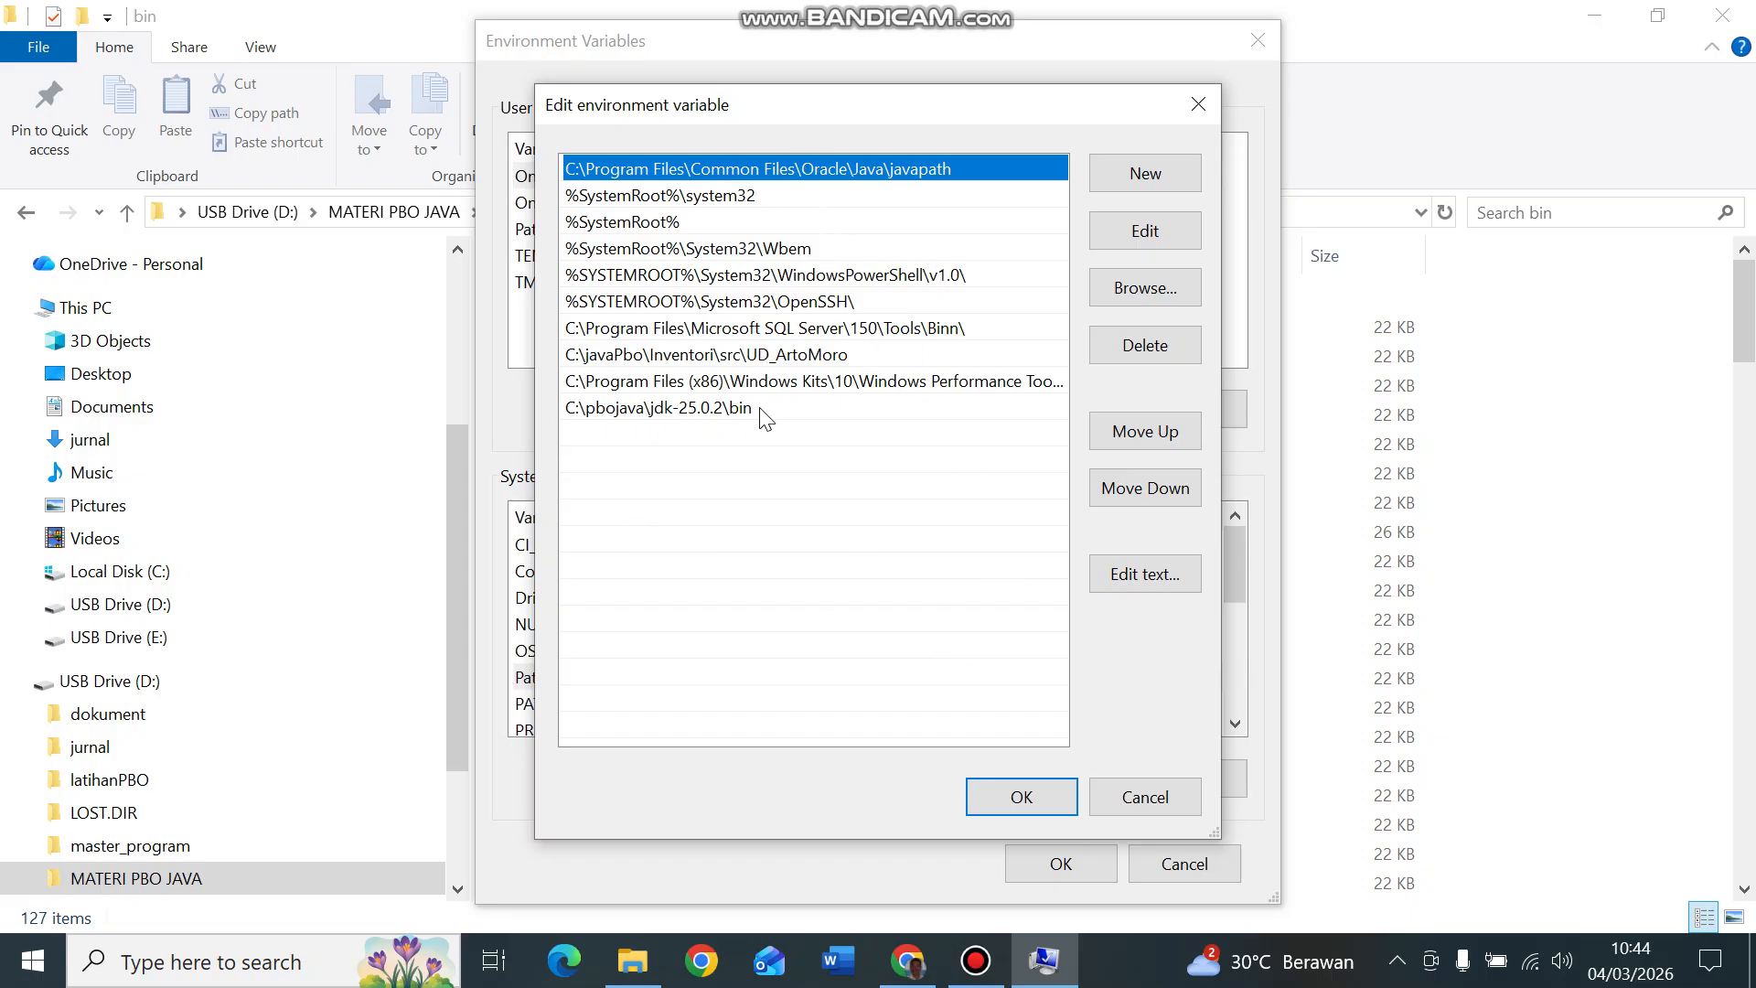
Step: Add D:\MATERI PBO JAVA\jdk-25_windows-x64_bin\jdk-25.0.2\bin as a new entry in the system Path list
left_click(1128, 172)
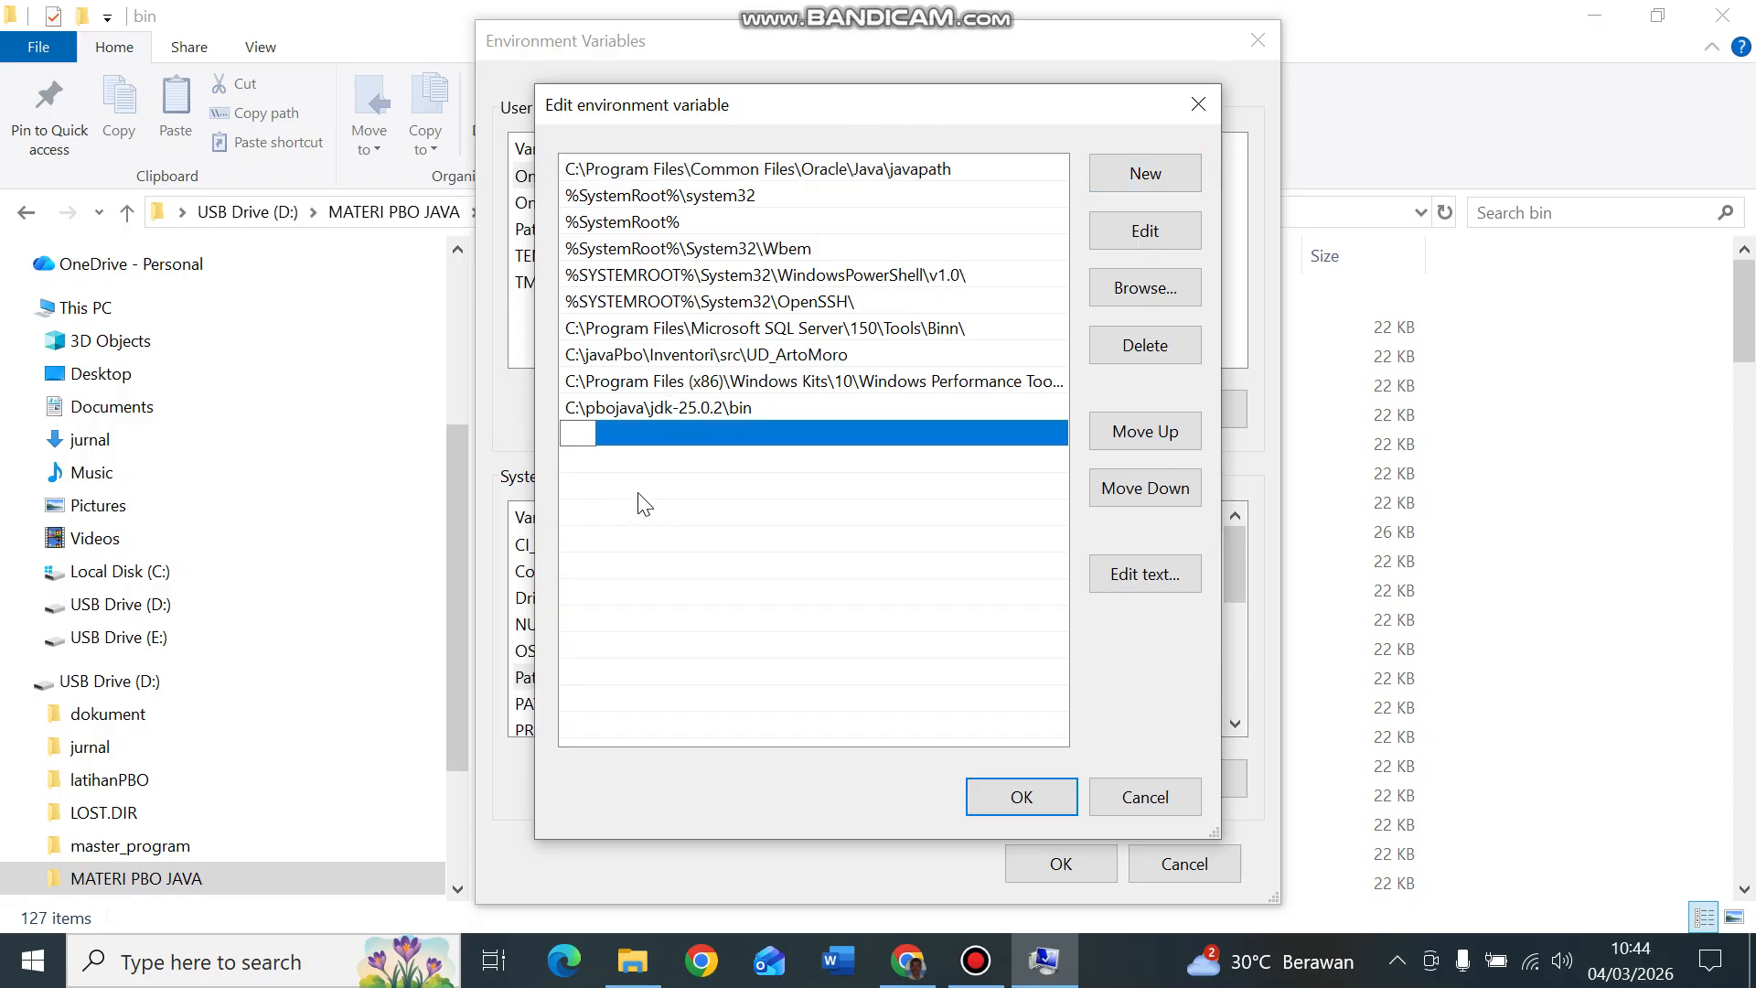
key("ctrl+v")
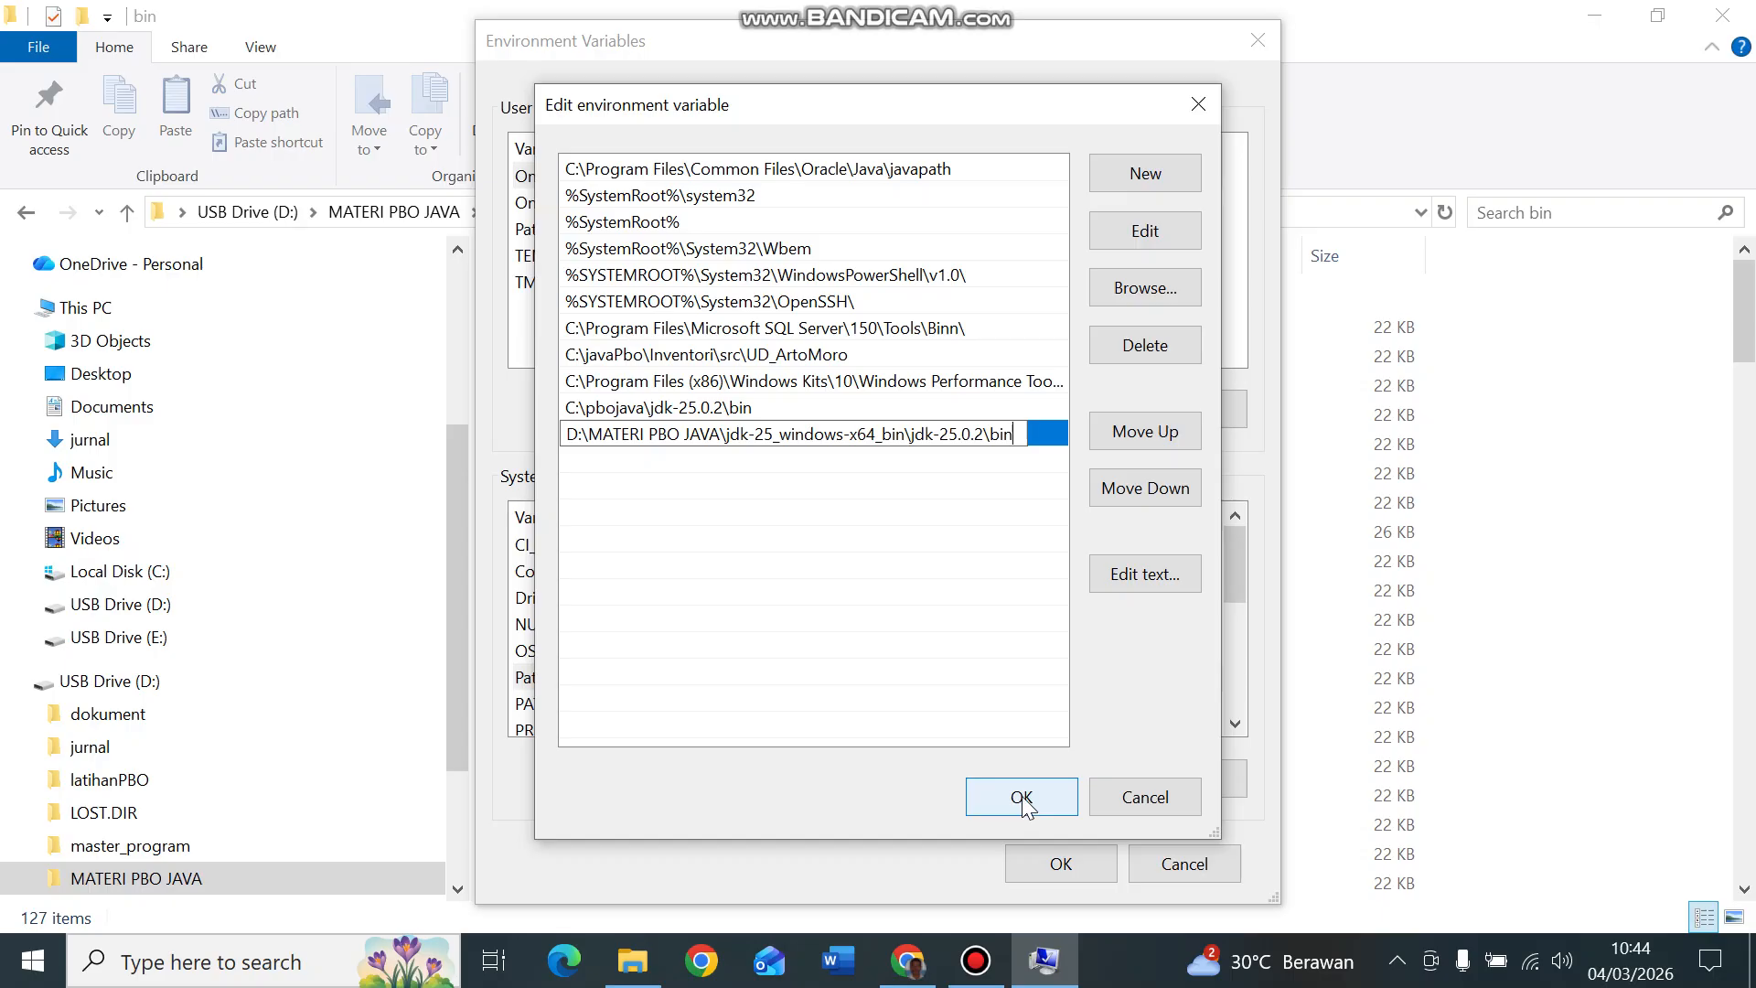
left_click(863, 595)
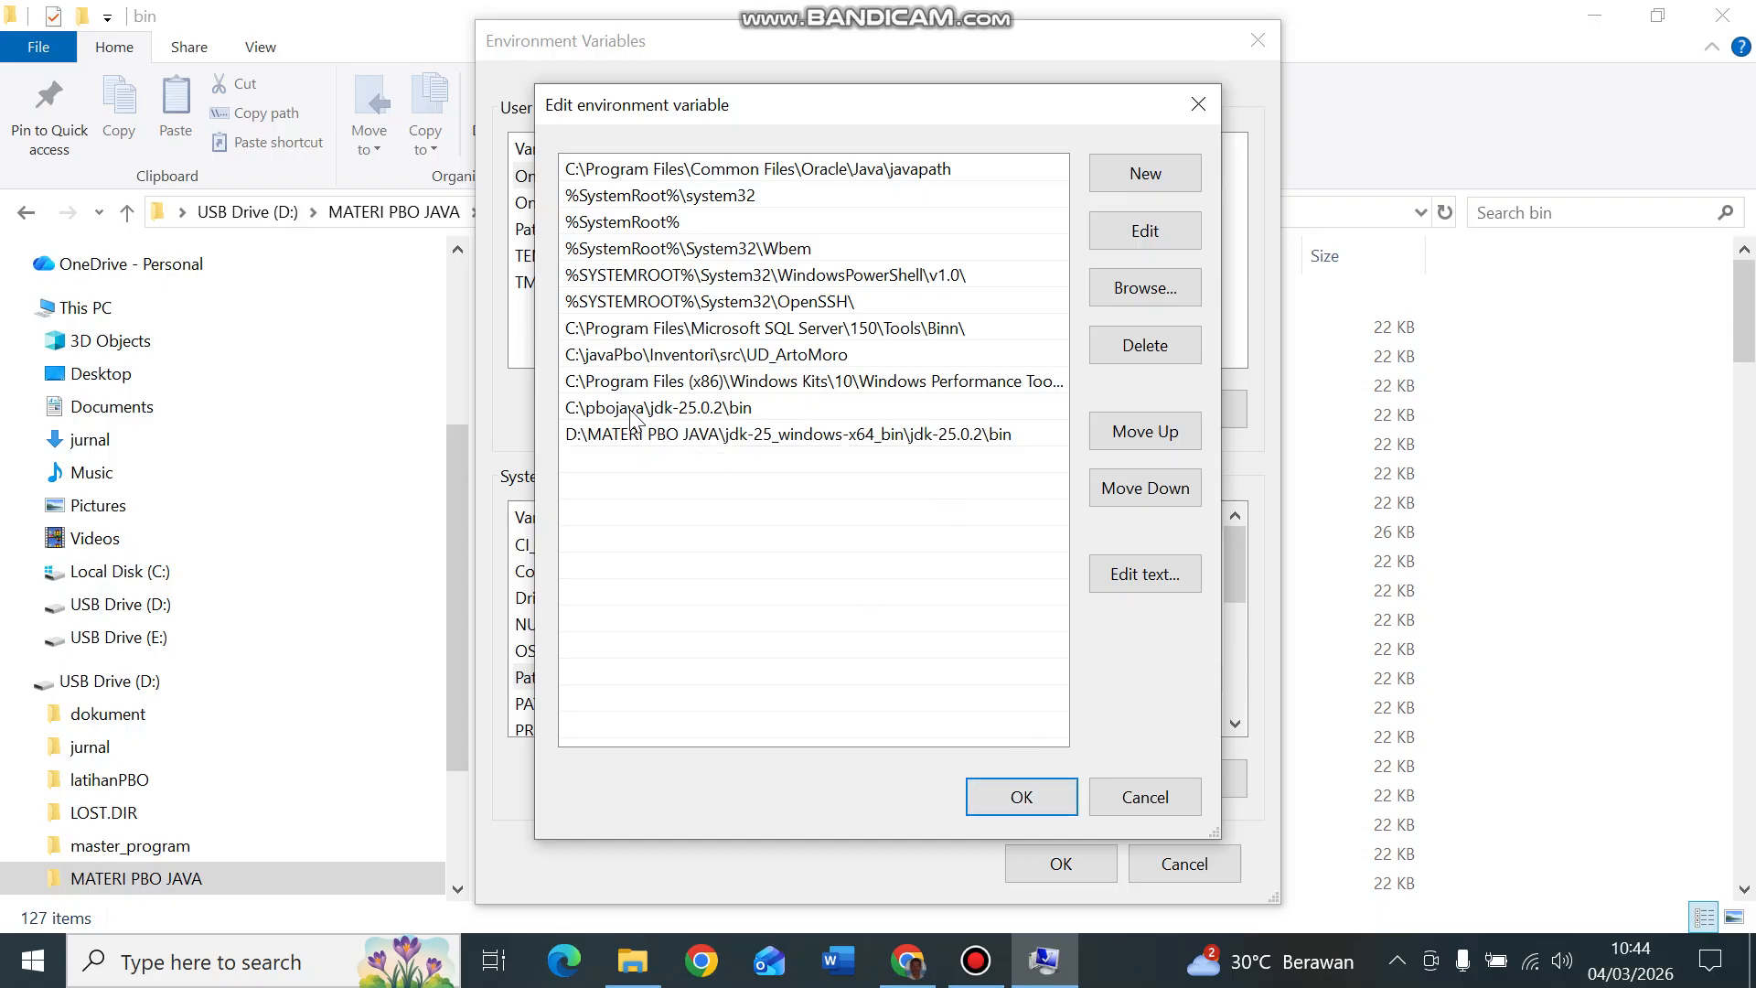
Step: Delete the D:\MATERI PBO JAVA\jdk-25_windows-x64_bin\jdk-25.0.2\bin entry from the system Path list
left_click(737, 439)
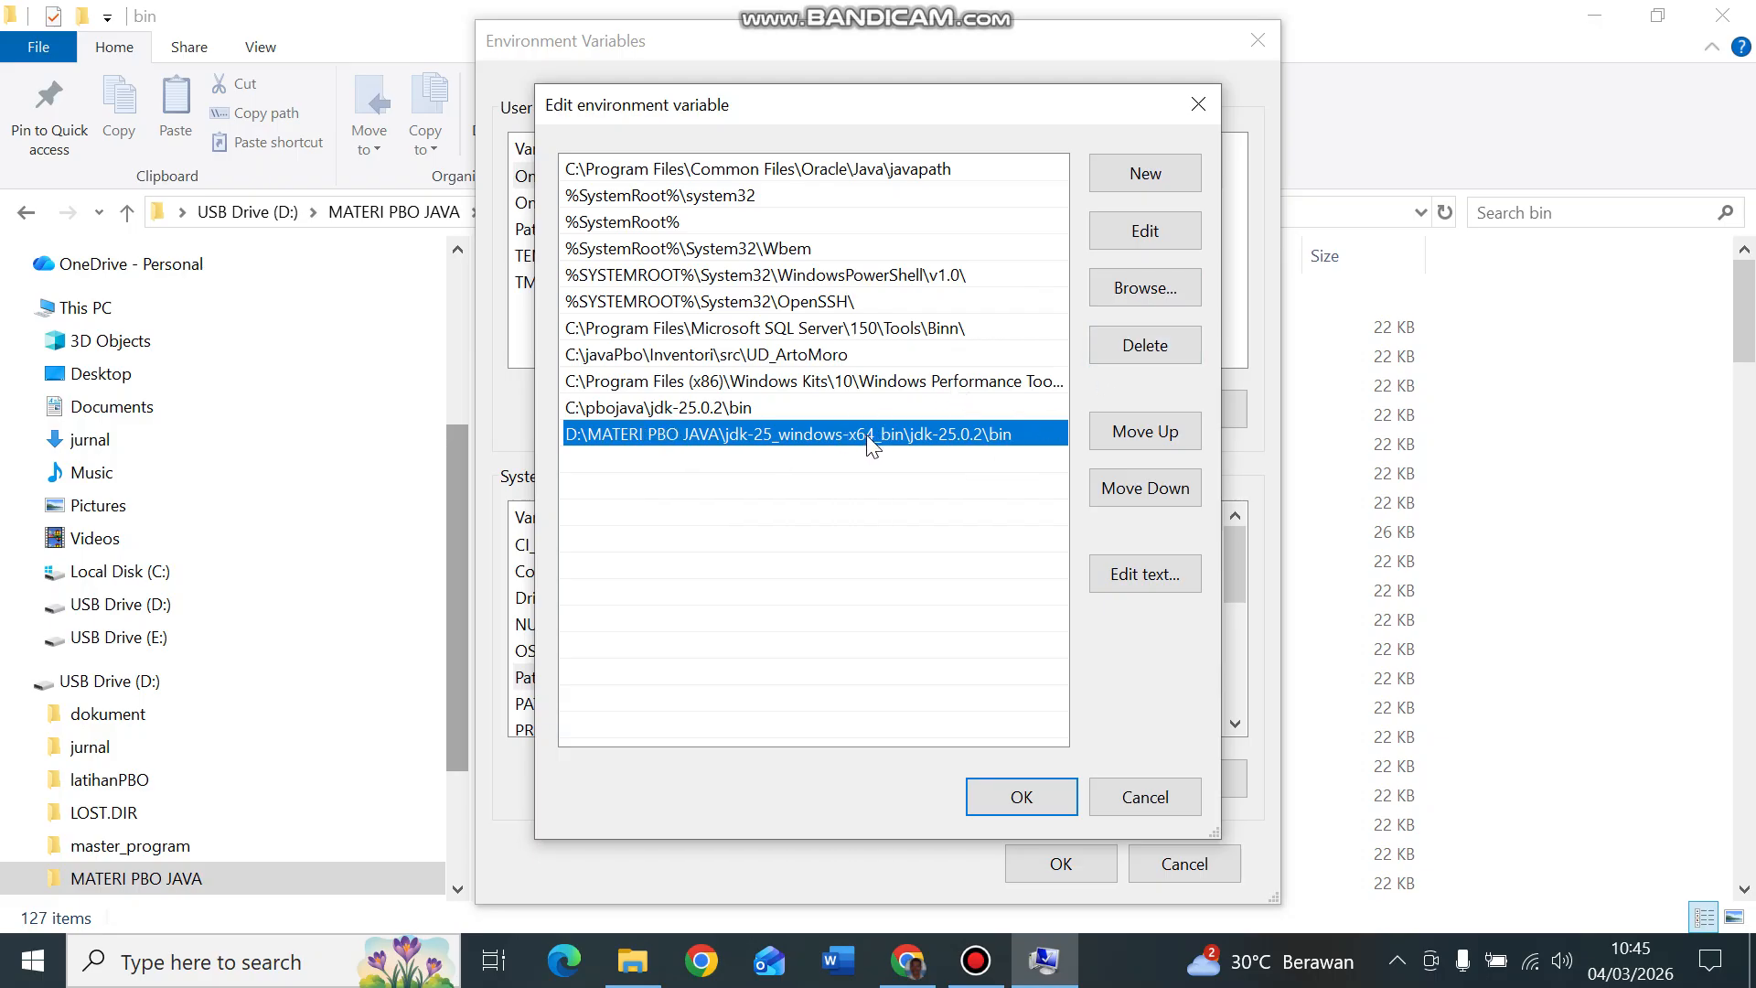
left_click(675, 407)
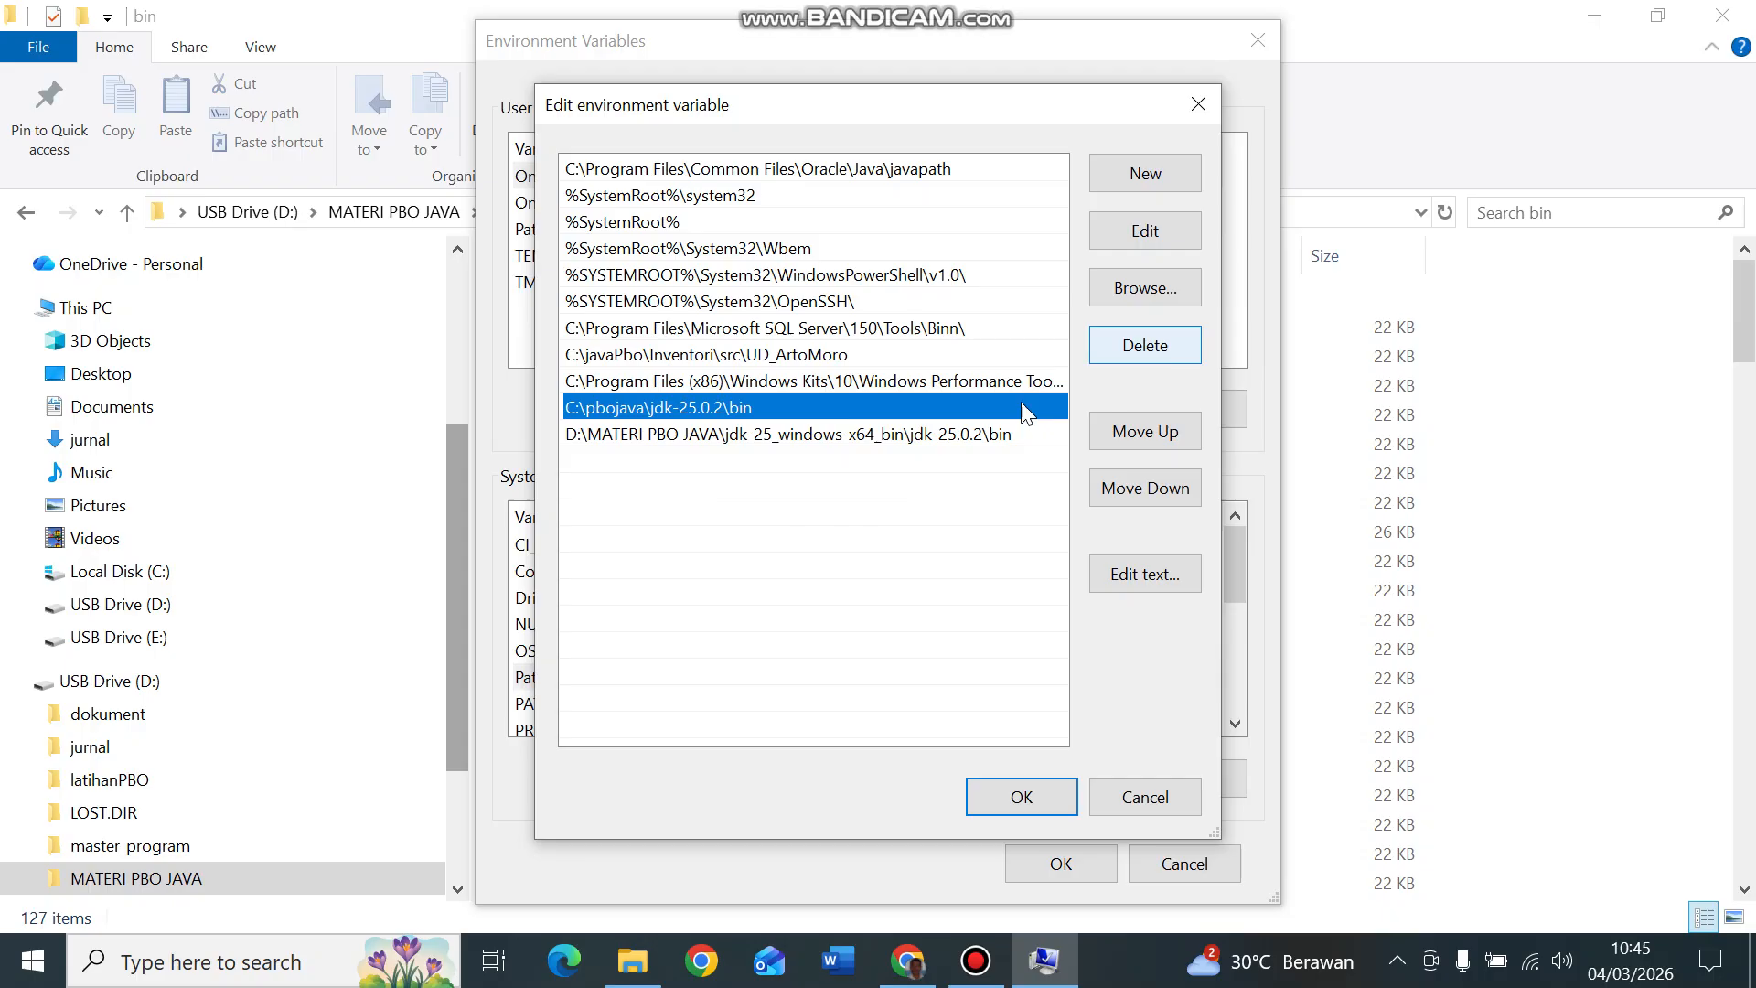
left_click(759, 435)
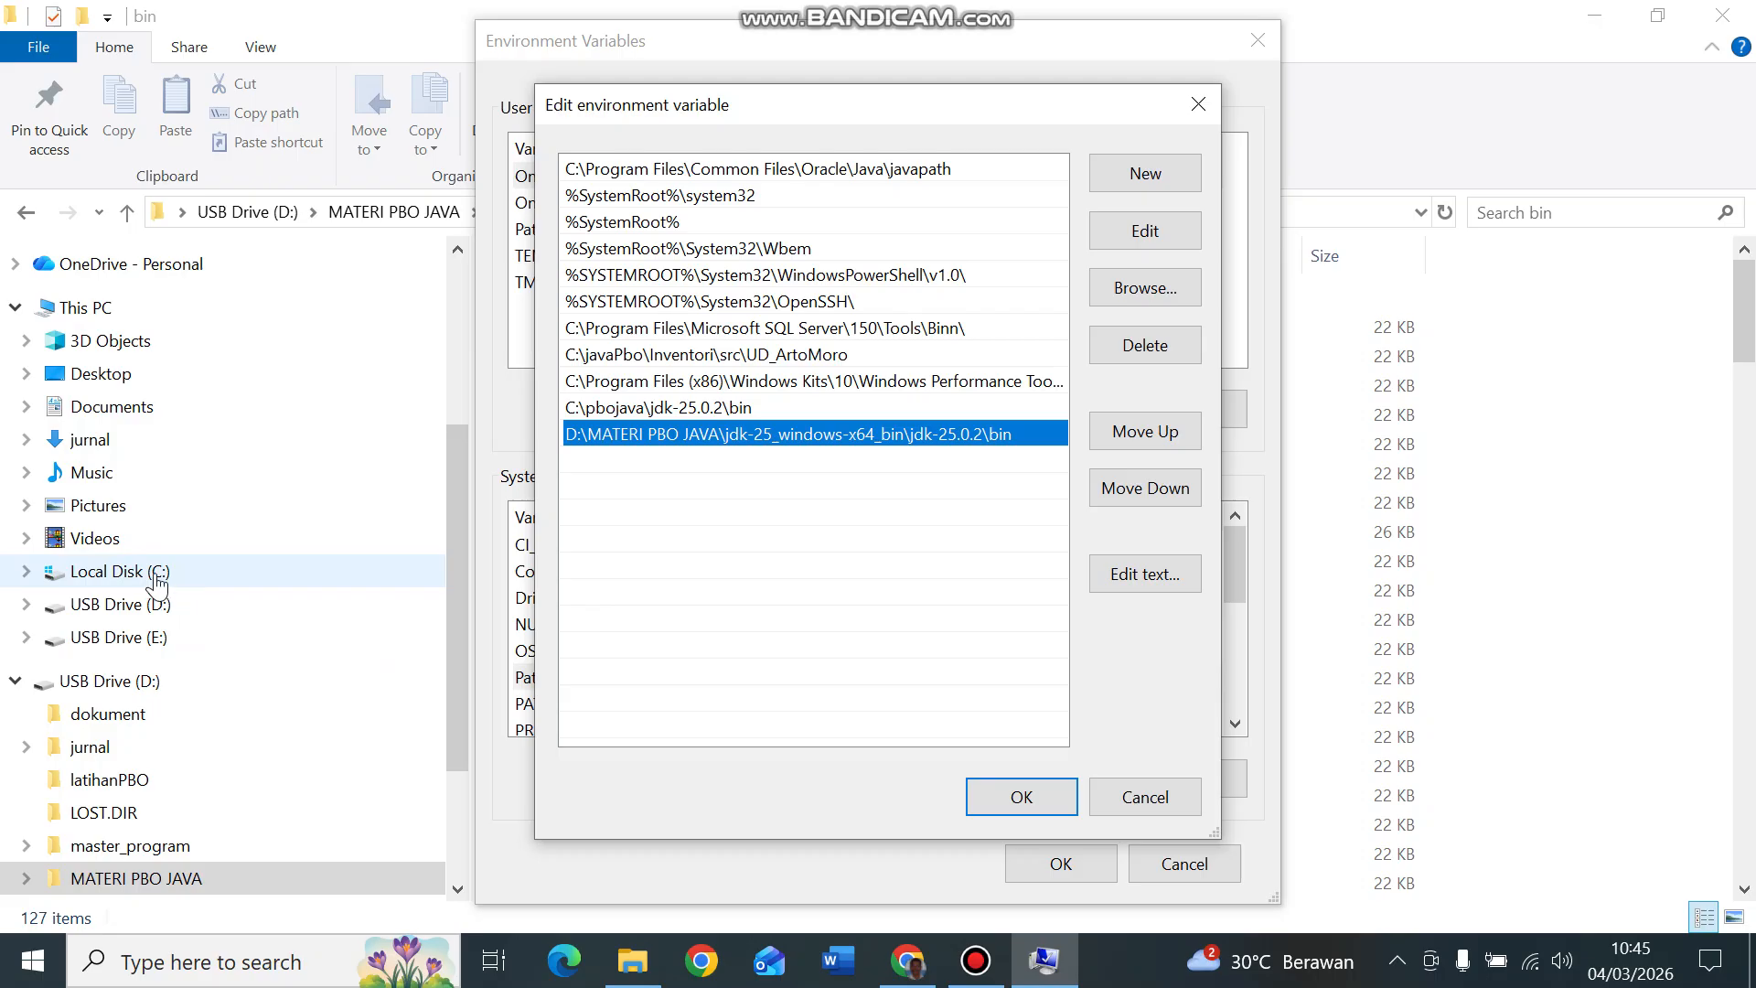
left_click(674, 413)
left_click(677, 428)
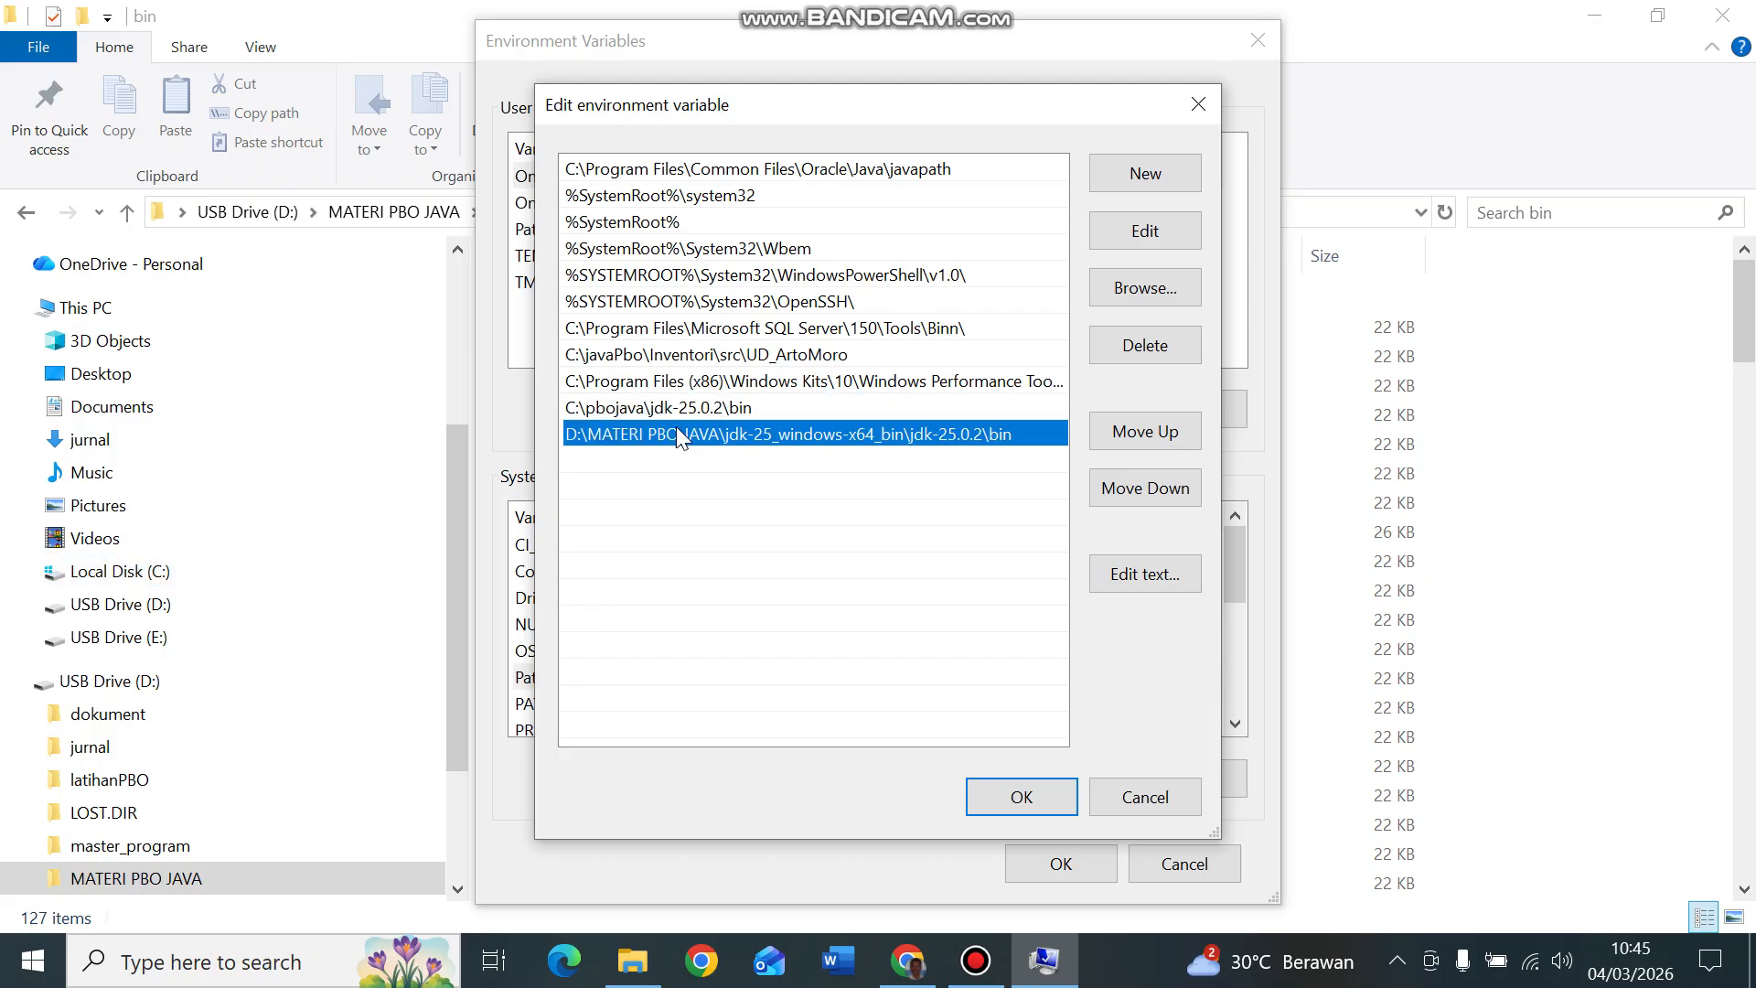
left_click(1147, 349)
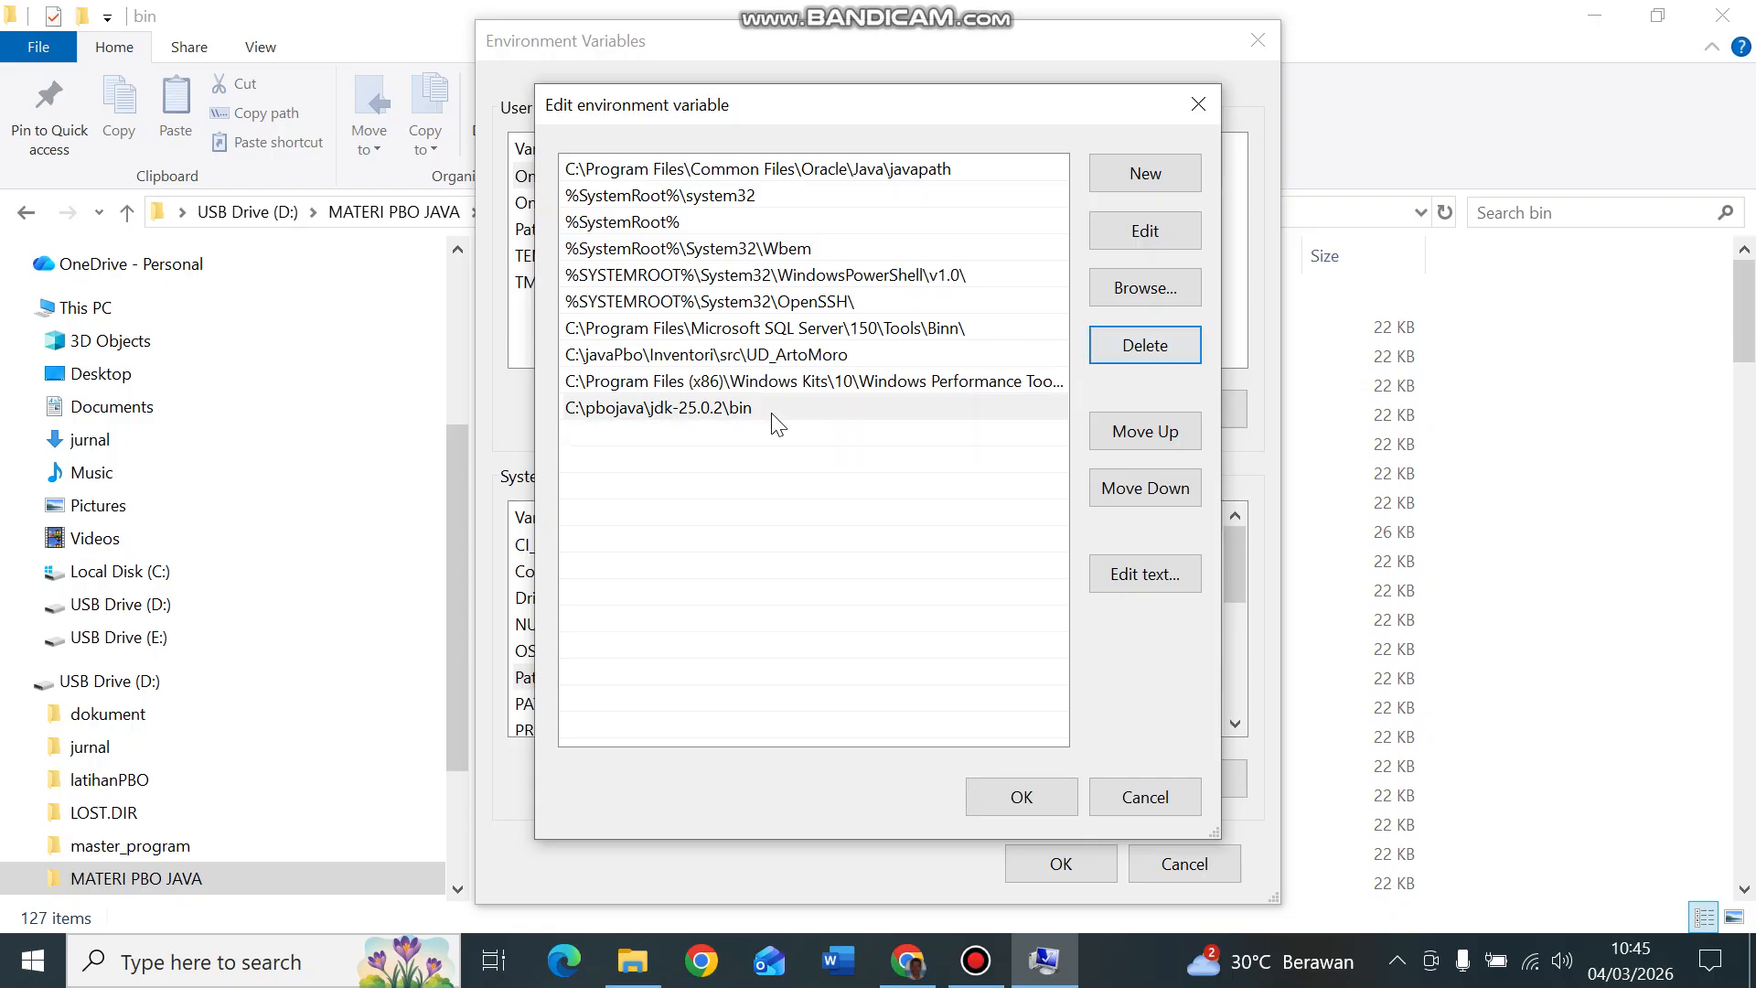
Step: Accept the Path list and close the Environment Variables and system settings dialogs
left_click(1017, 799)
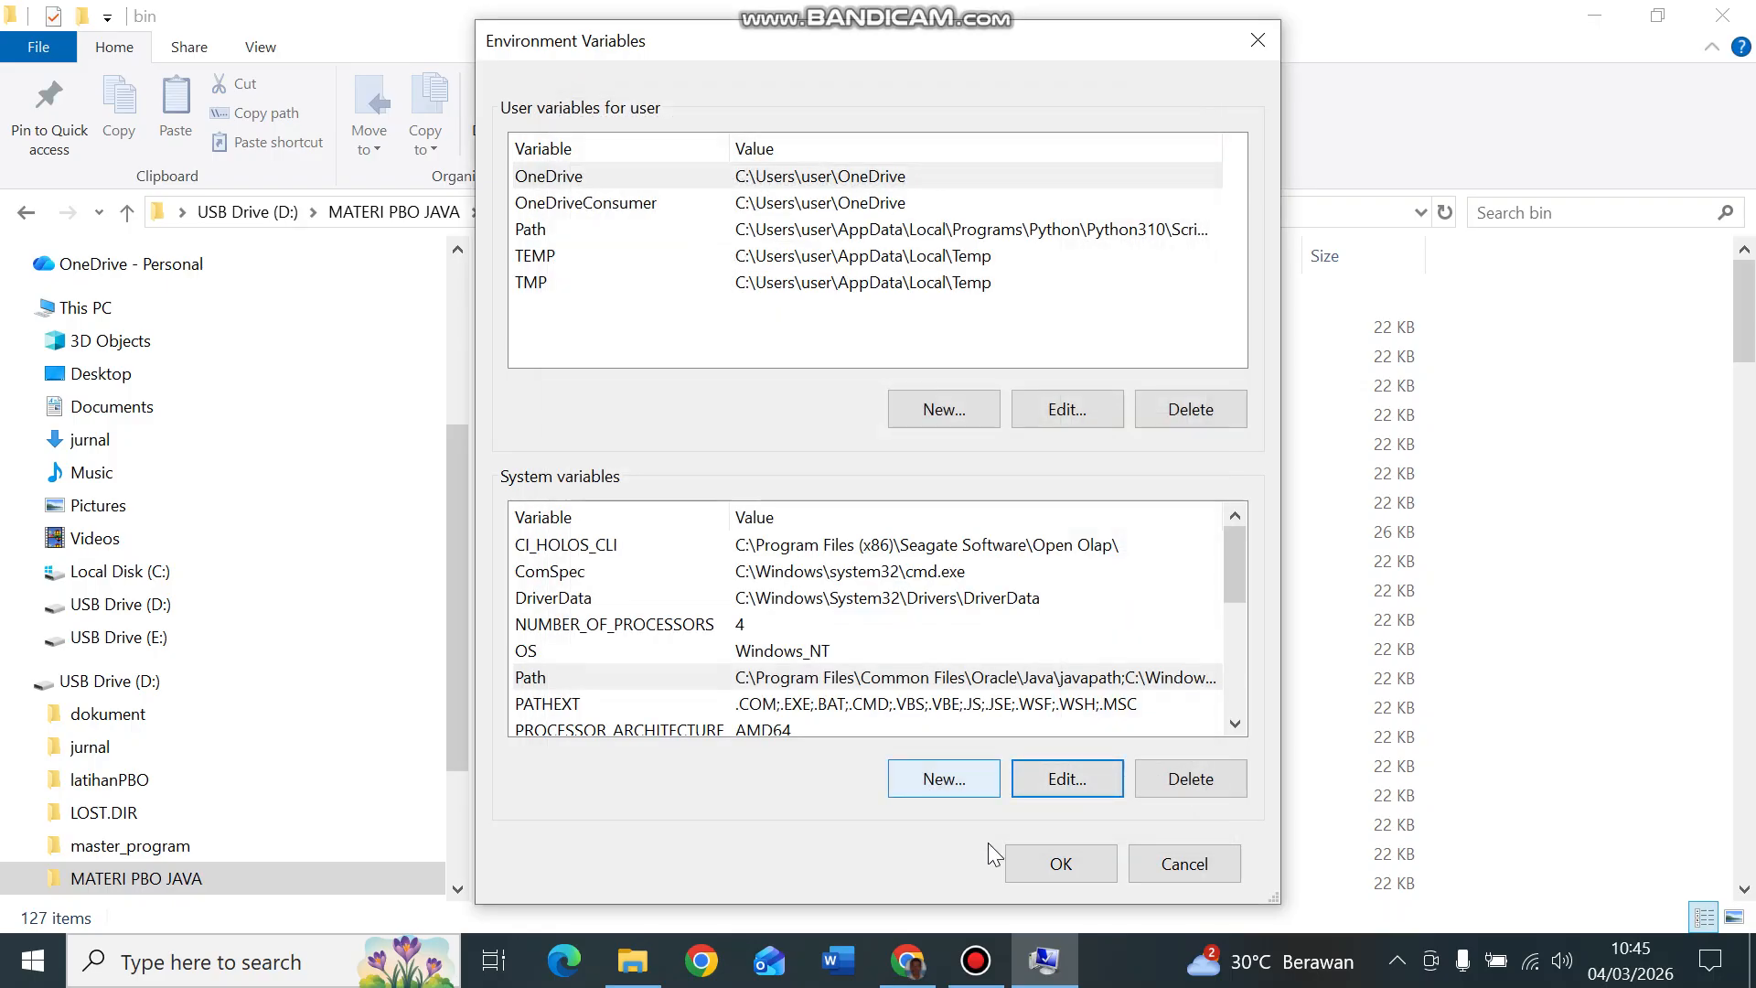
left_click(1052, 866)
left_click(977, 723)
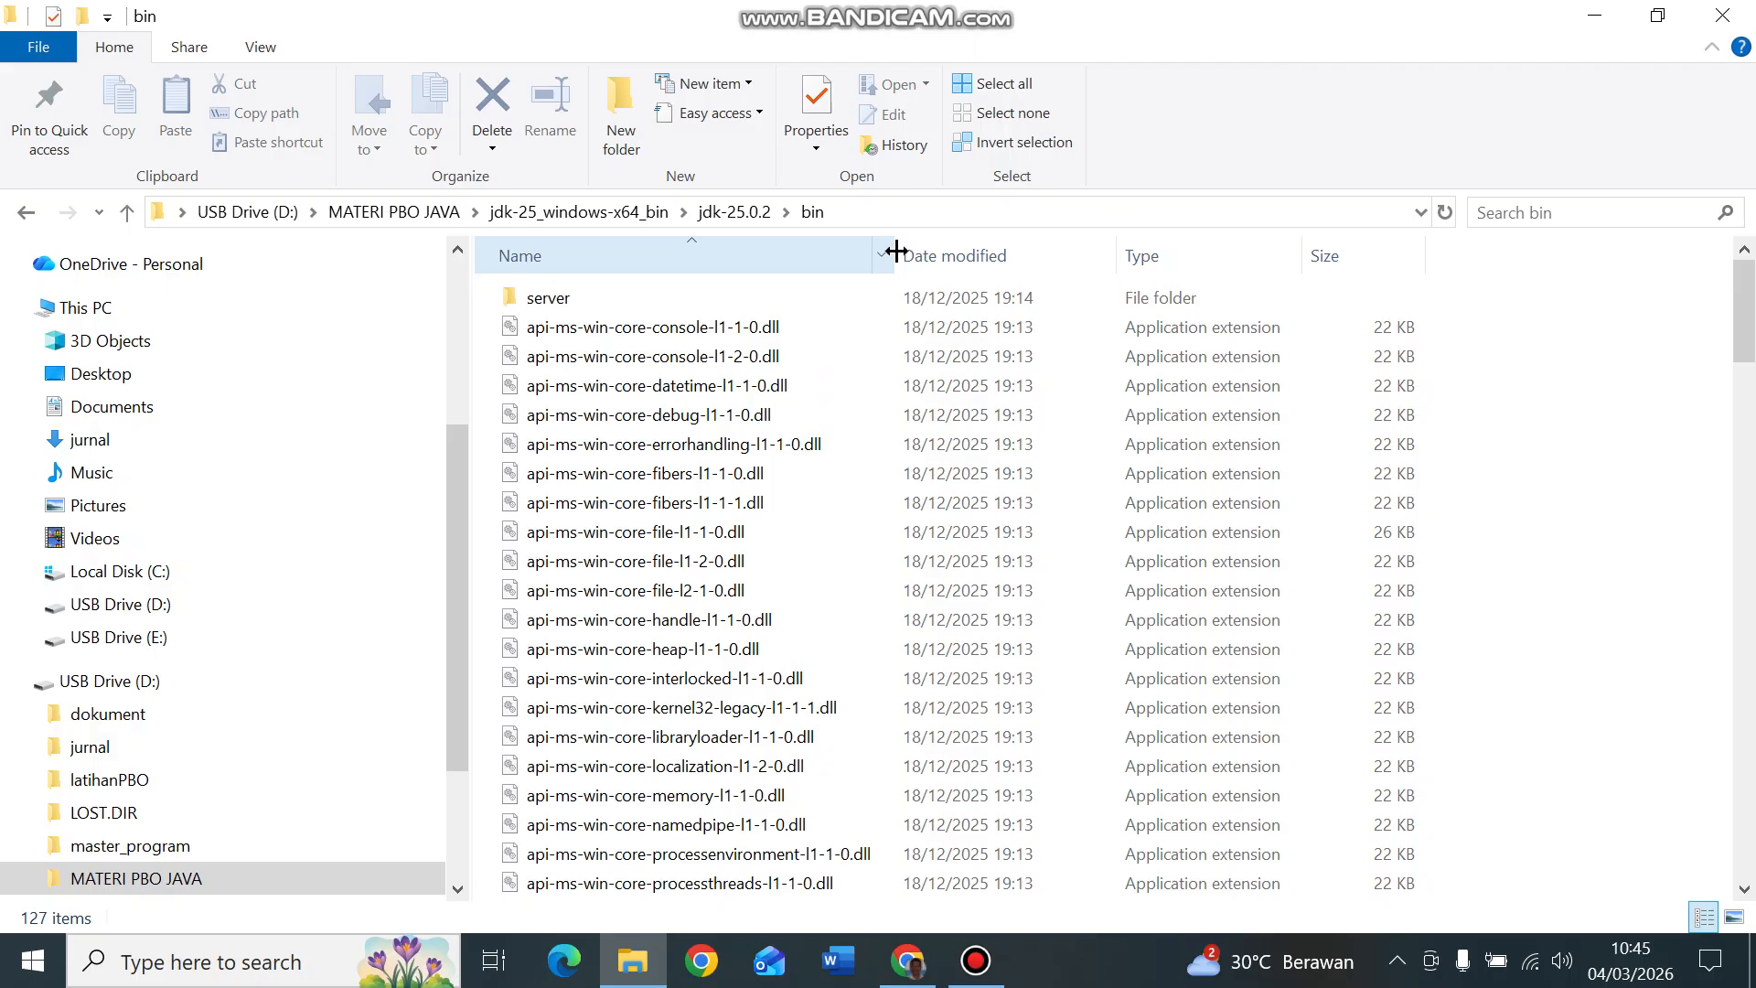
Step: Search Windows for the Command Prompt and open it
left_click(237, 966)
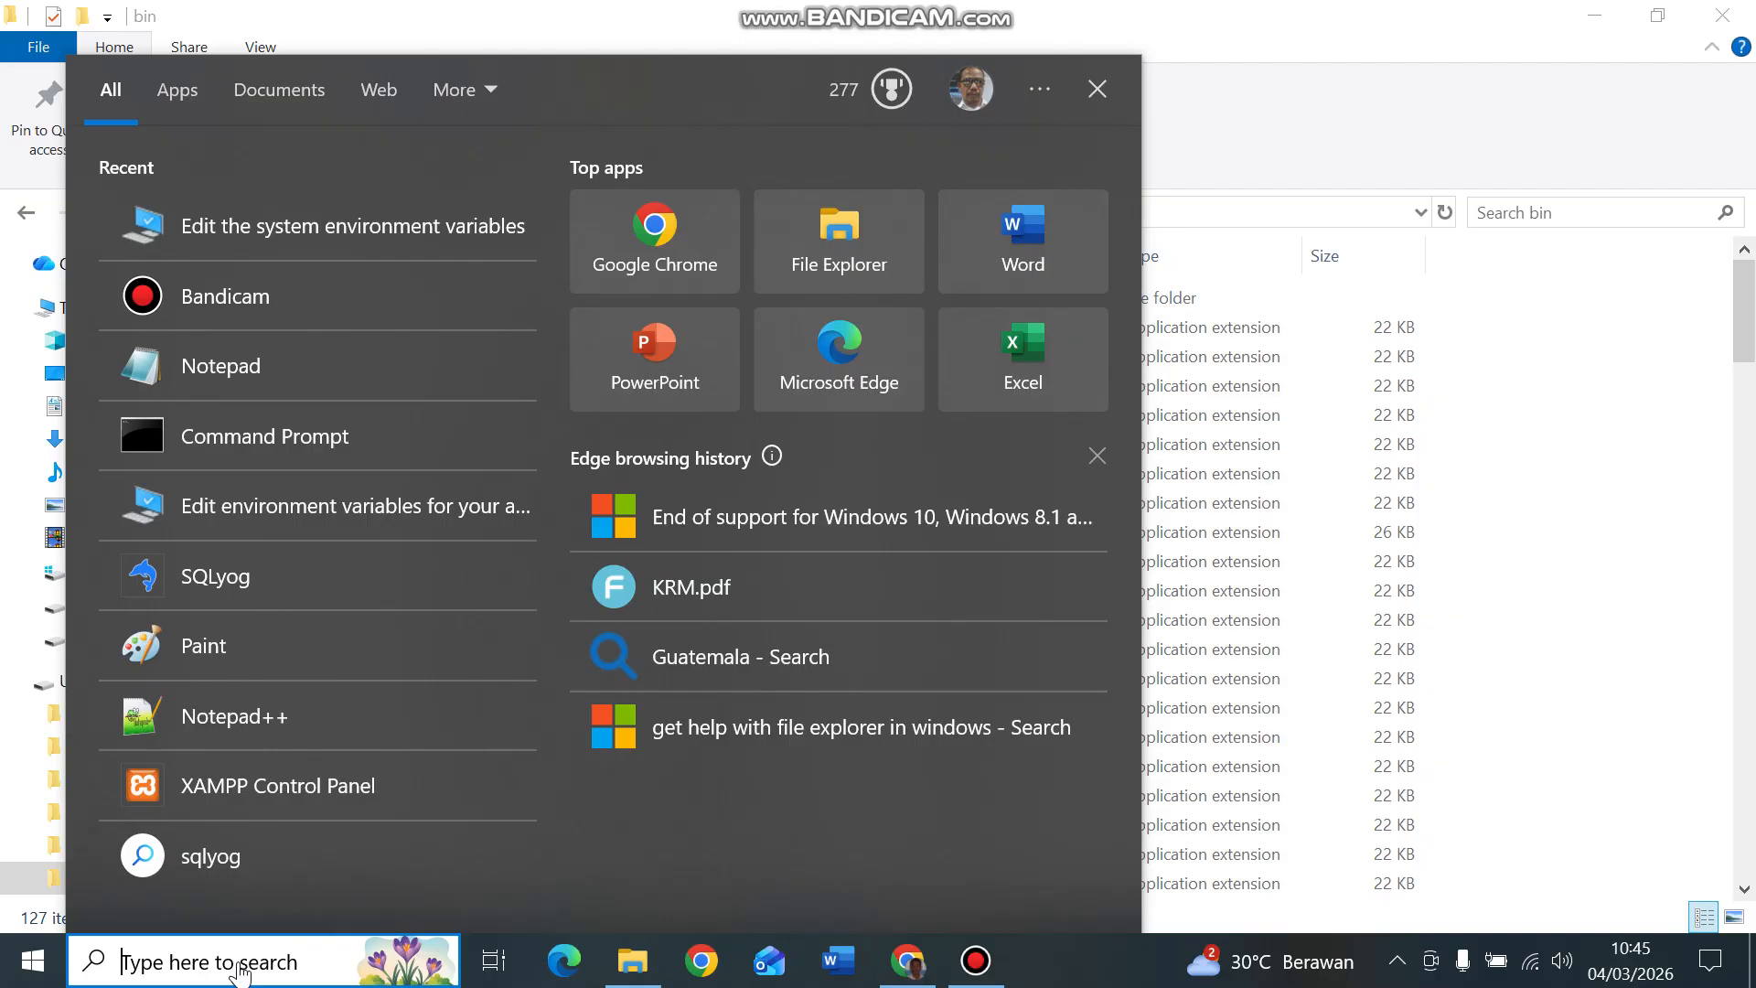
type("c")
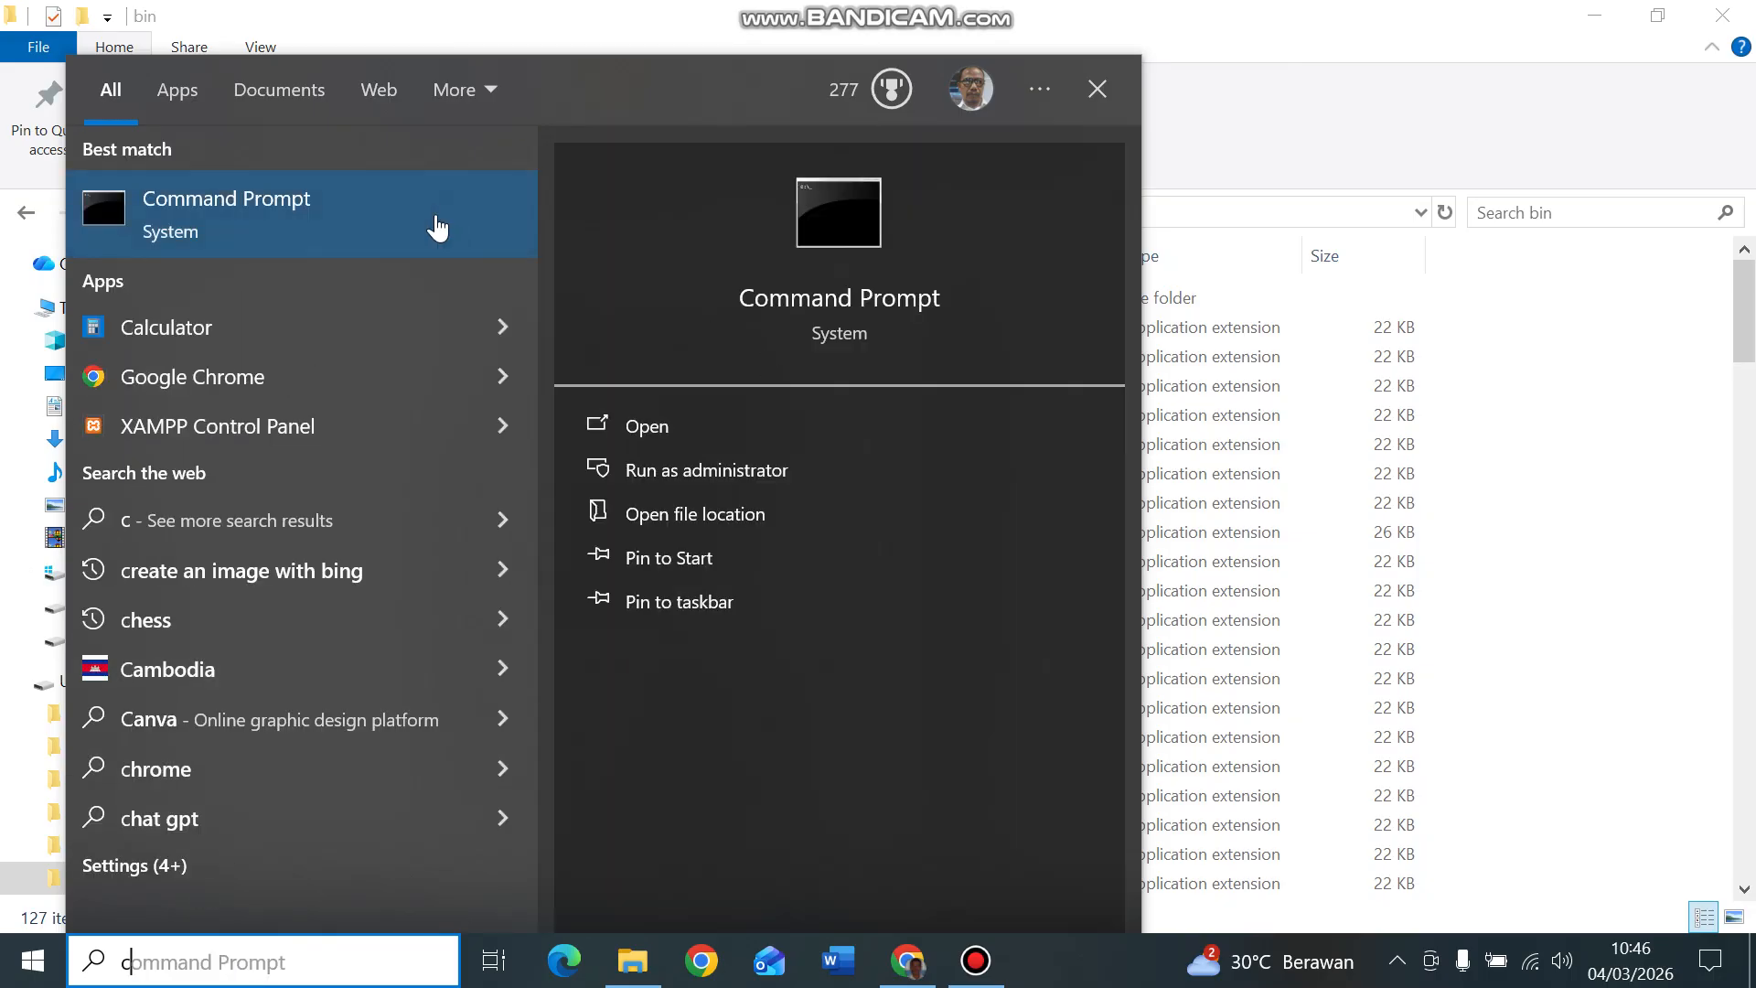
left_click(435, 228)
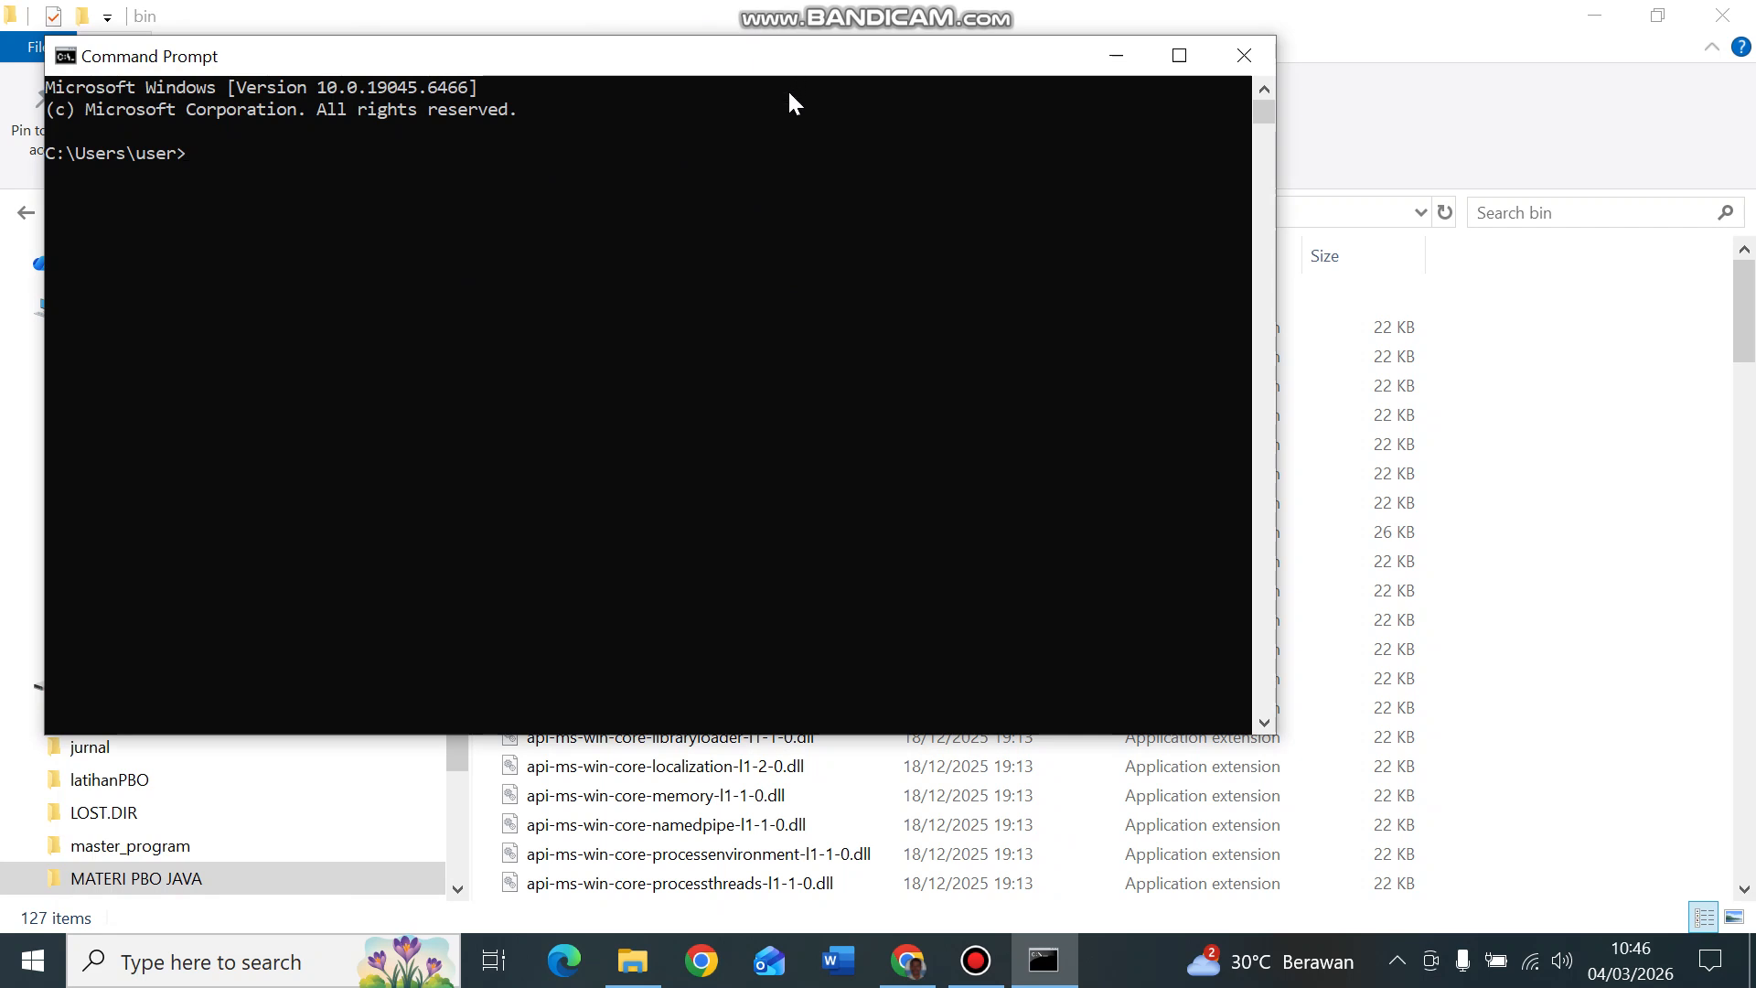
Step: Run the java and javac commands to check that both are available from the Command Prompt
type("java")
key("Return")
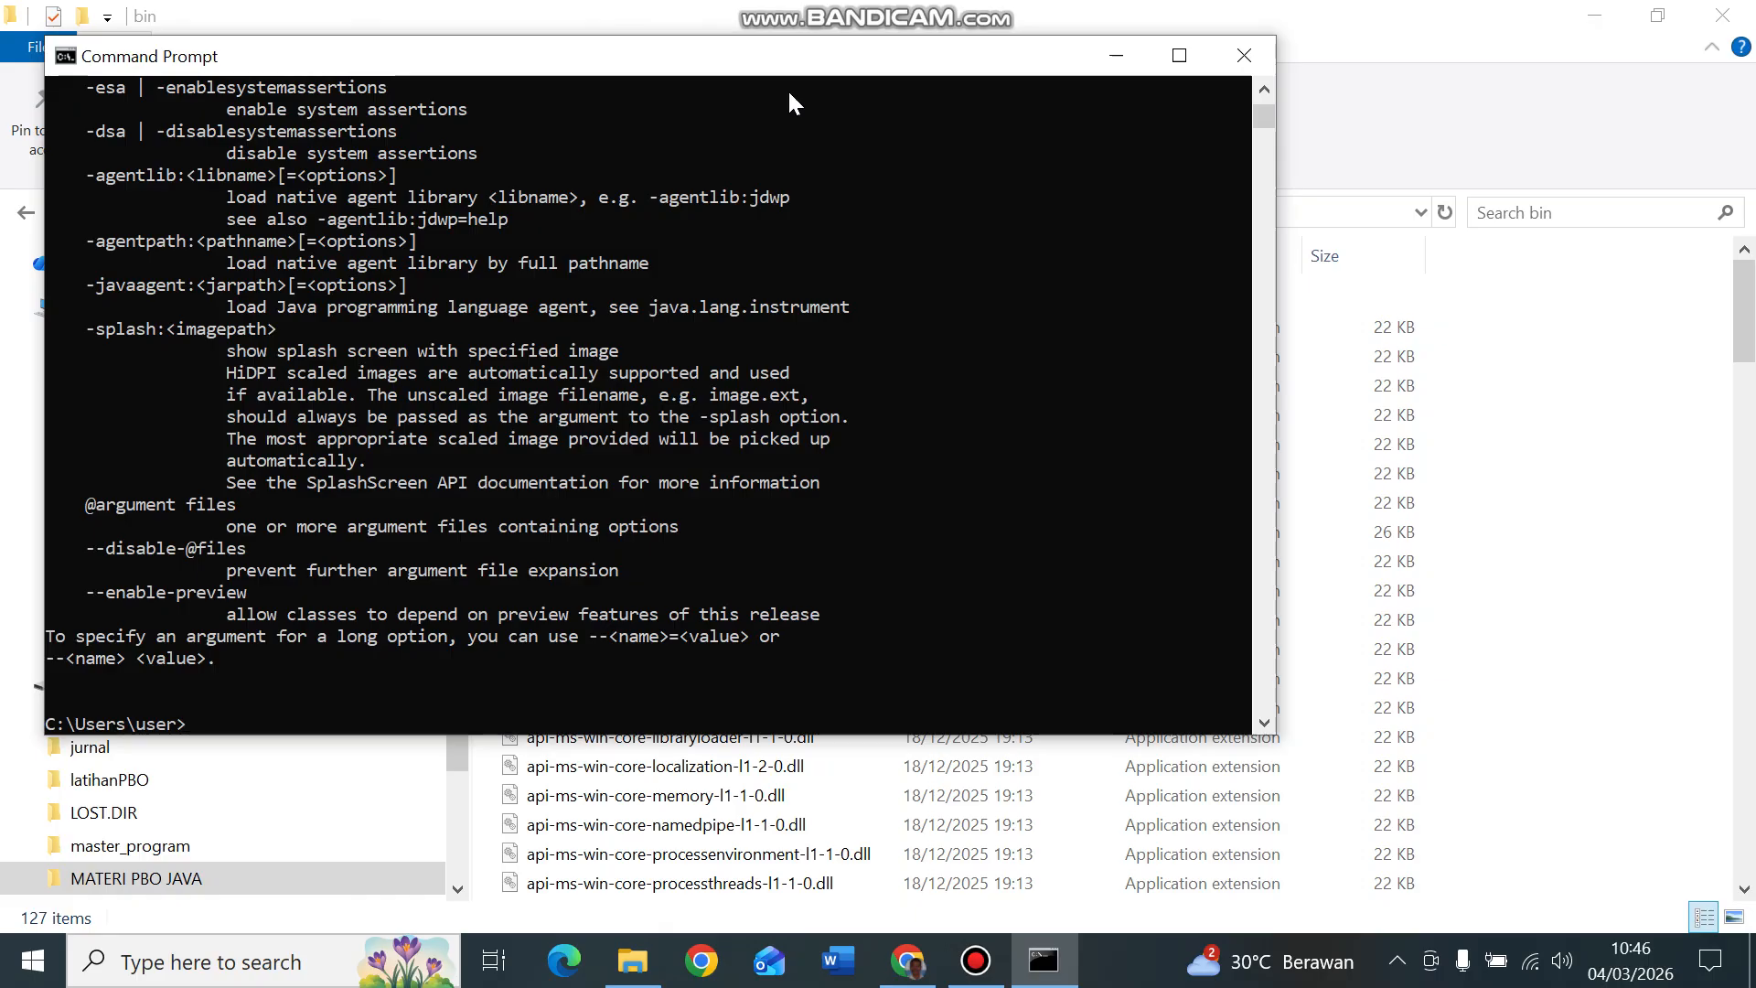
type("javac")
key("Return")
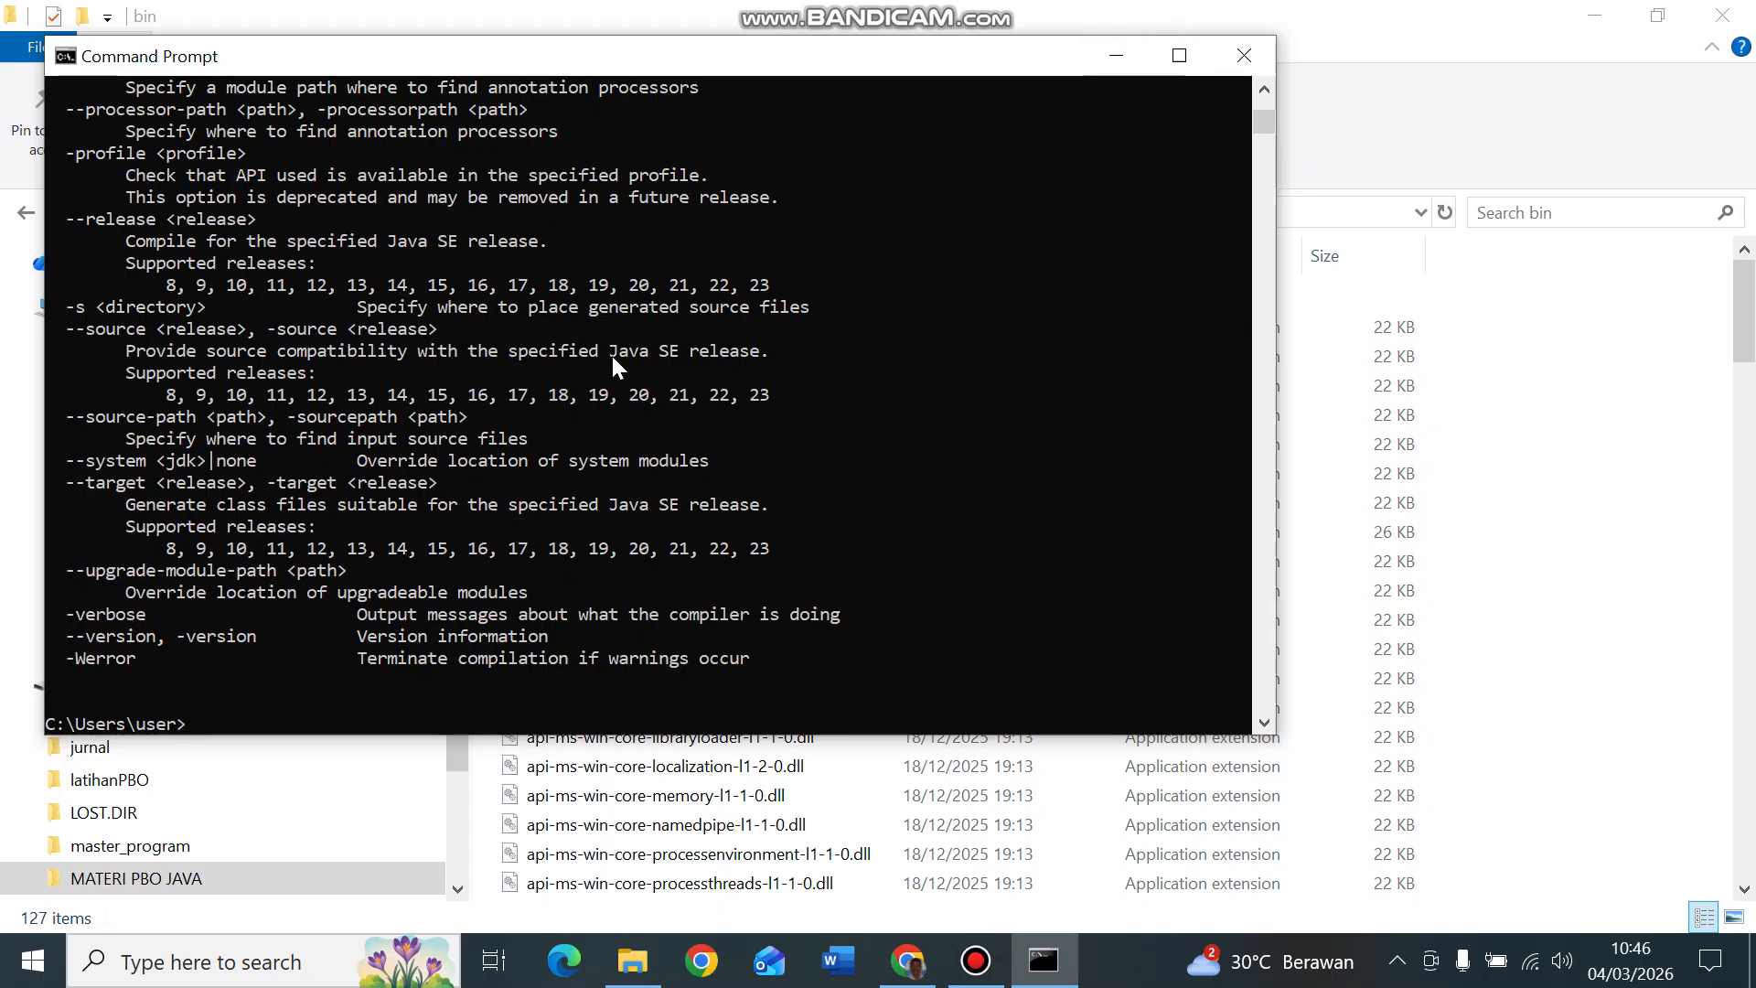
Step: Switch the Command Prompt to drive D: and list only its directories with dir /ad
type("d:")
key("Return")
type("cd")
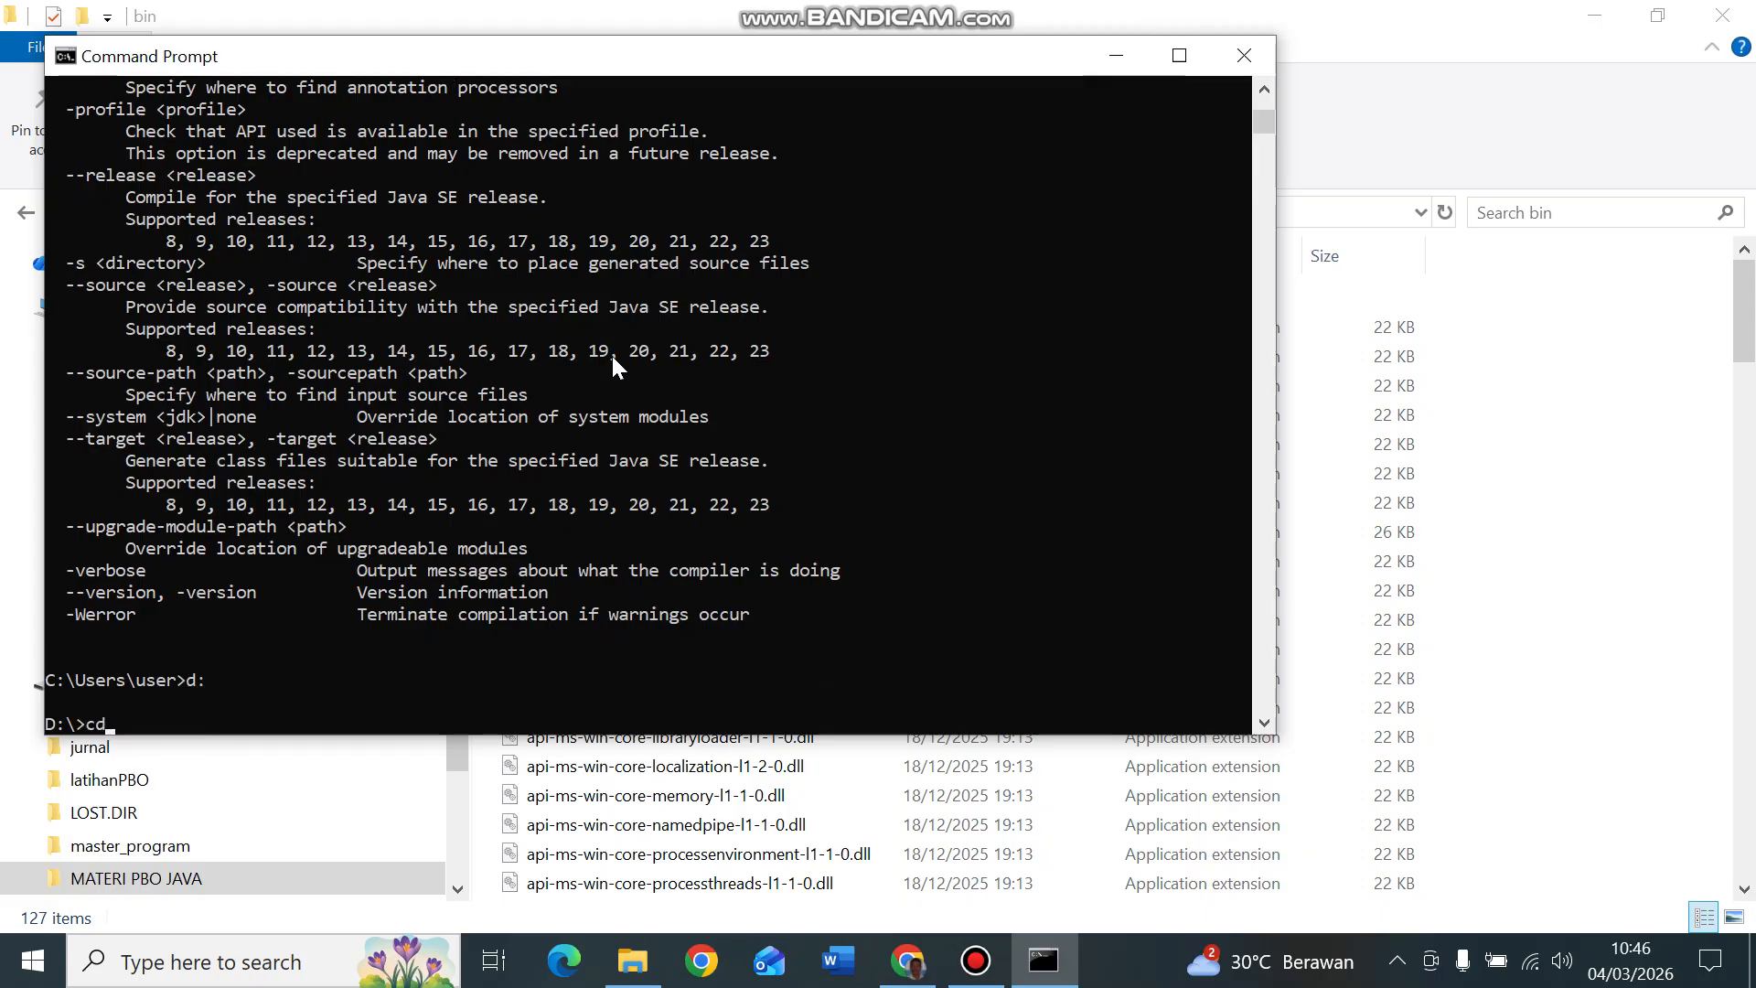
key("BackSpace")
key("BackSpace")
type("dir /ad")
key("Return")
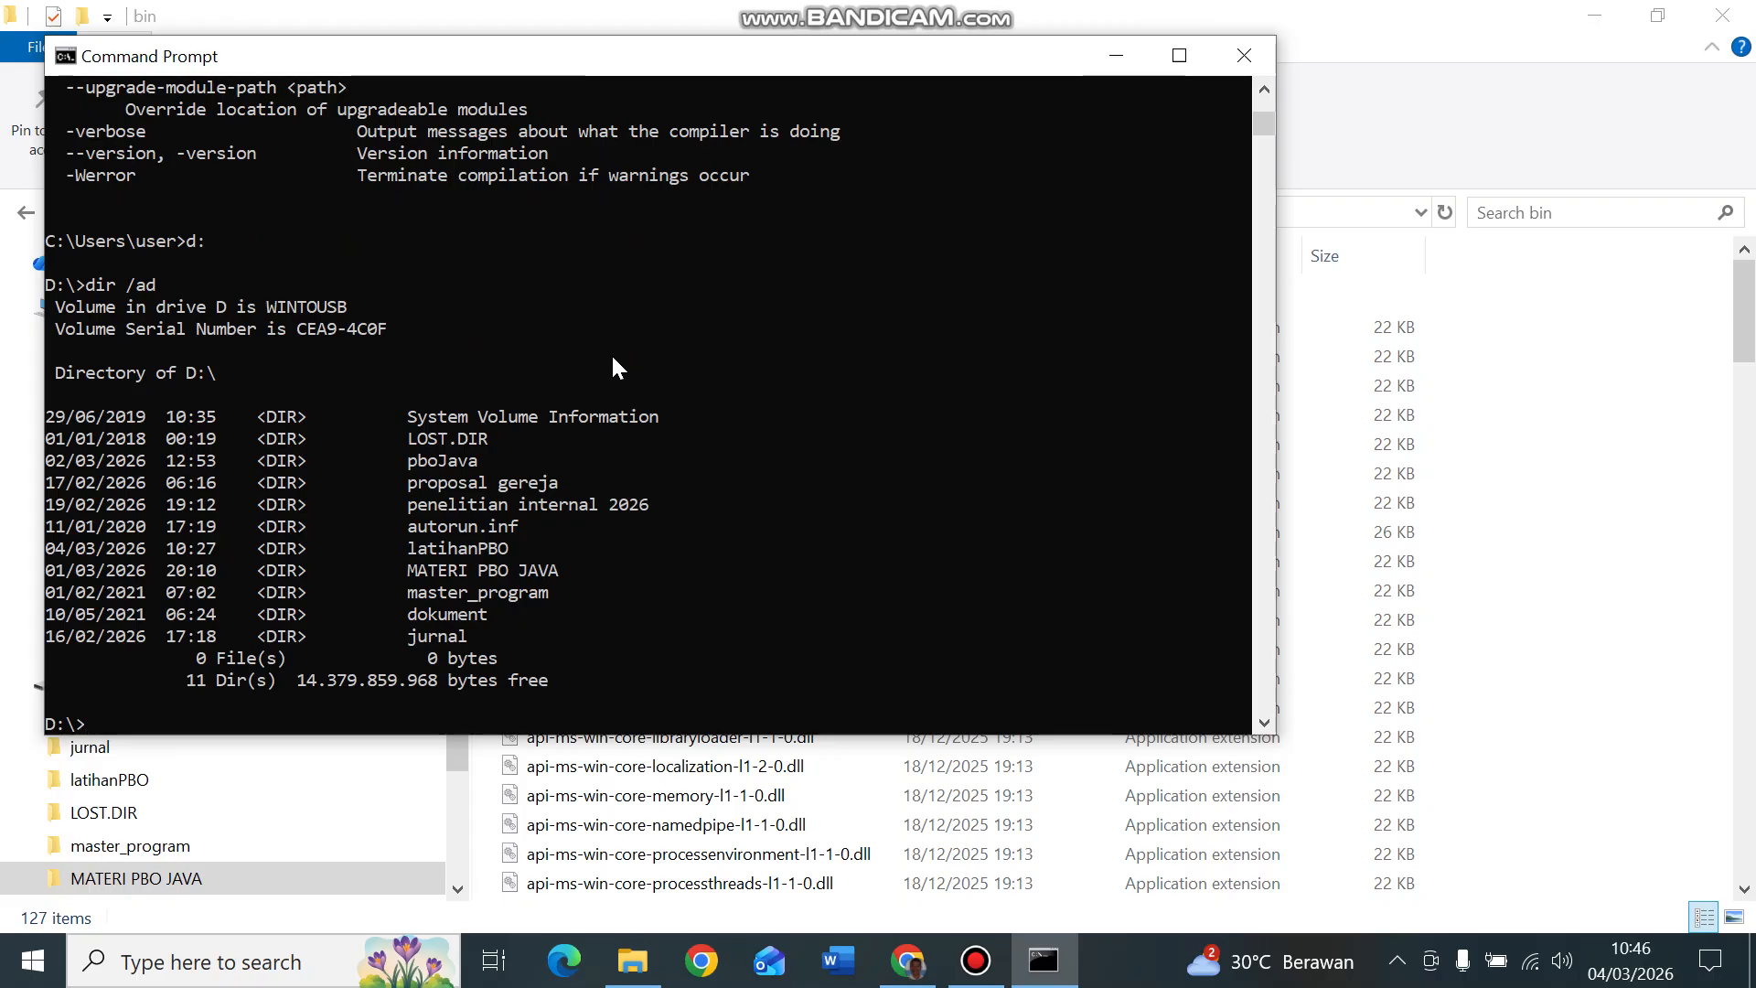
Step: Change into the "MATERI PBO JAVA" directory and list its contents with DIR
type("cd ma")
key("Tab")
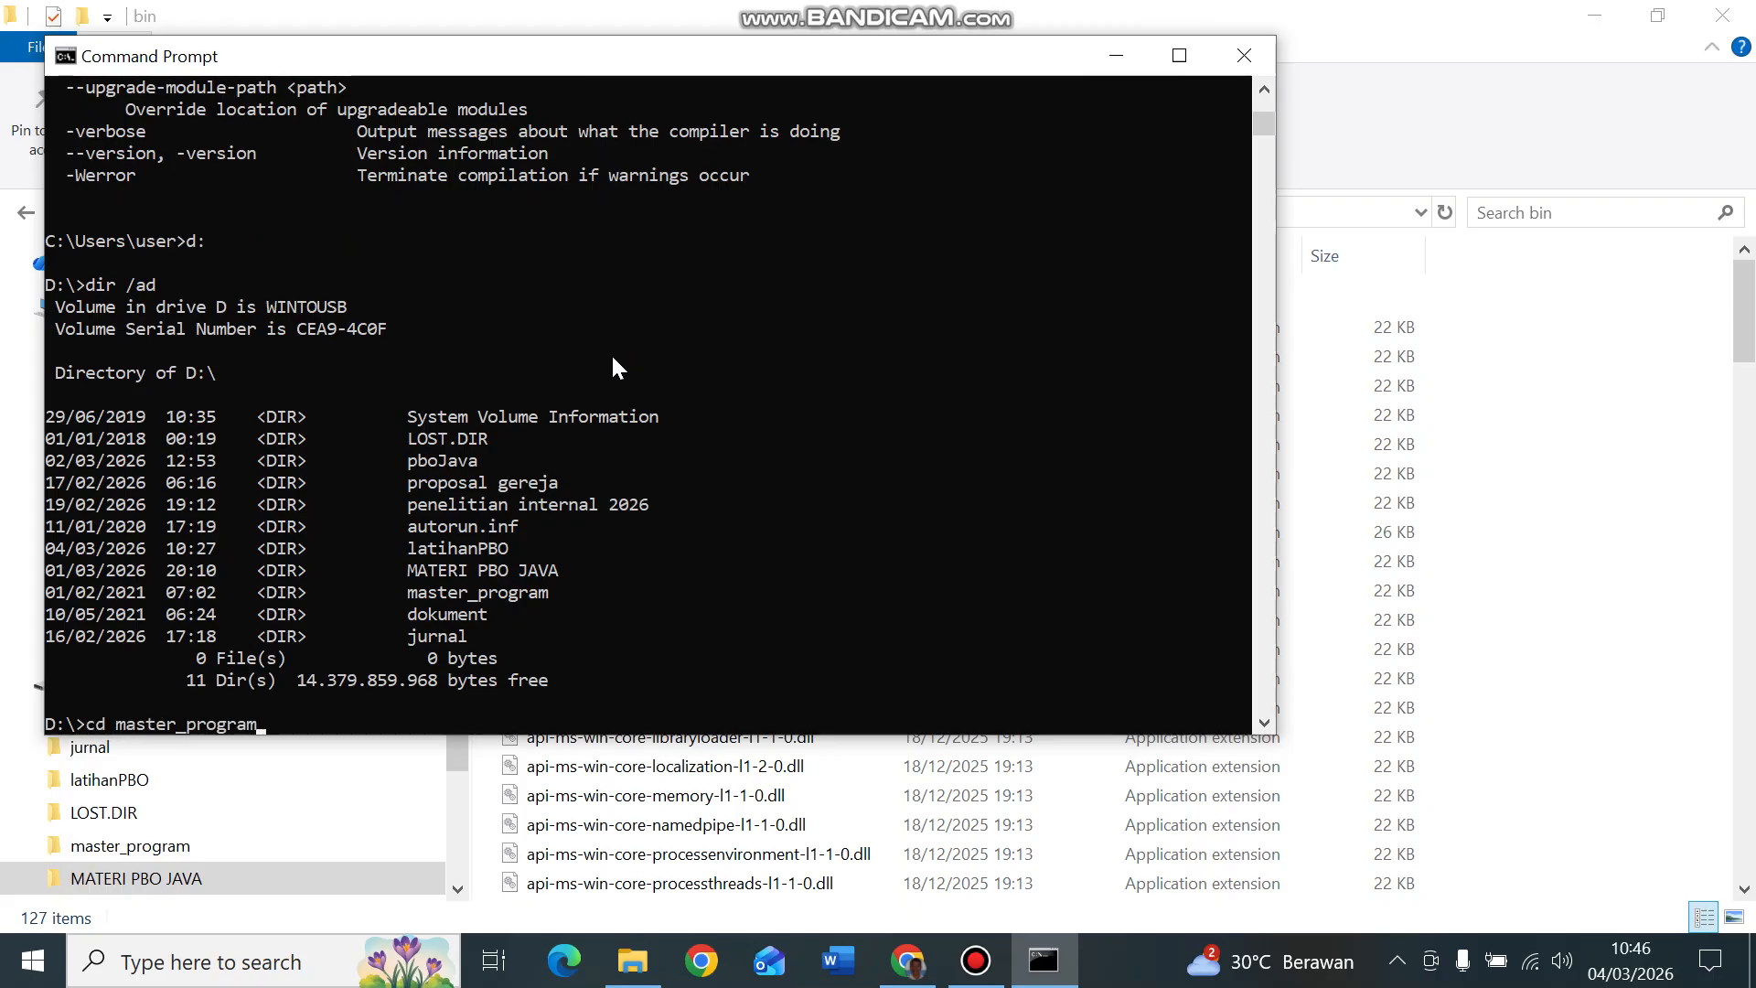
key("BackSpace")
key("BackSpace")
key("BackSpace")
key("BackSpace")
key("BackSpace")
key("BackSpace")
key("BackSpace")
key("BackSpace")
key("BackSpace")
key("BackSpace")
key("BackSpace")
key("BackSpace")
key("BackSpace")
key("BackSpace")
type("MATER")
key("Tab")
key("Return")
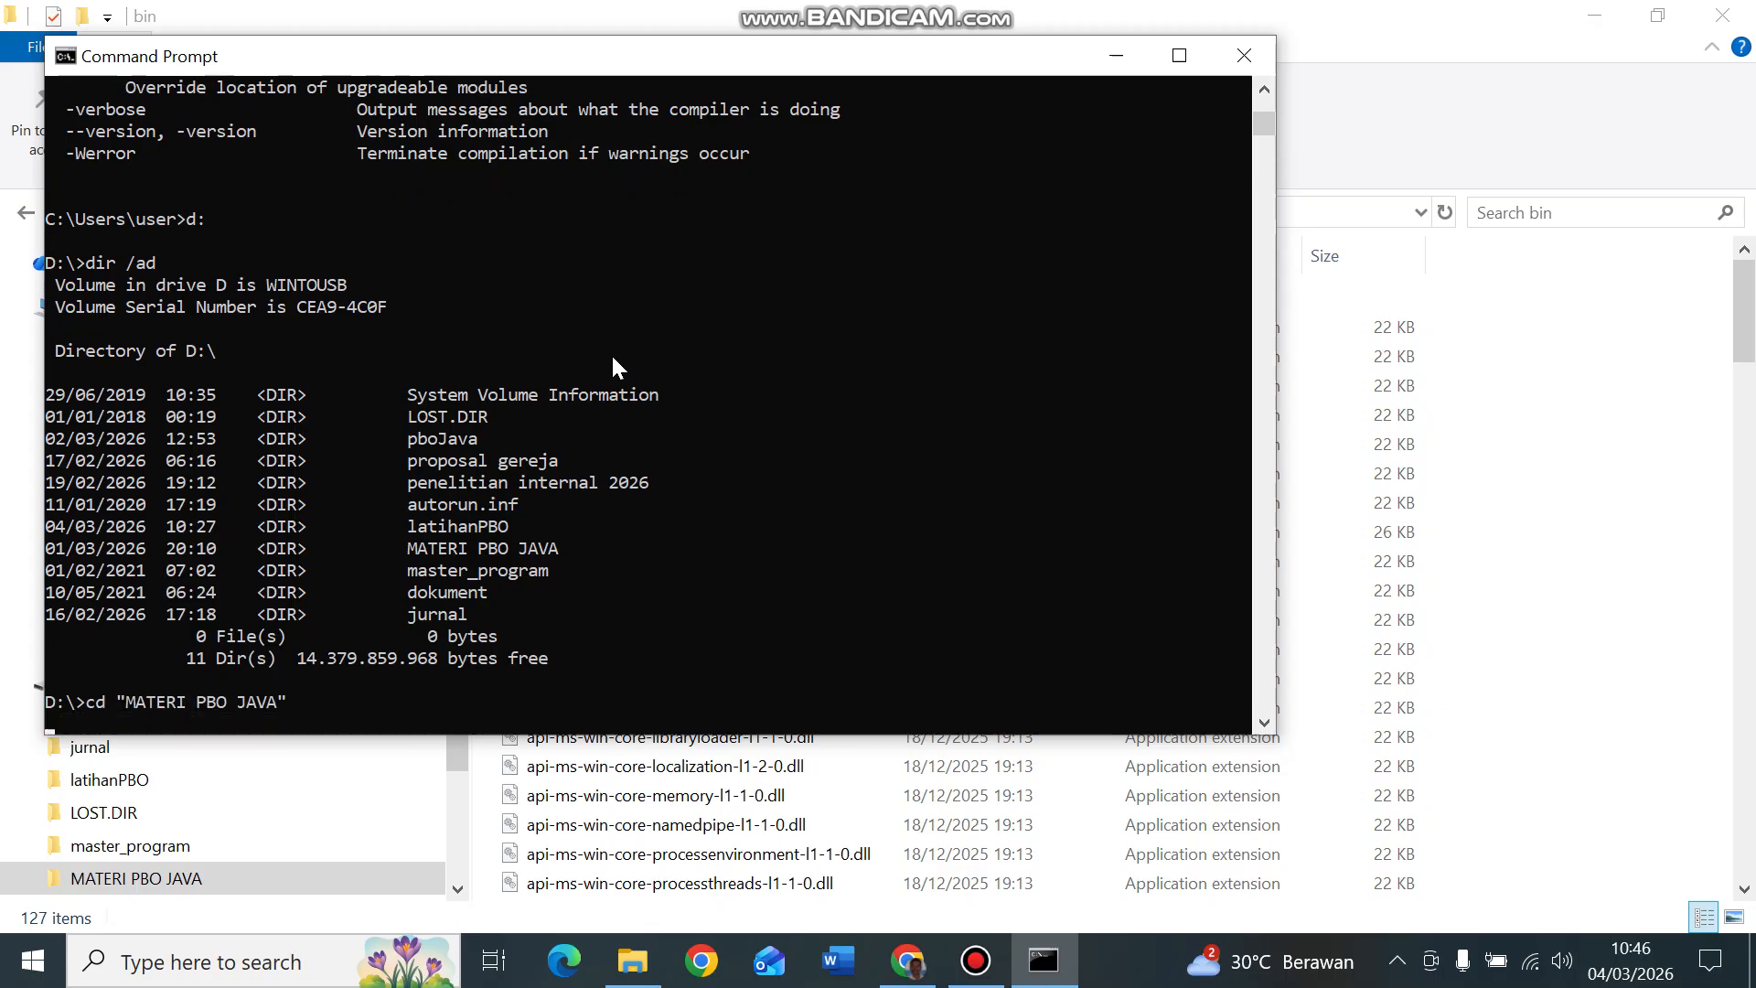
type("DIR")
key("Return")
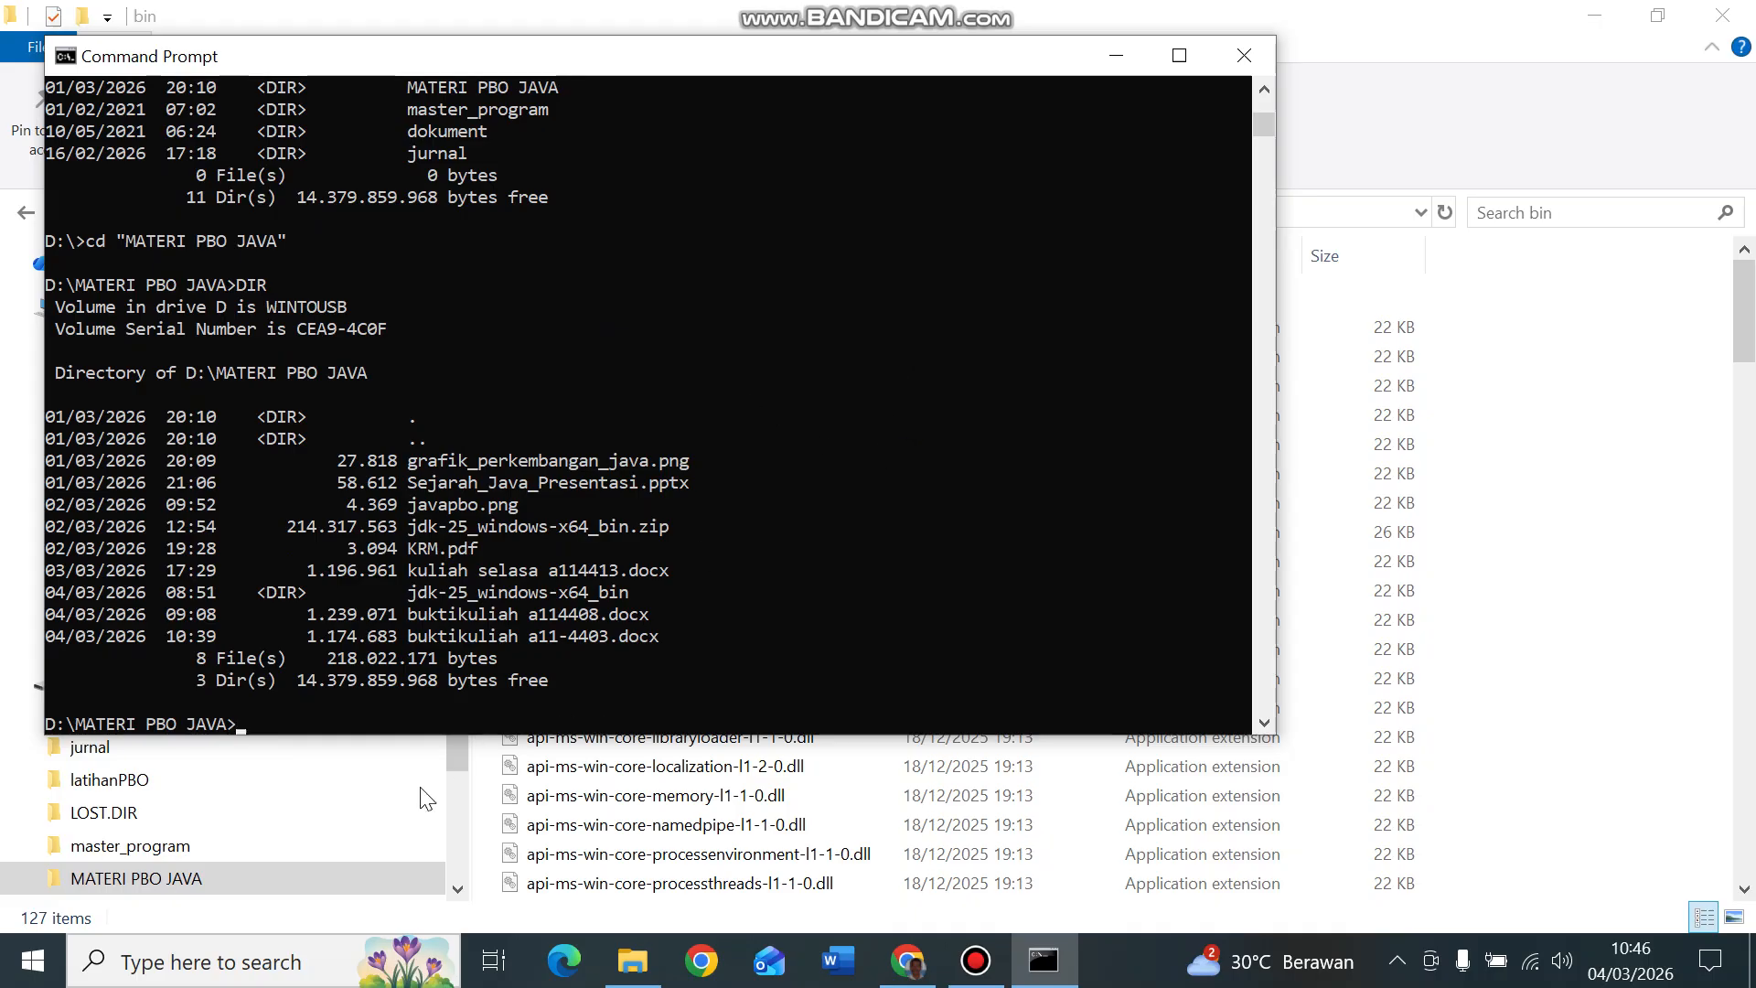
Step: Open a blank Notepad document, move its window higher on the screen and enlarge the text zoom to 230%
left_click(220, 971)
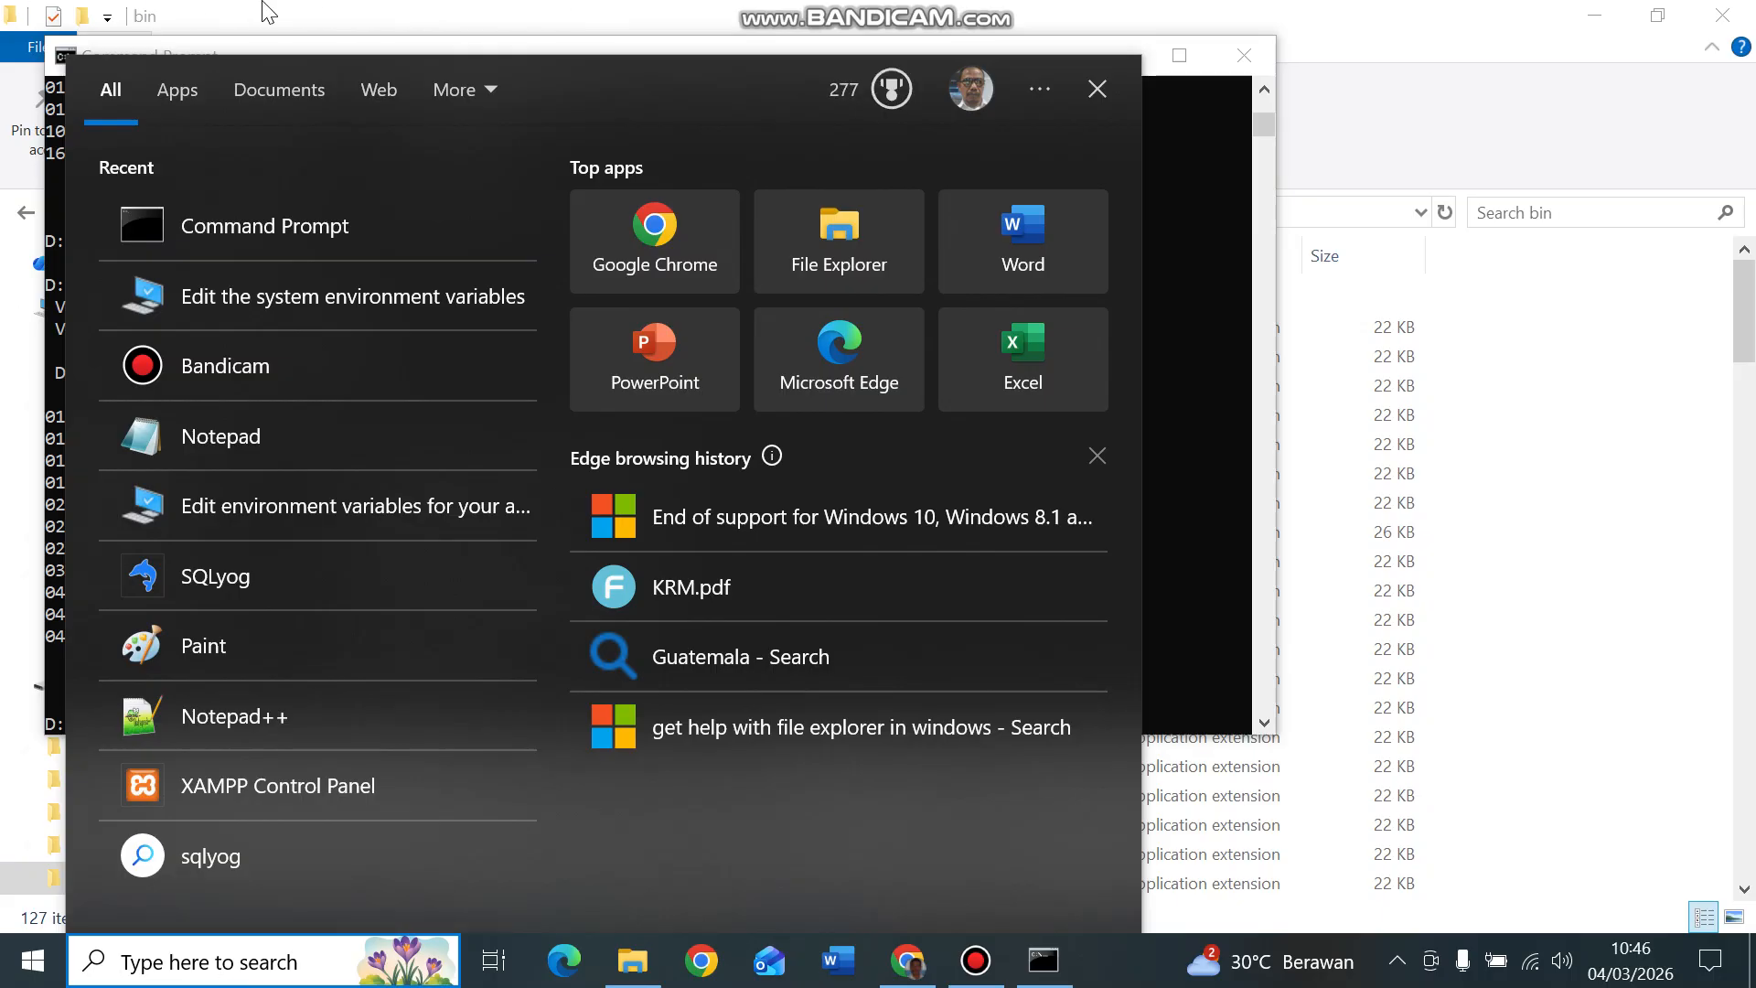
left_click(293, 455)
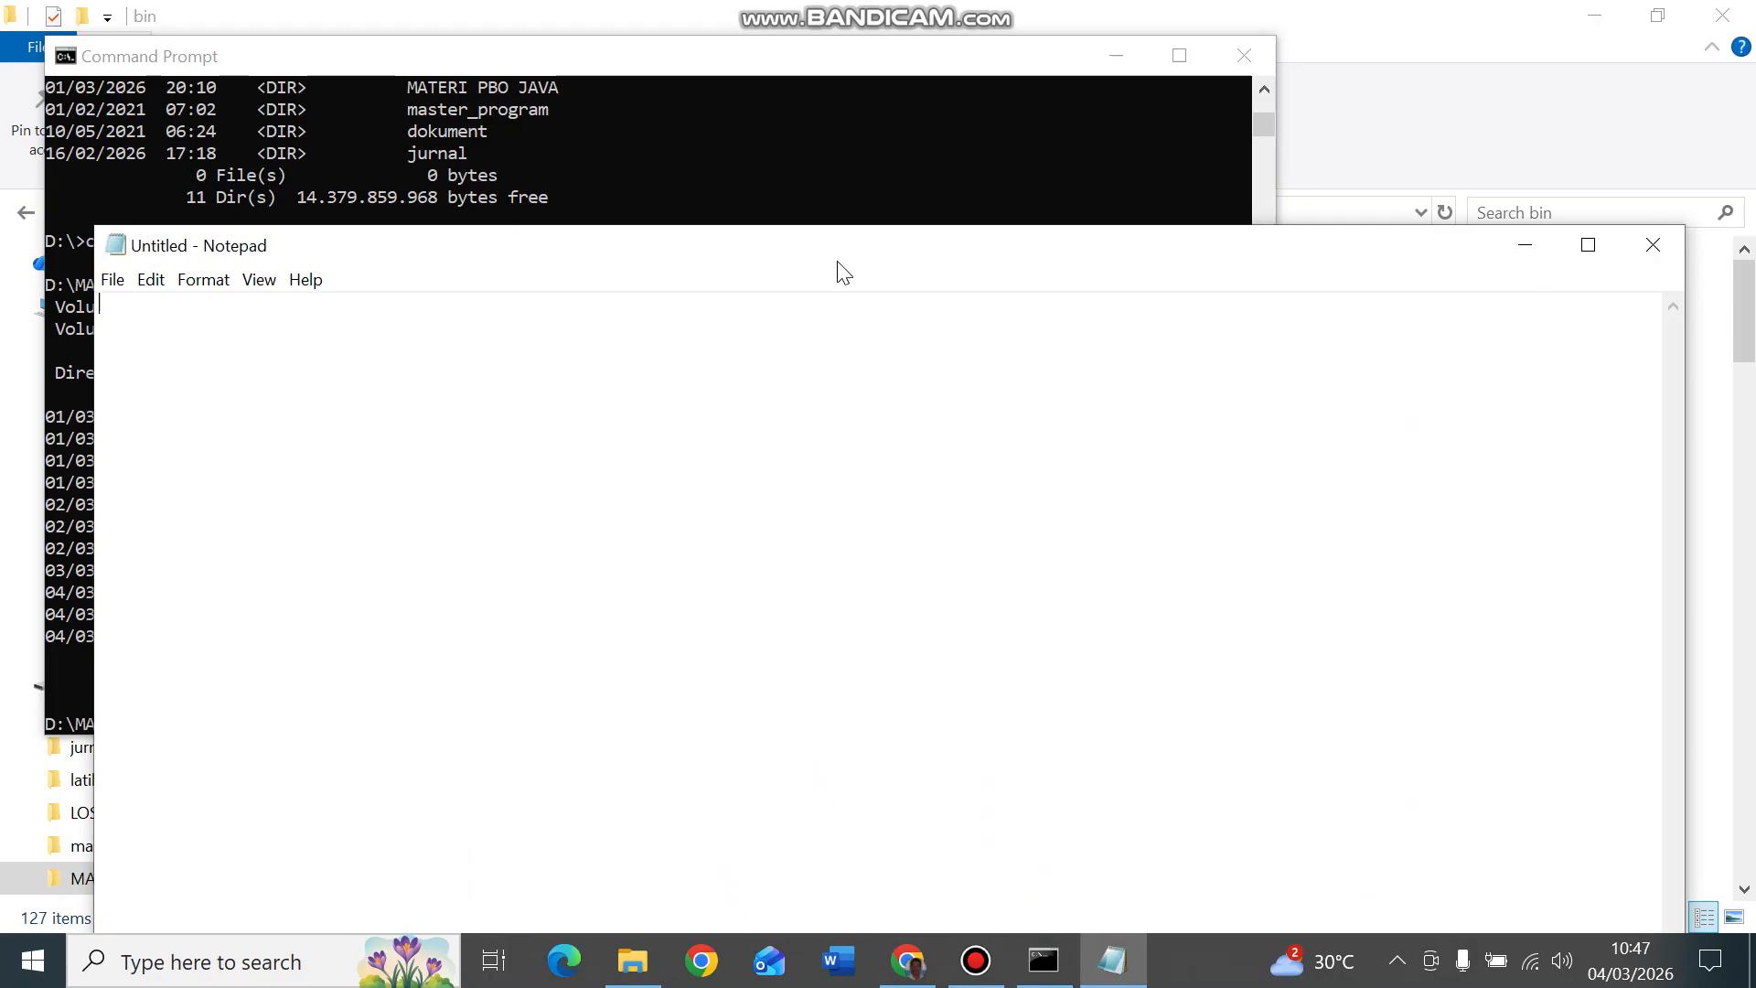
left_click_drag(844, 272, 835, 106)
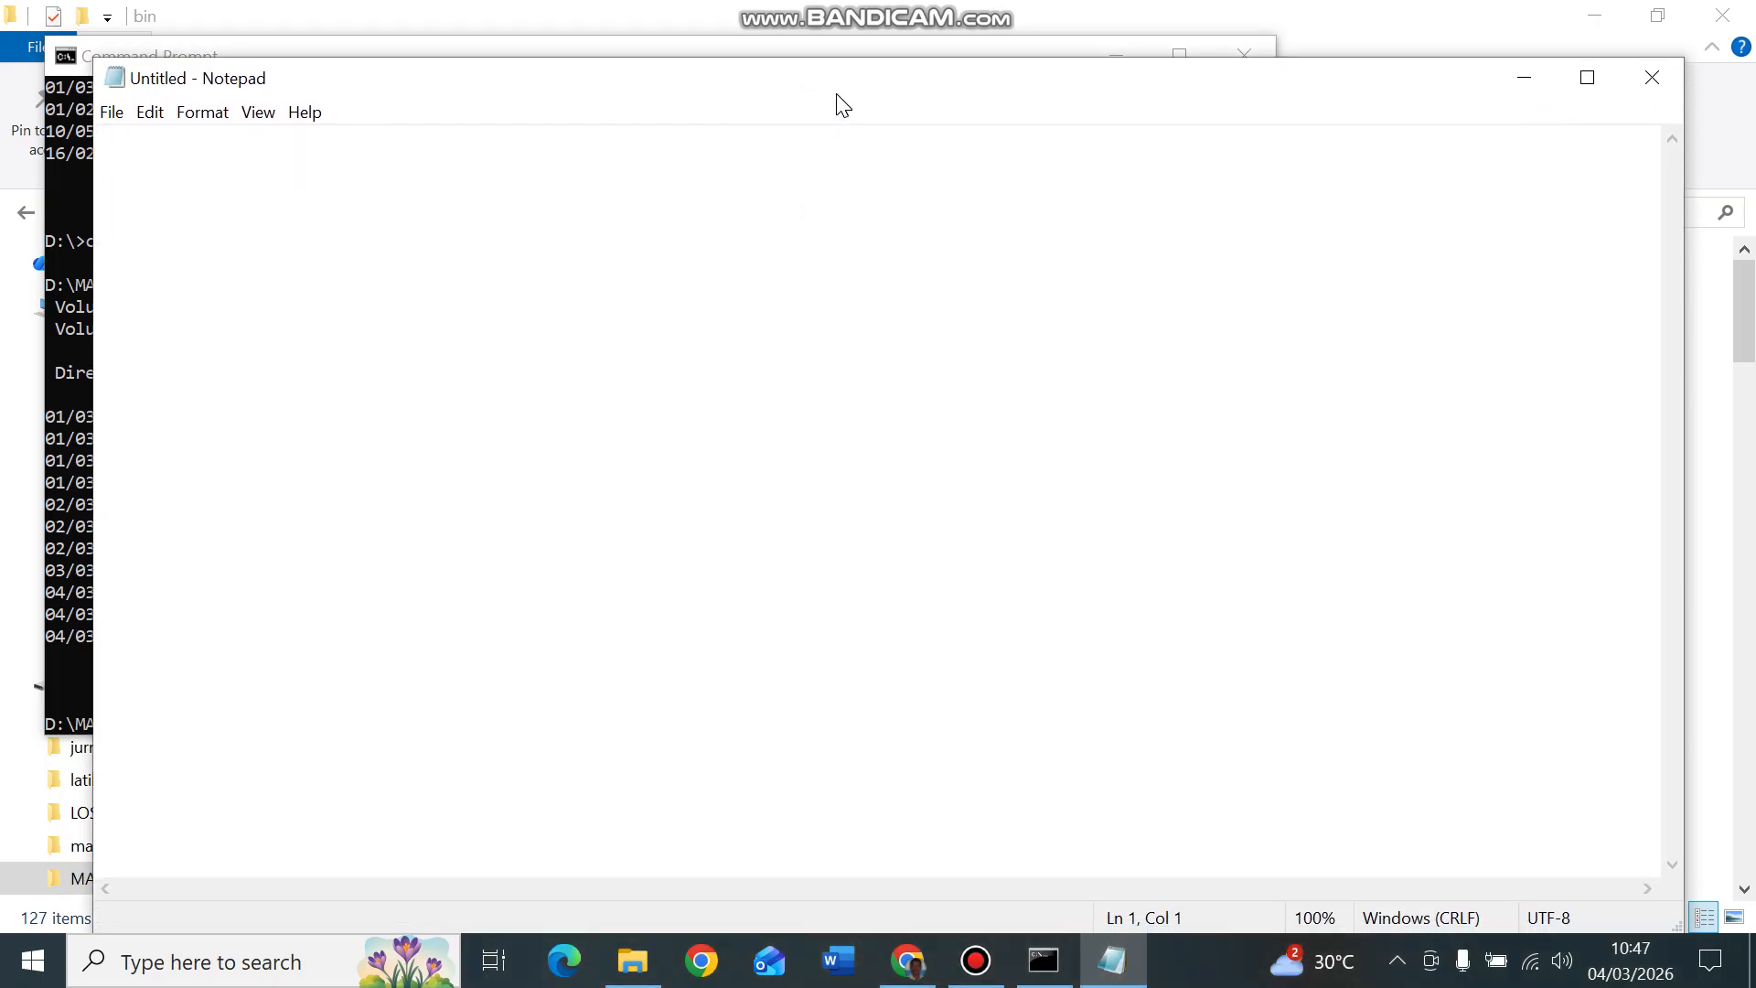
left_click(490, 231)
scroll(503, 224, "up", 13)
Step: Write the class declaration "class HalloDunia" in the blank Notepad document
type("CLAS")
key("BackSpace")
key("BackSpace")
key("BackSpace")
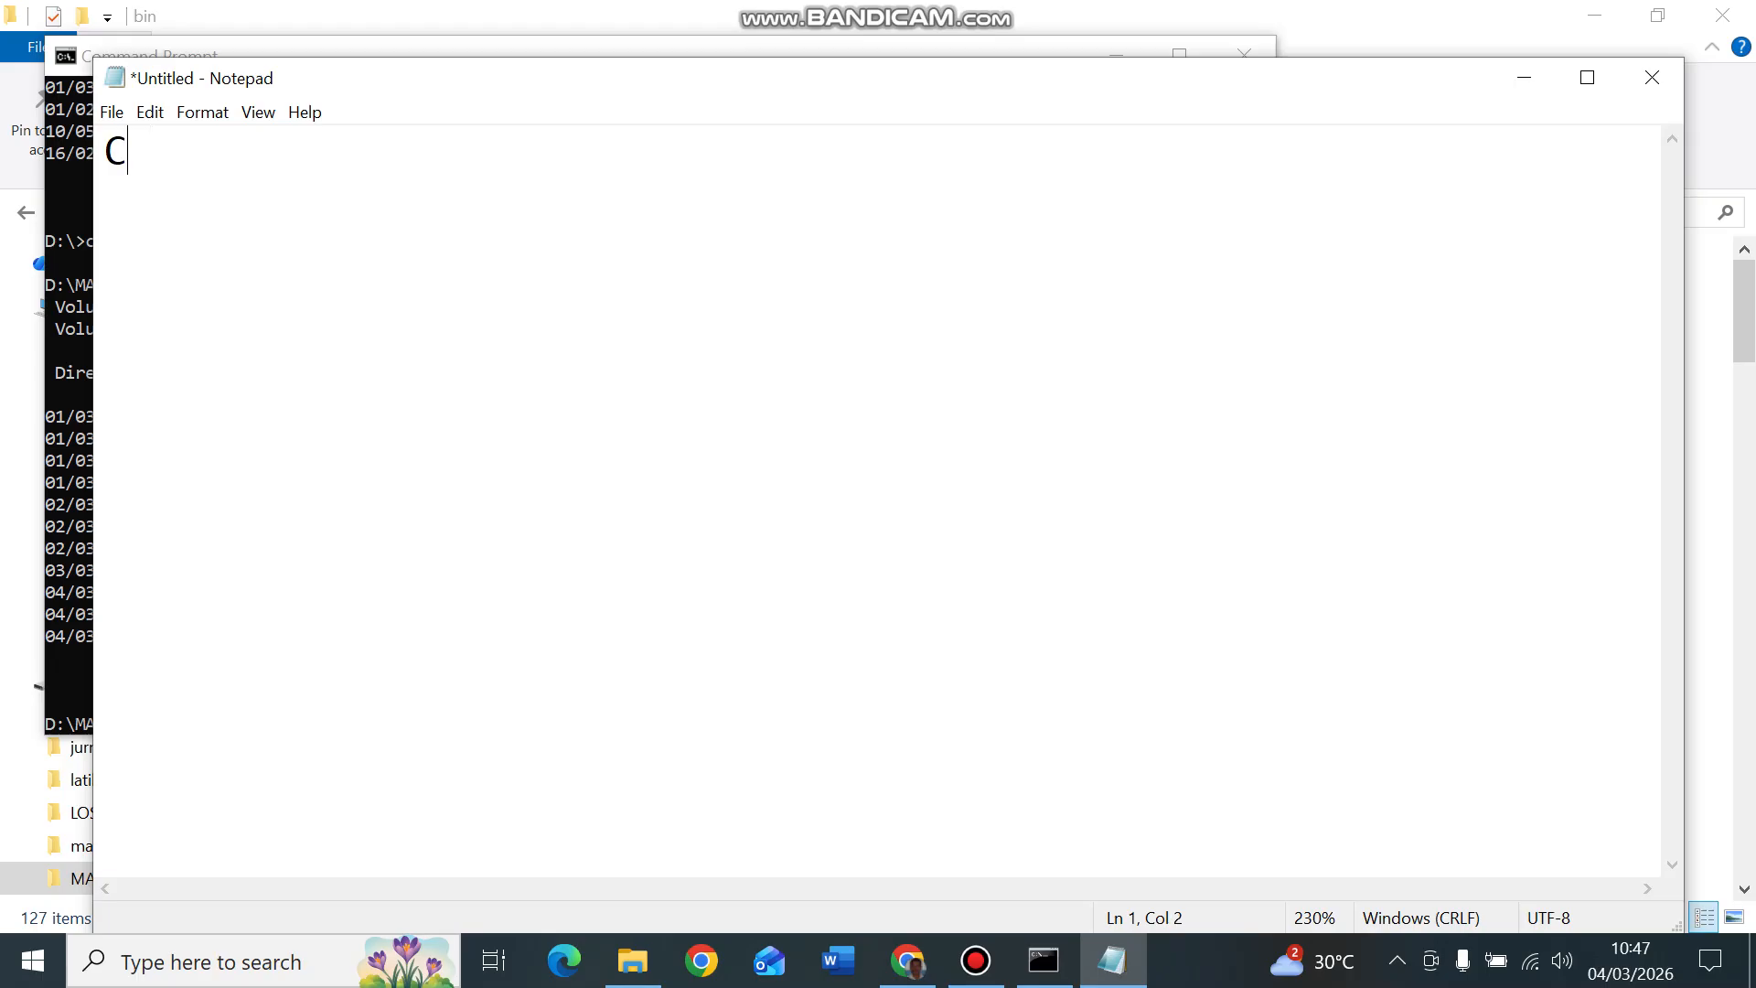
key("BackSpace")
type("class")
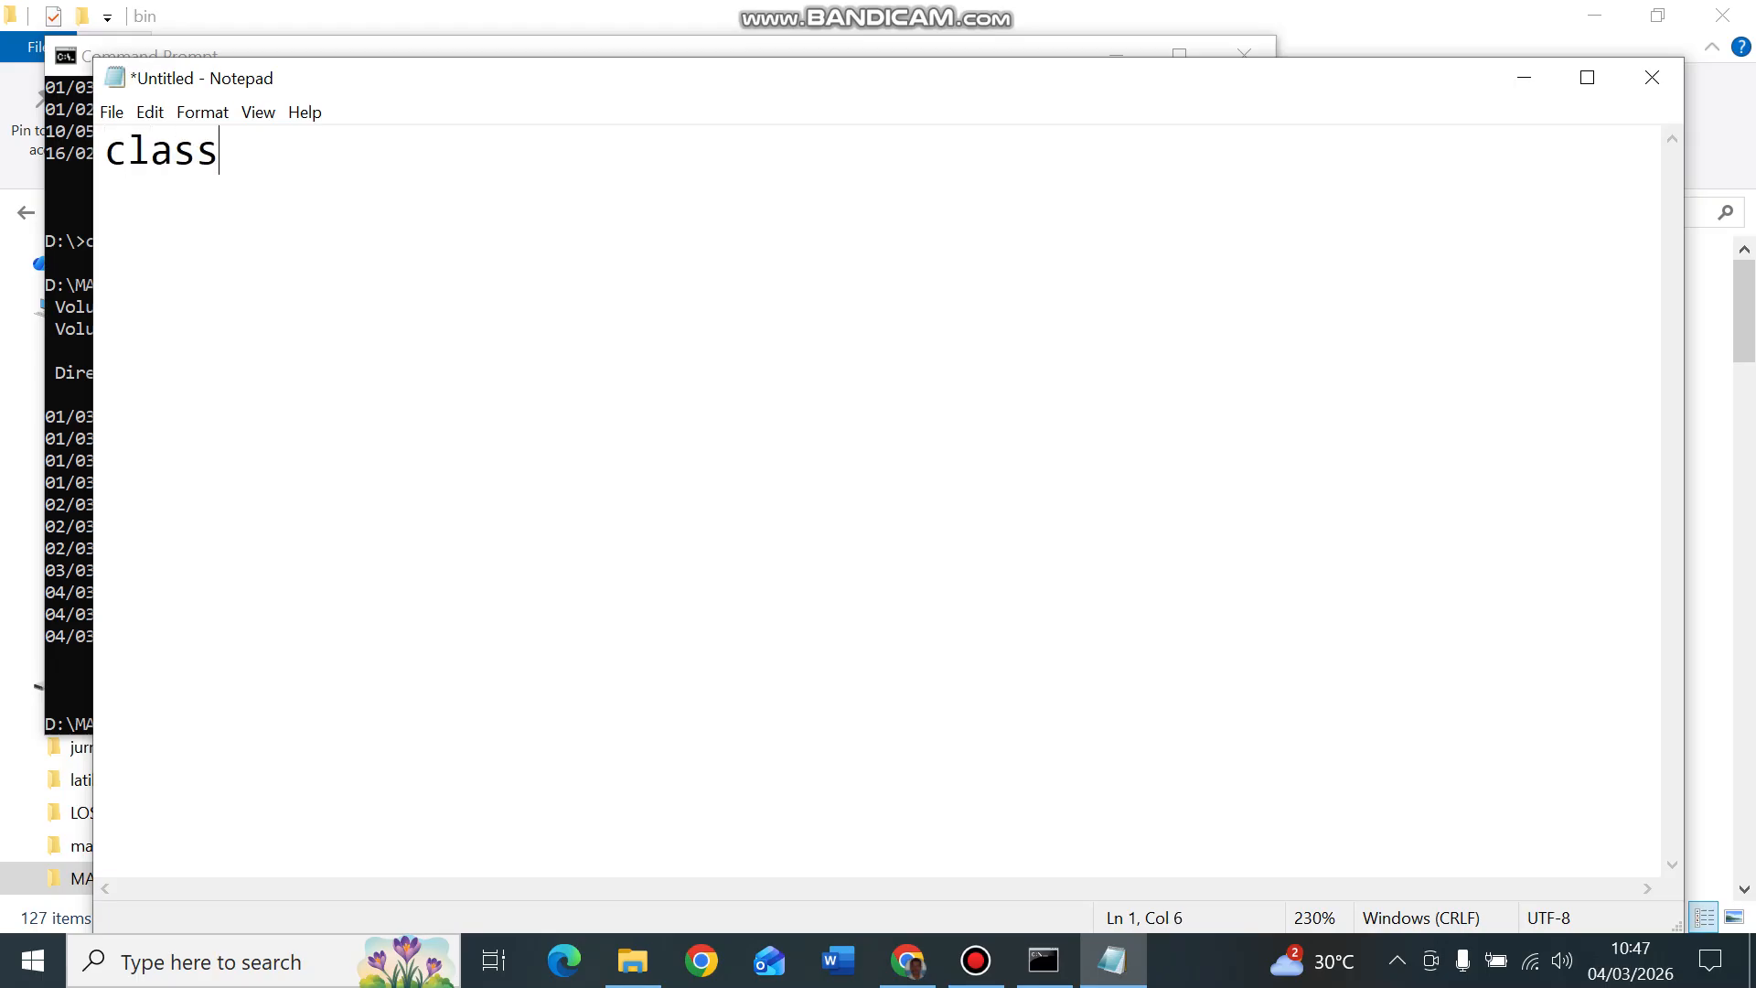
type(" hallo")
key("BackSpace")
key("BackSpace")
key("BackSpace")
key("BackSpace")
key("BackSpace")
type("Hallo")
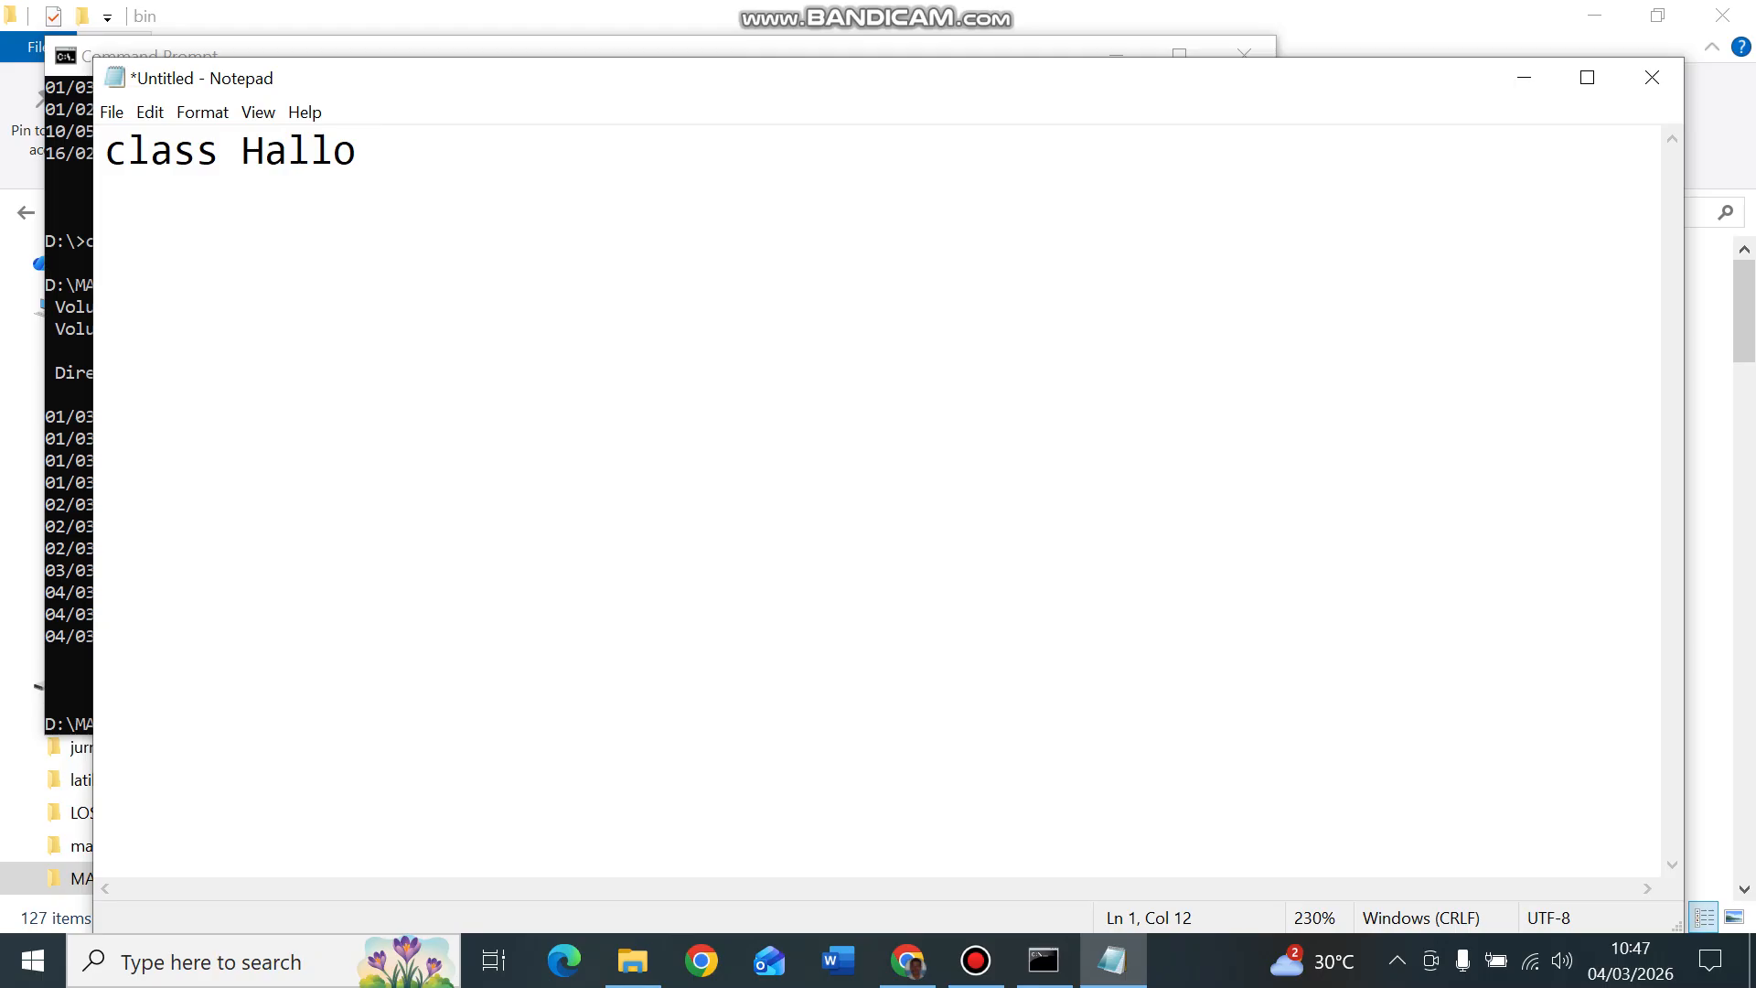
type("Dunia")
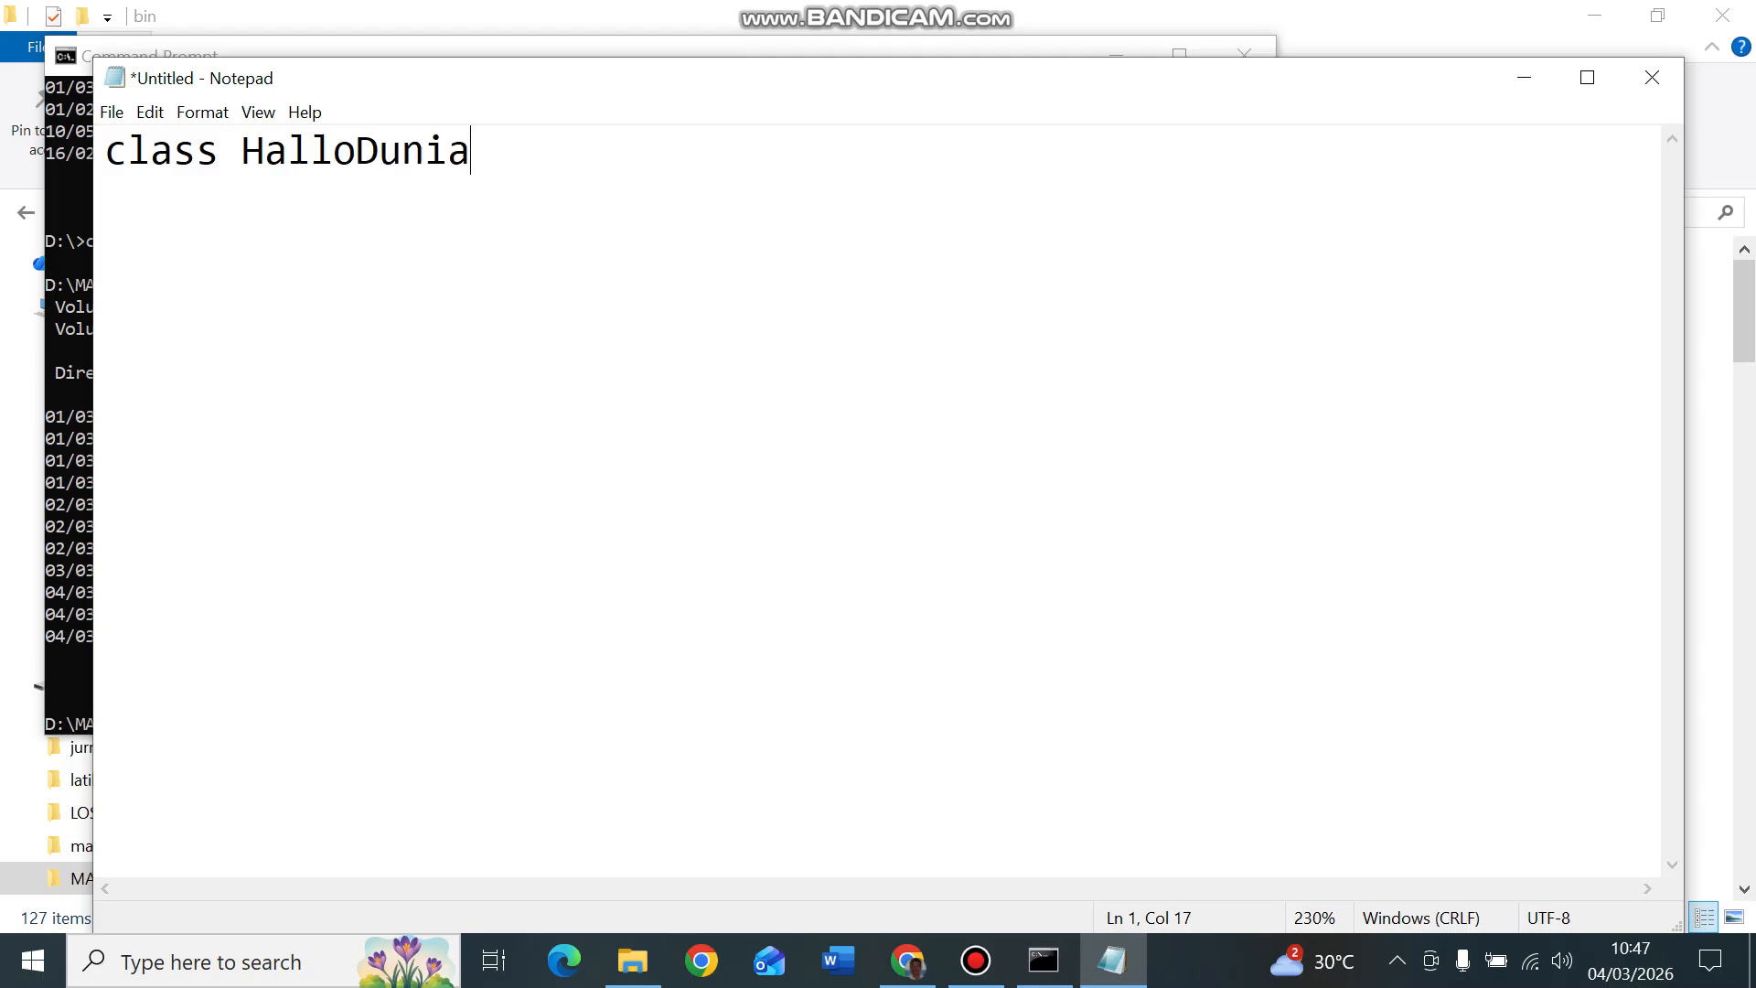
Step: Add opening and closing braces to the HalloDunia class, with blank lines between them for the body
type("{}")
key("Left")
key("Return")
key("Return")
key("Return")
key("Return")
key("Up")
key("Up")
Step: Write "public static void main(){}" inside the class body, placing its closing brace on a separate line
type("pr")
key("BackSpace")
type("ublic ")
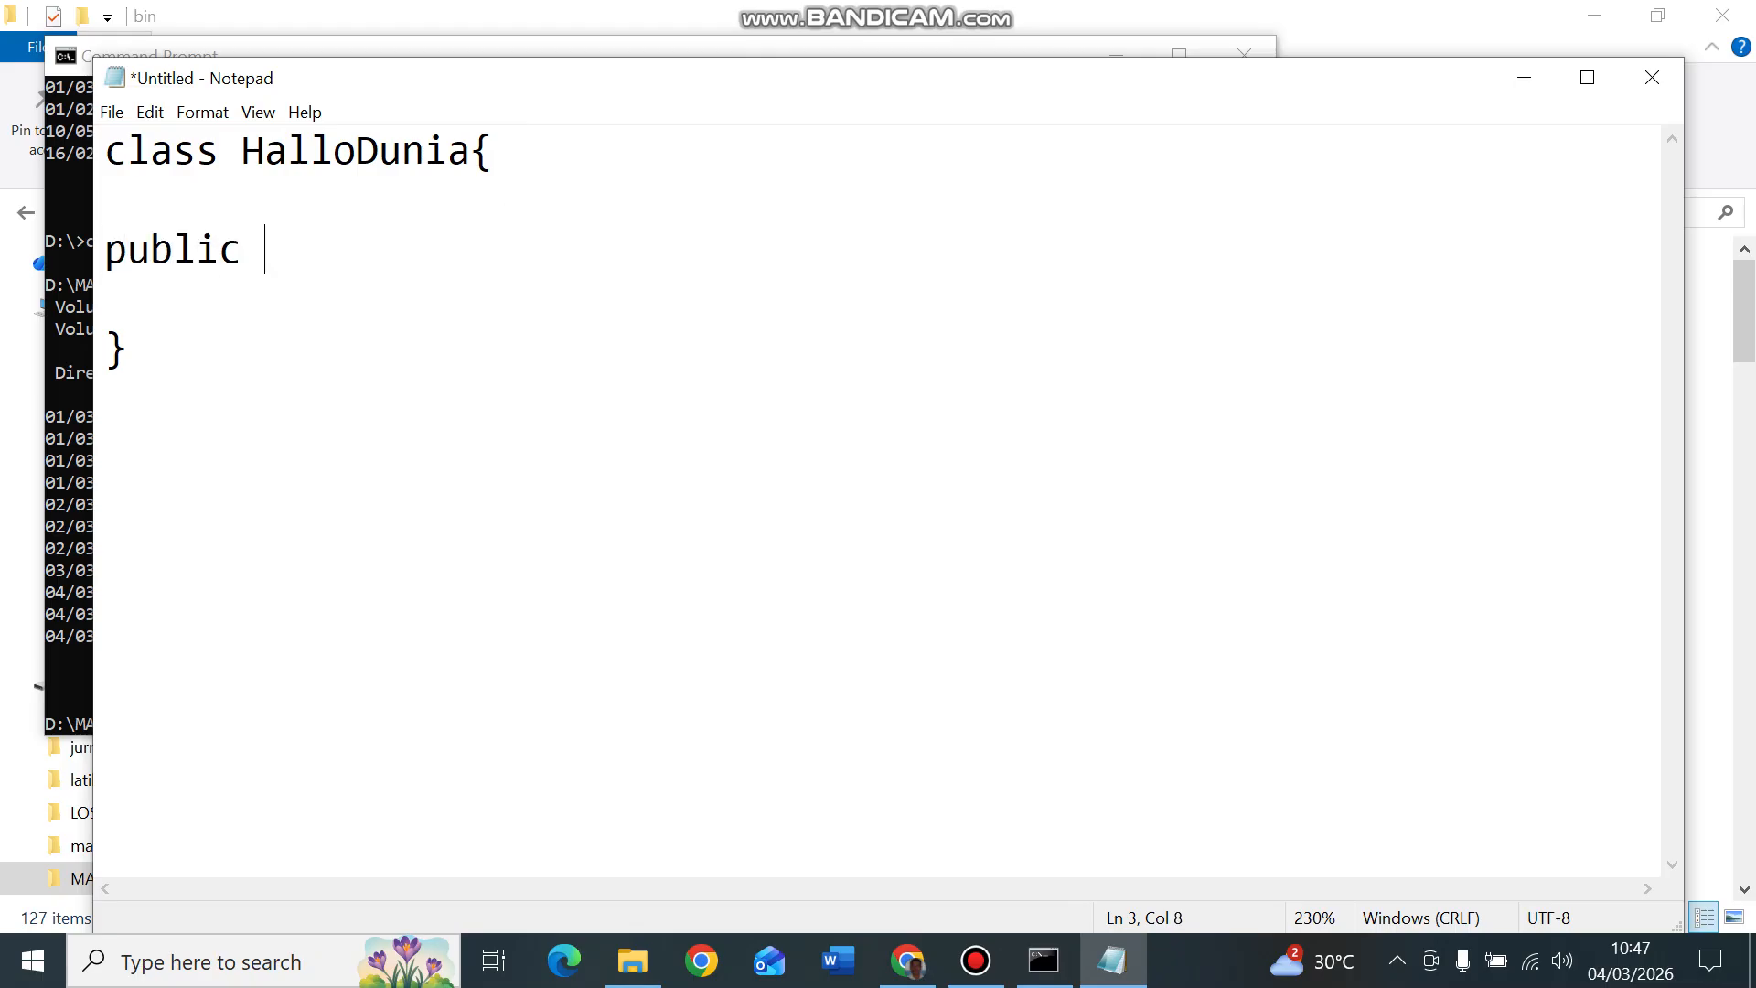
type("static ")
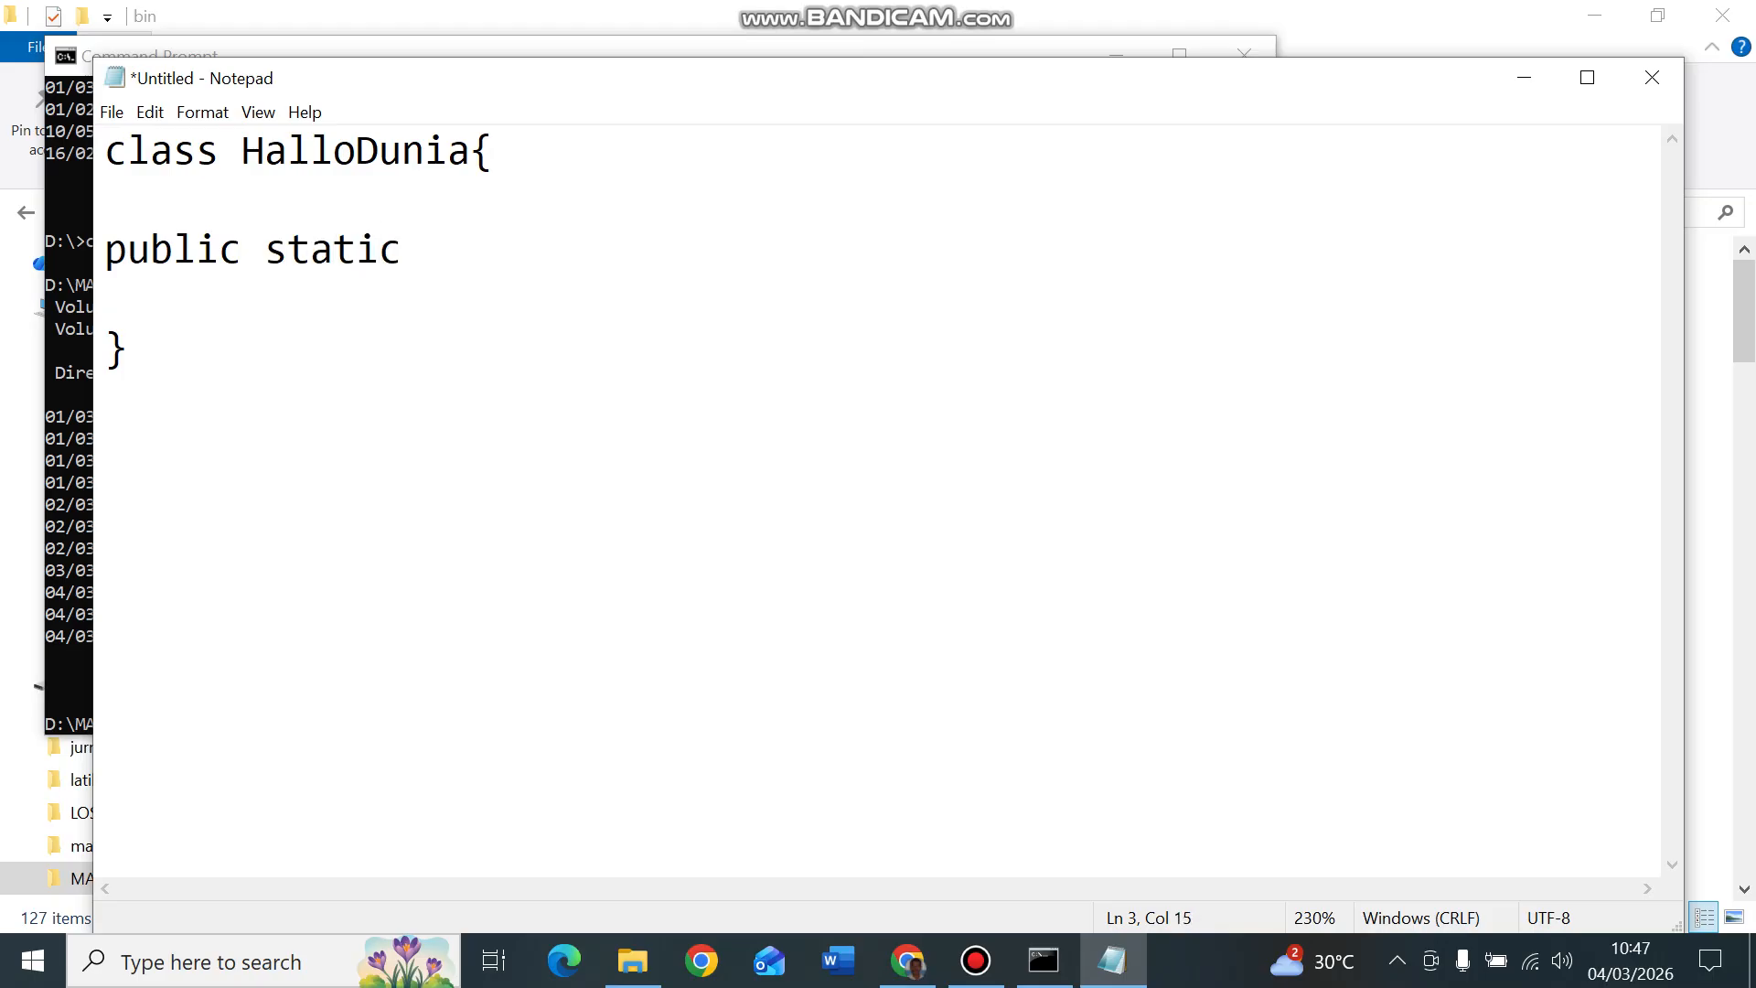
type("void mai")
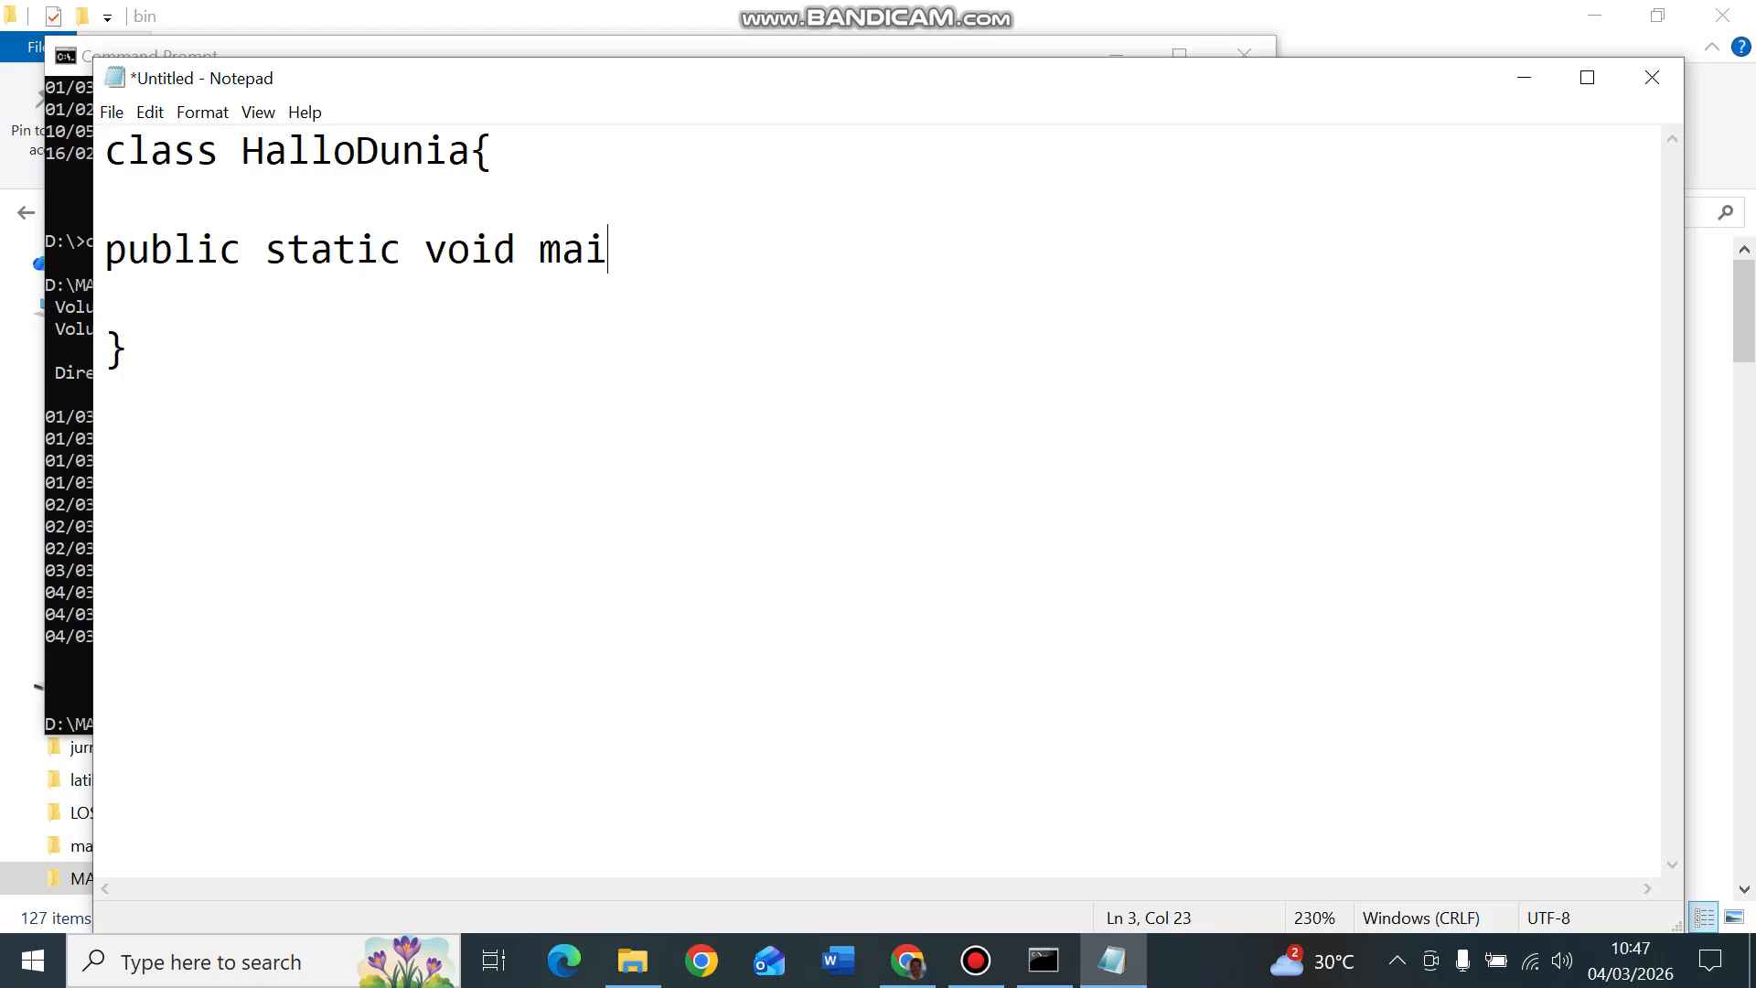
type("n(){}")
key("Left")
key("Return")
key("Return")
Step: Insert the parameter "String[] agr" between the parentheses of the main method
left_click(651, 251)
type("String")
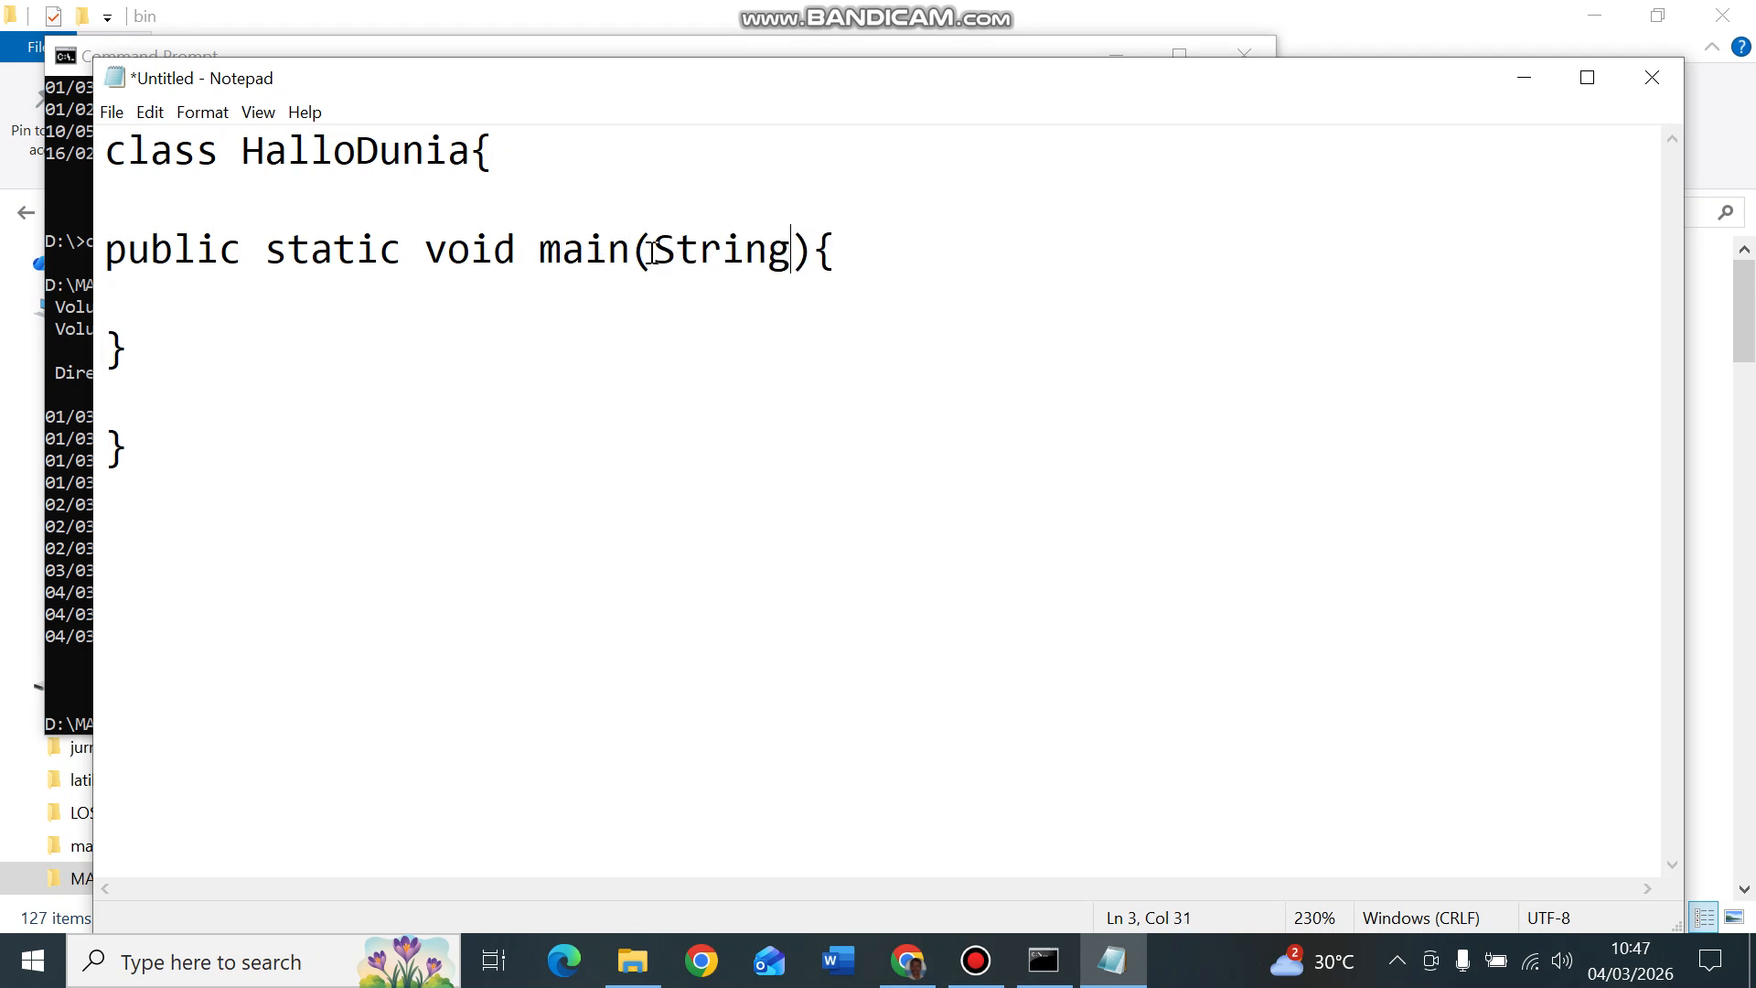
type("[] ")
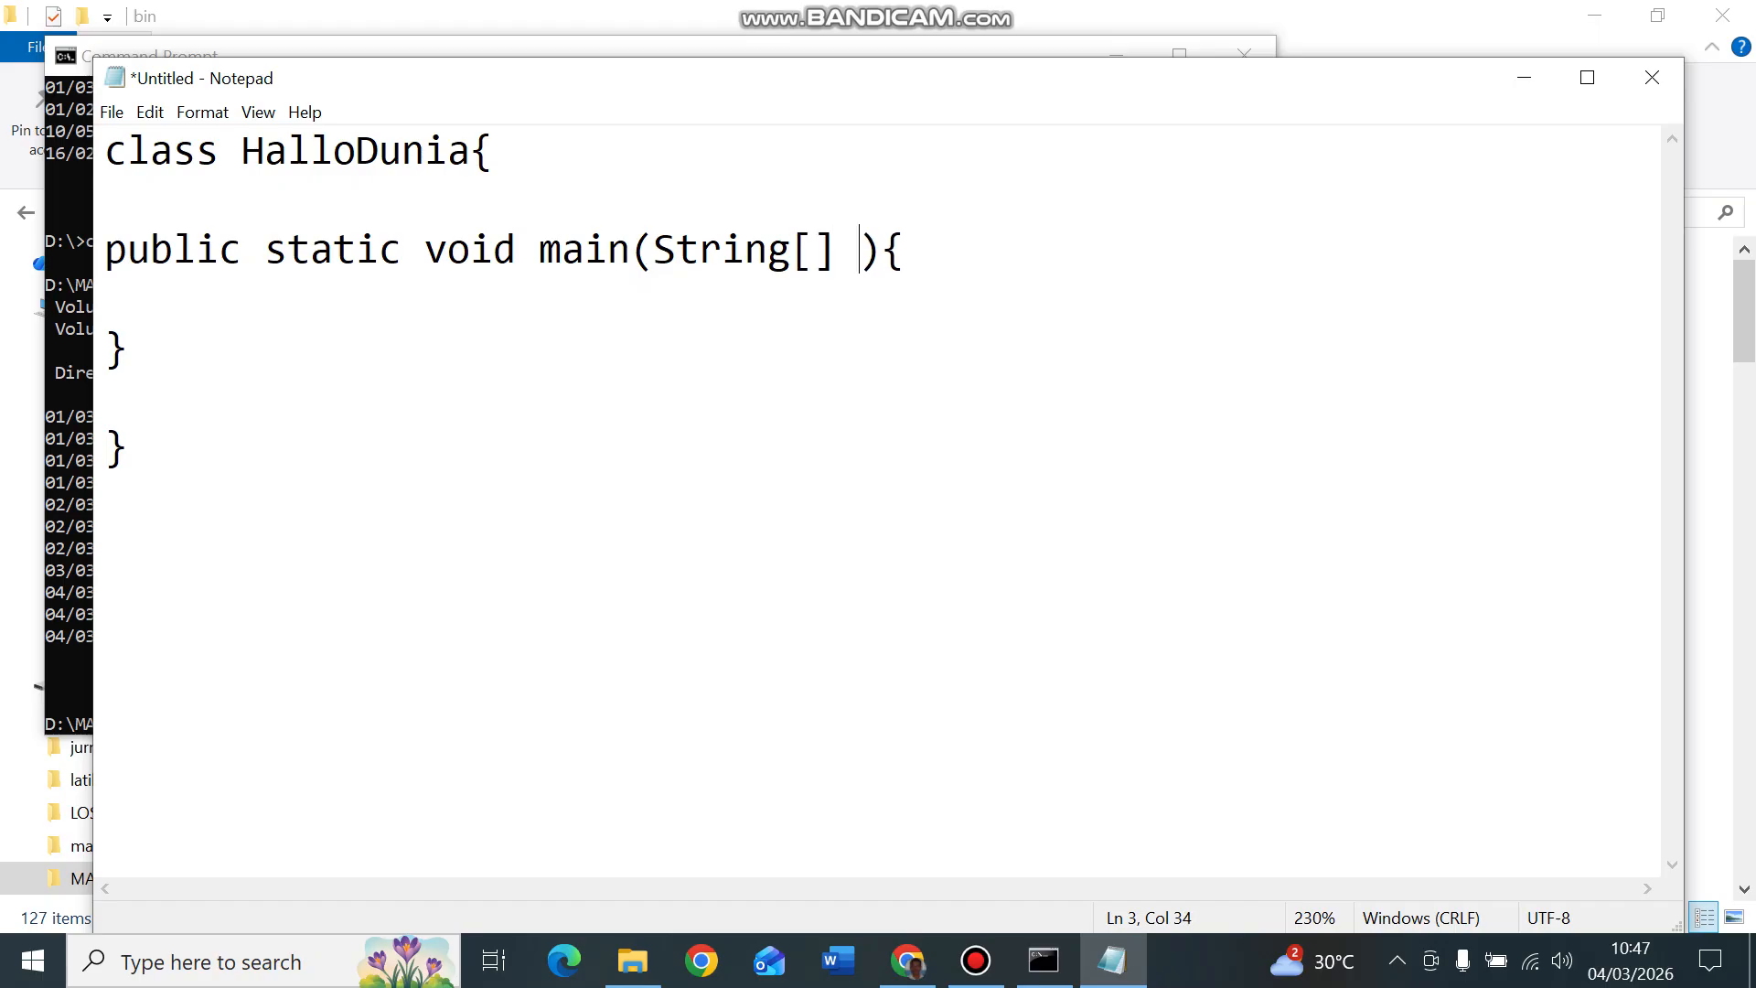
type("agr")
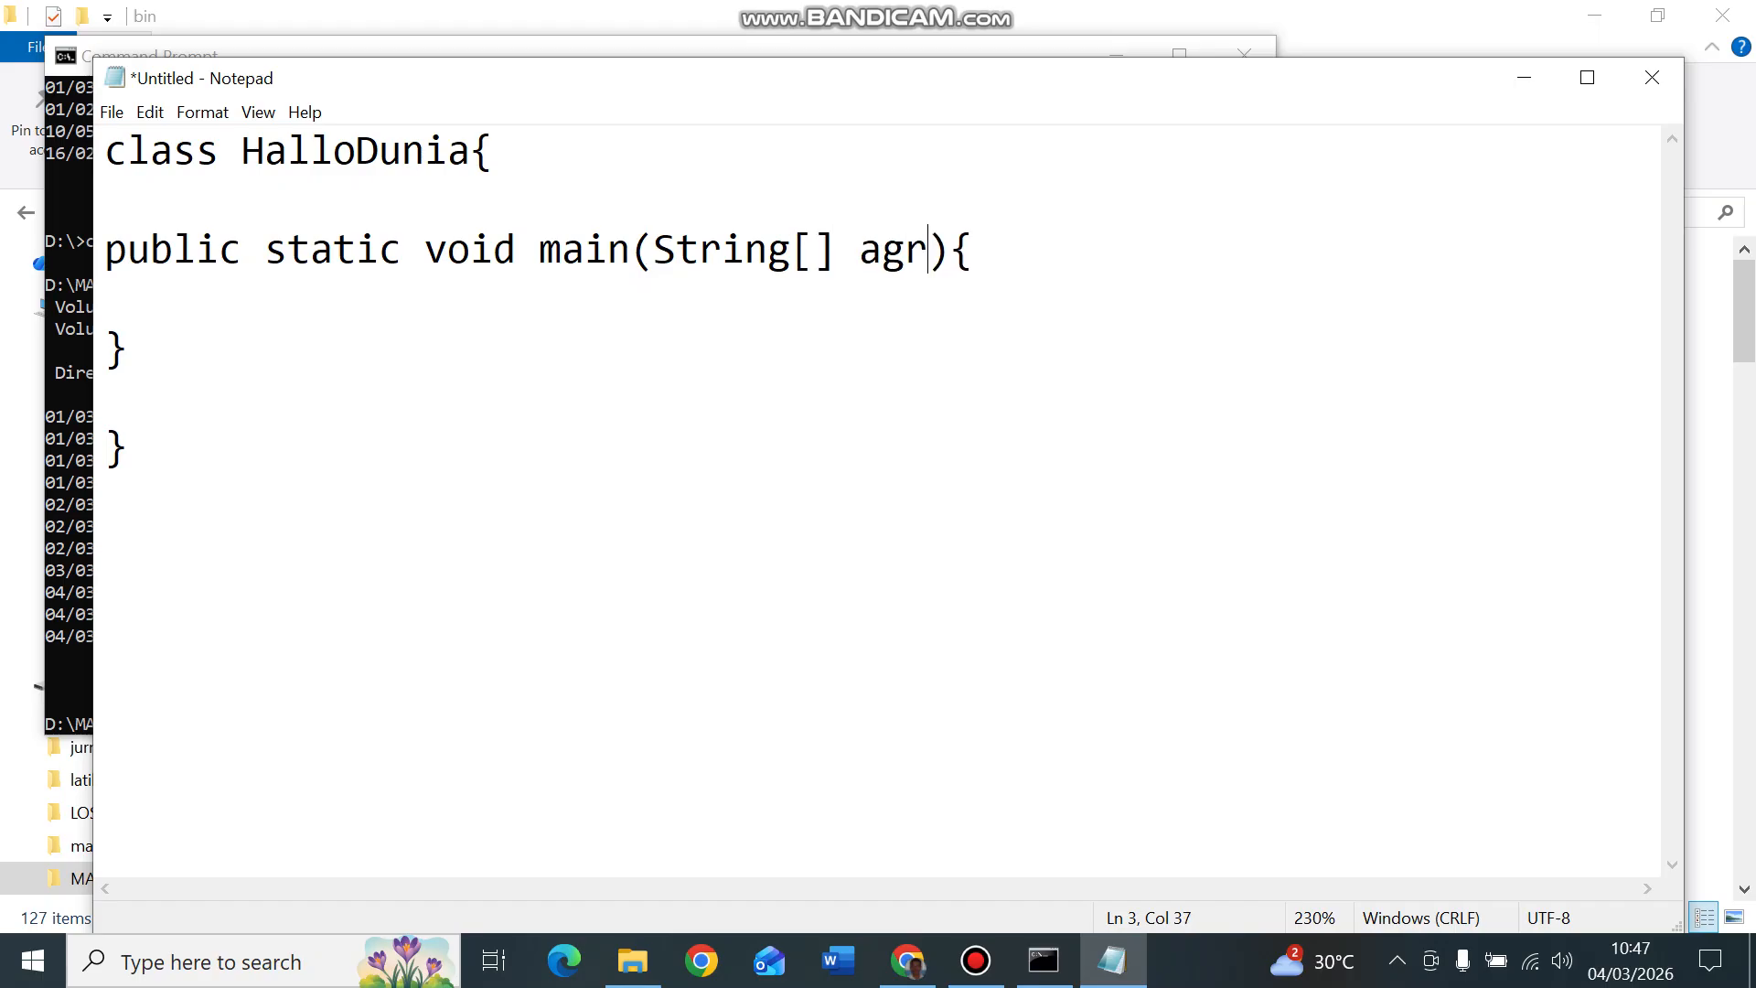
Step: Remove the blank line between the two closing braces and indent the main method's closing brace
left_click(127, 382)
key("Delete")
left_click(109, 347)
Step: Add an indented "System.out.println();" statement inside the body of the main method
left_click(174, 304)
type("Syste")
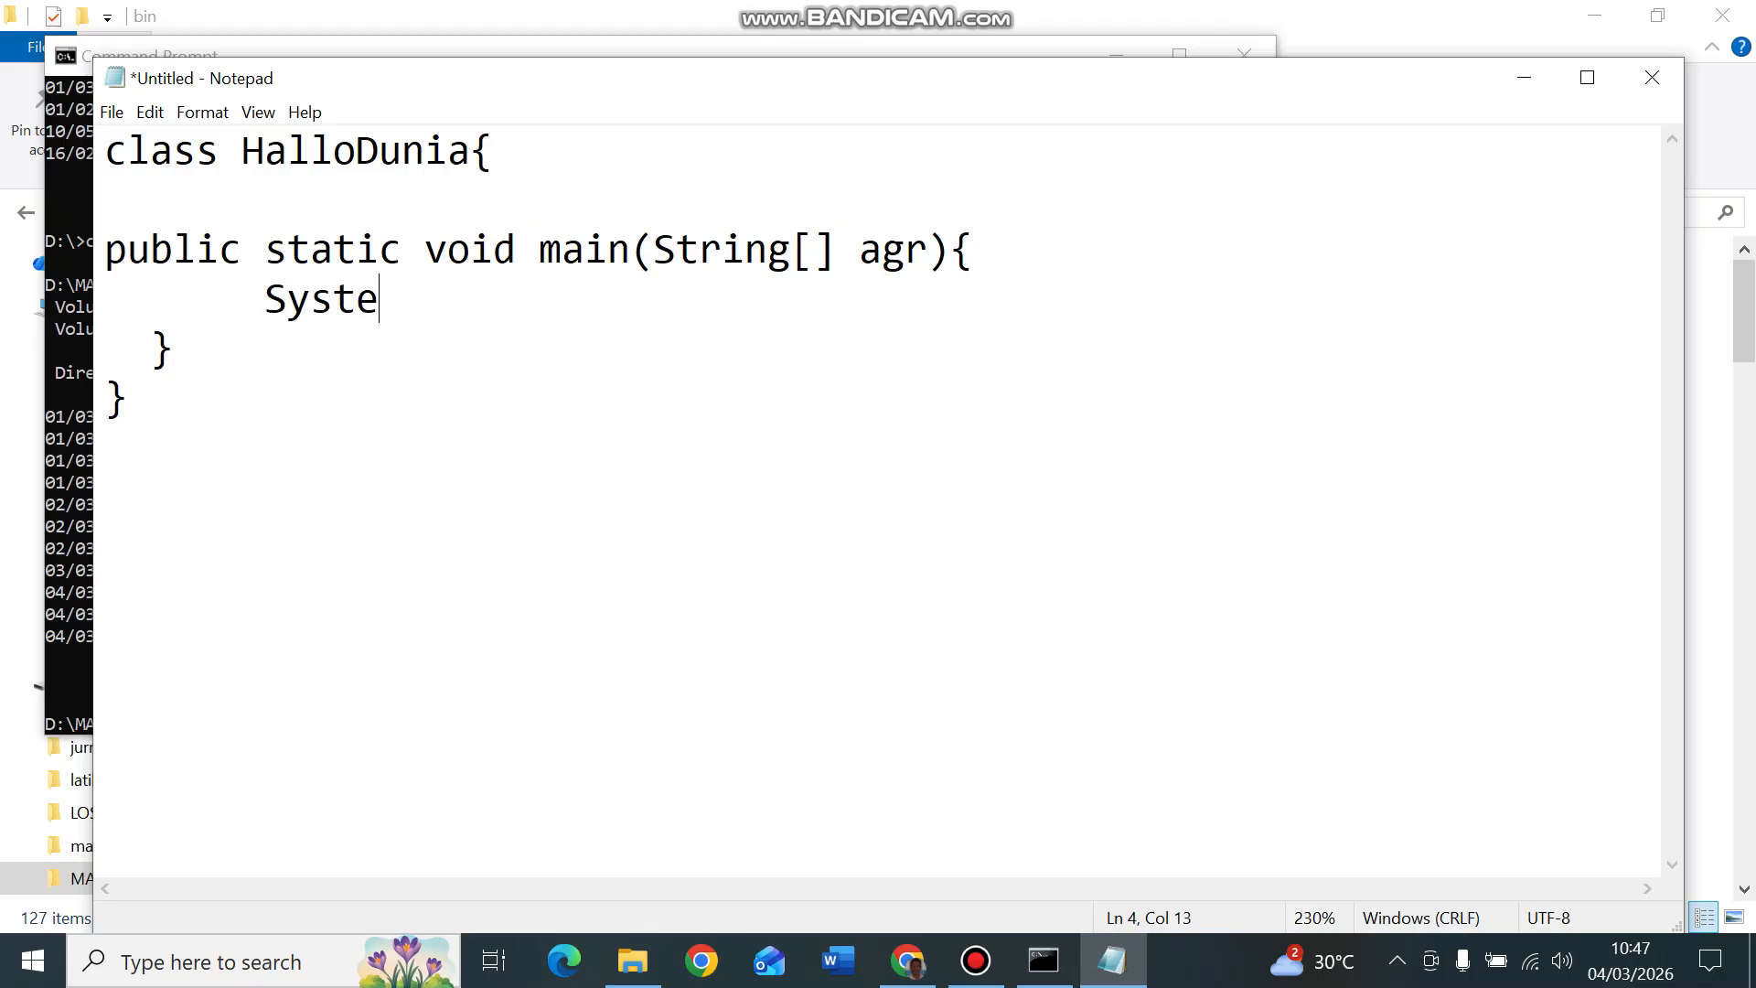
type("m.out.print")
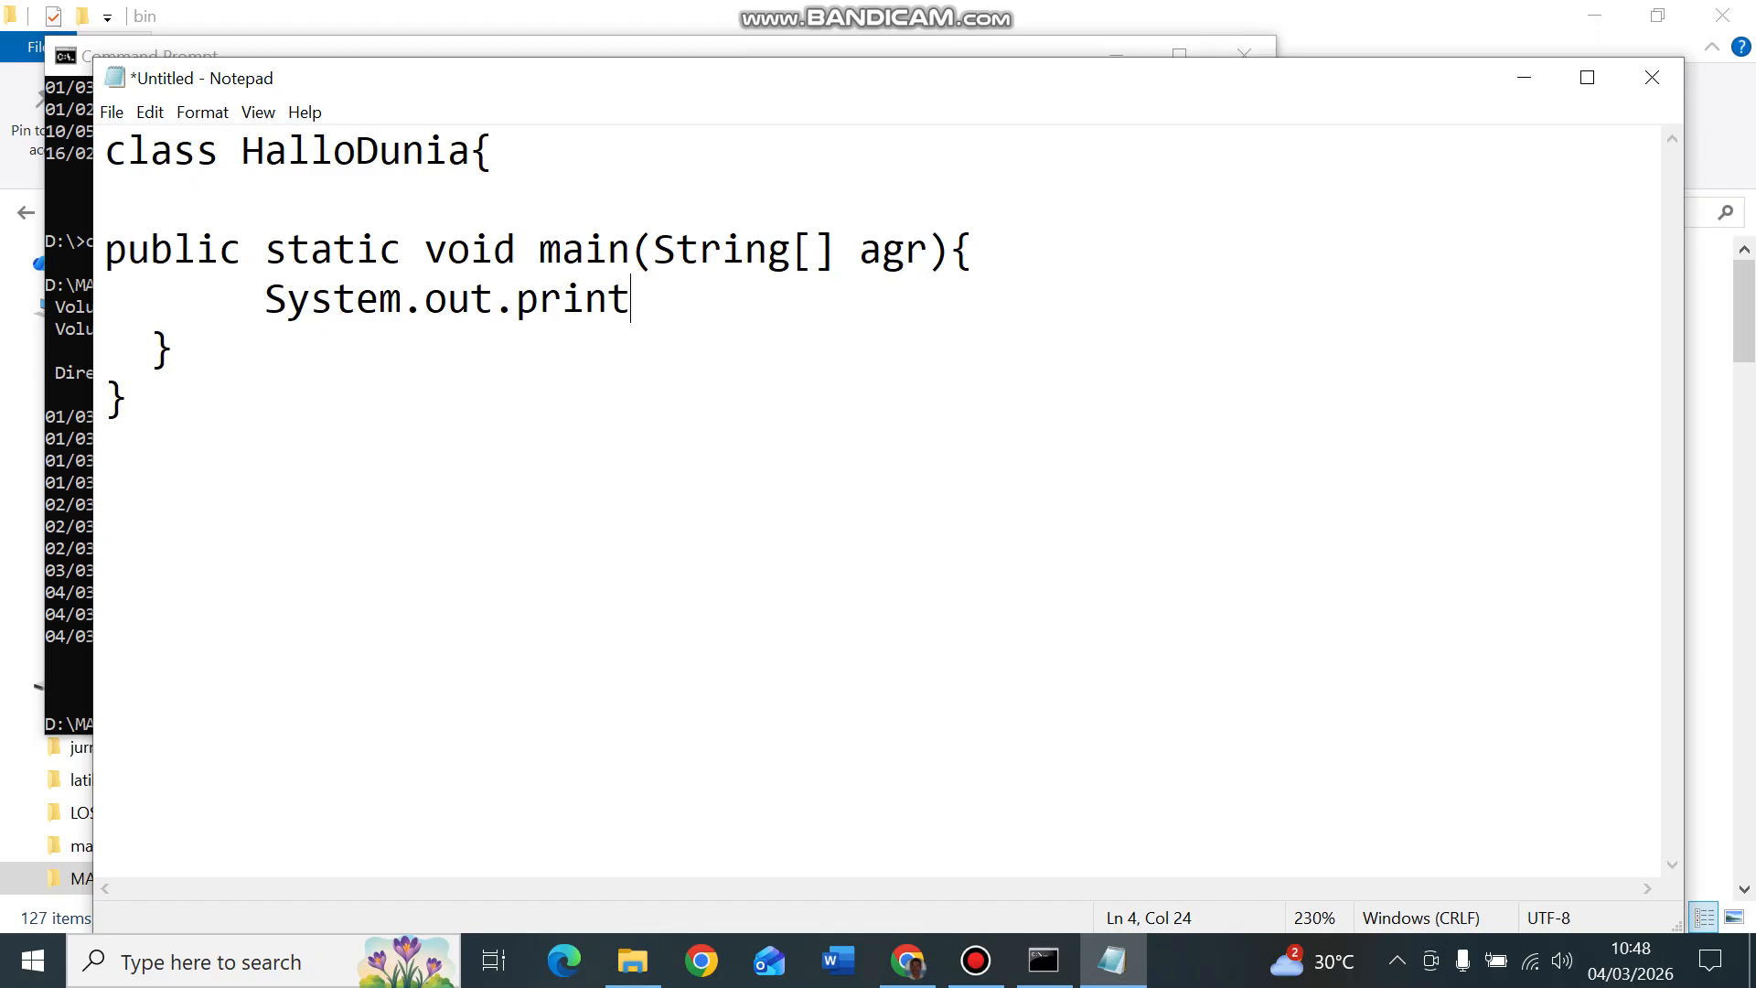
type("ln();")
key("Left")
key("Left")
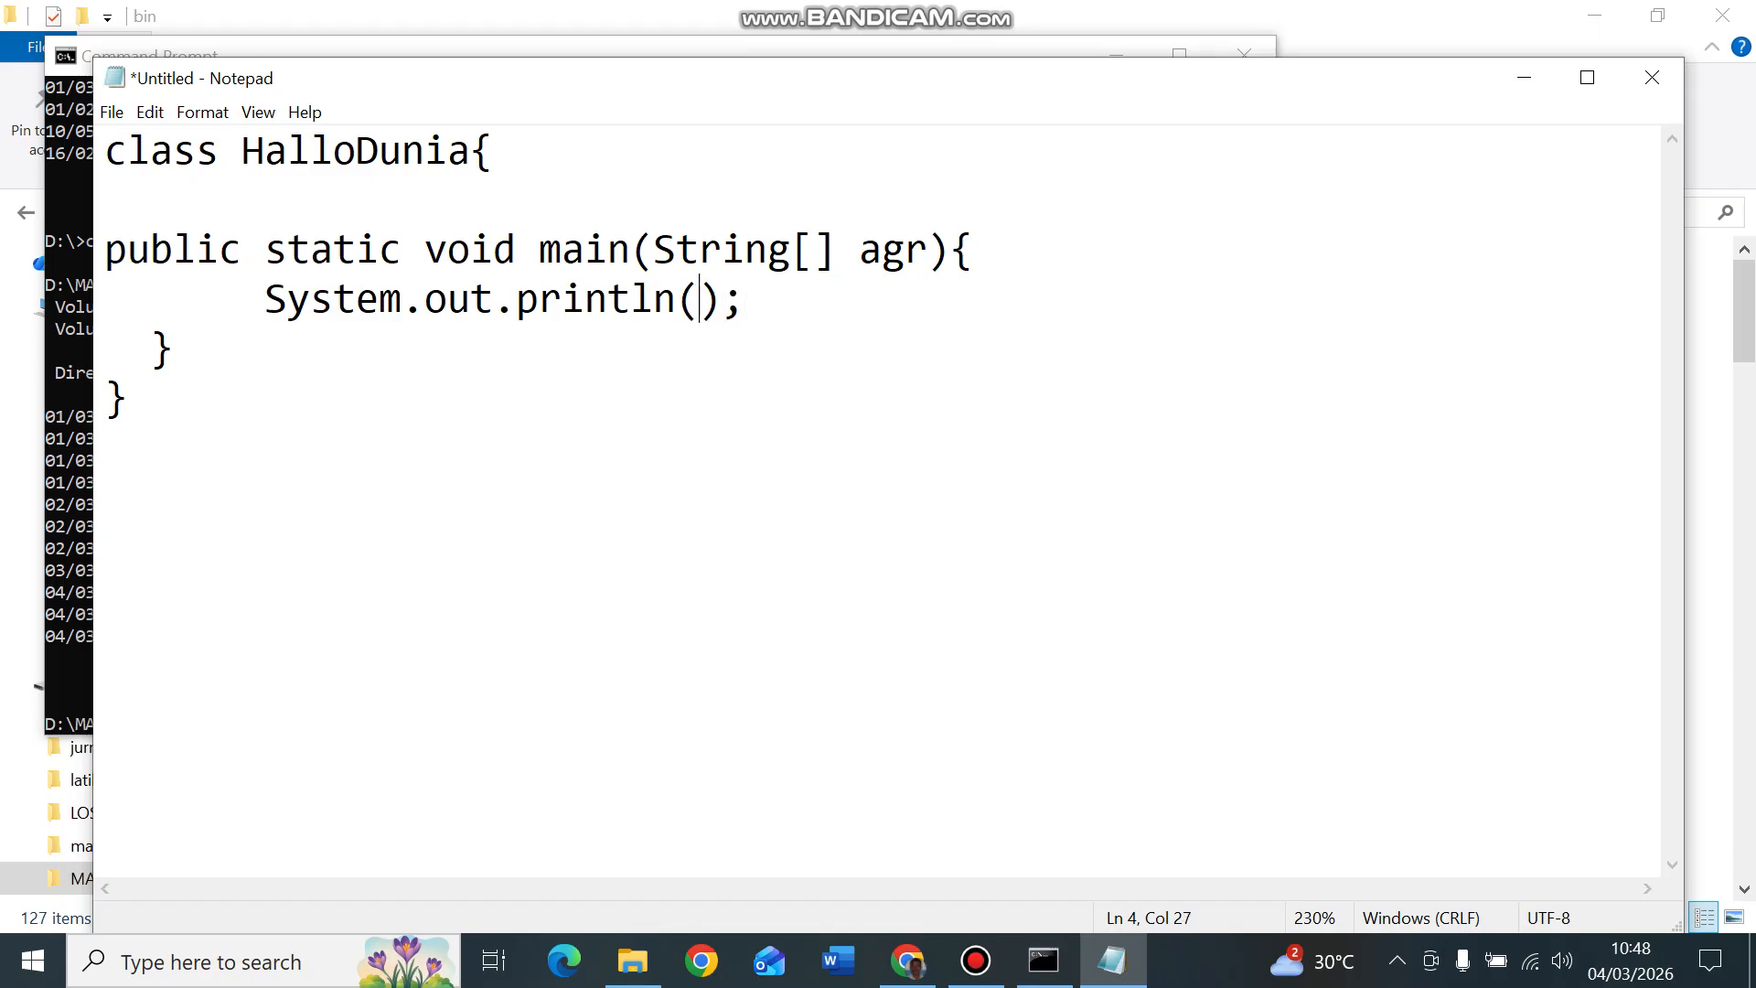
Step: Insert the string "HALLO WORLD", in double quotes, between the parentheses of println
type("\"\"")
key("Left")
type("HALLO")
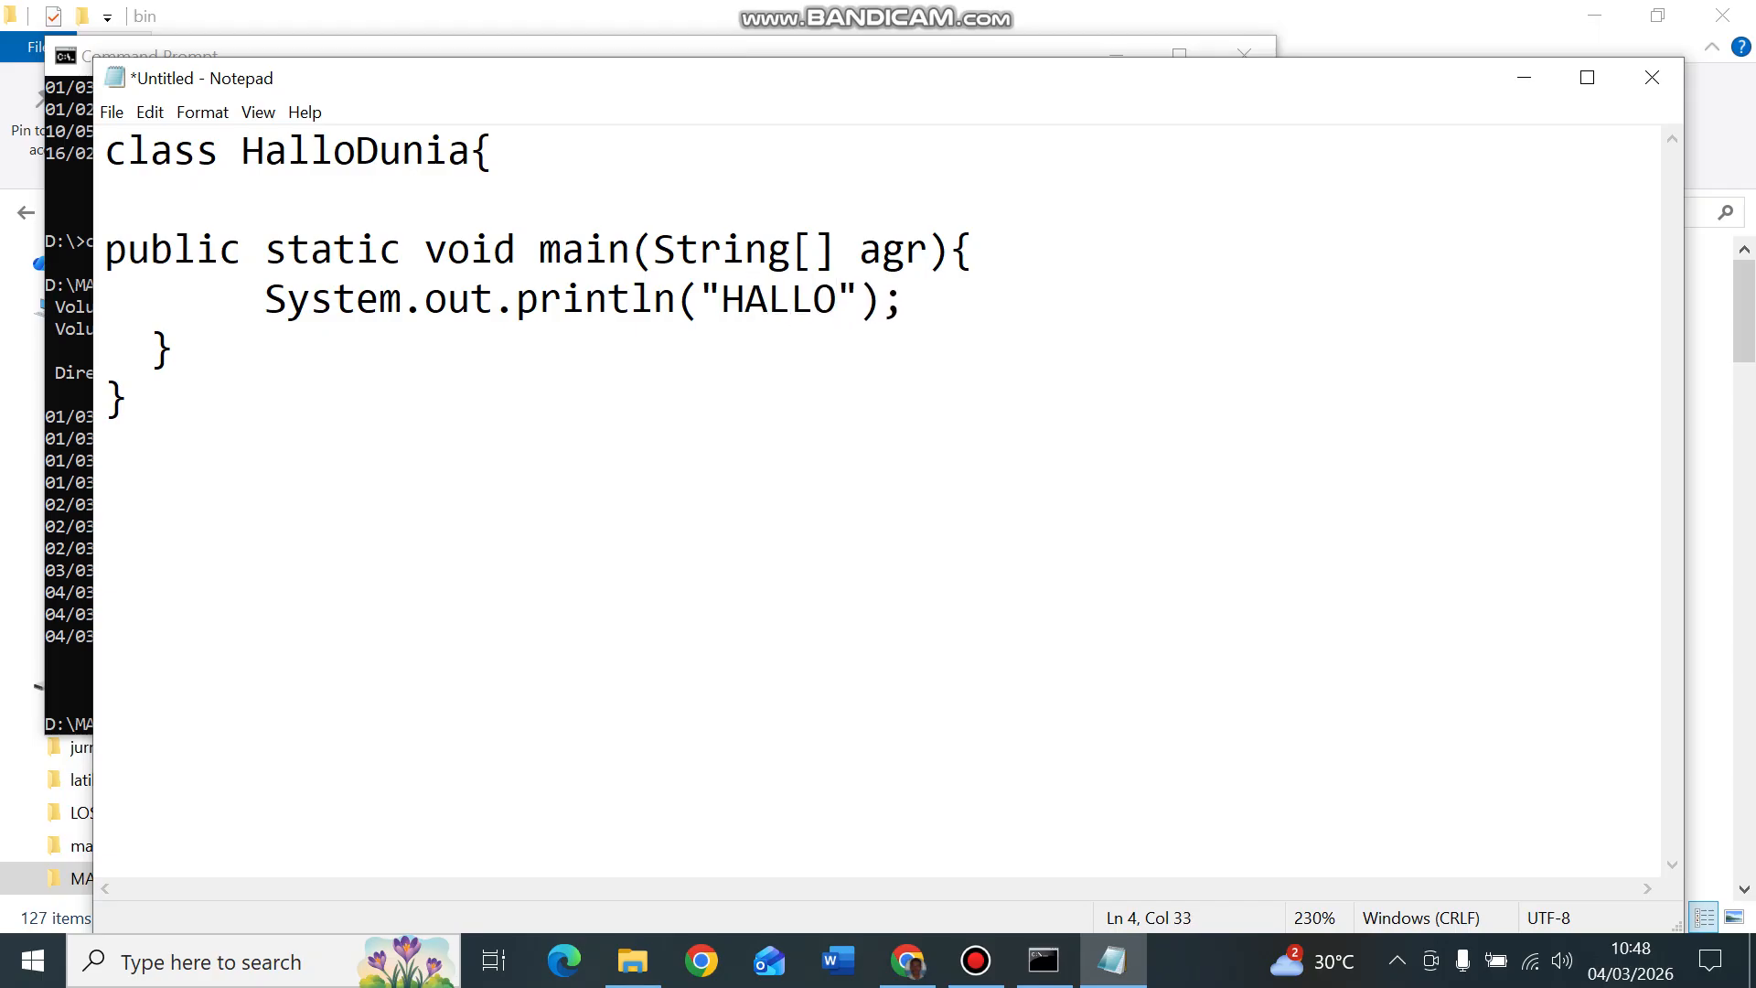
type(" WORLD")
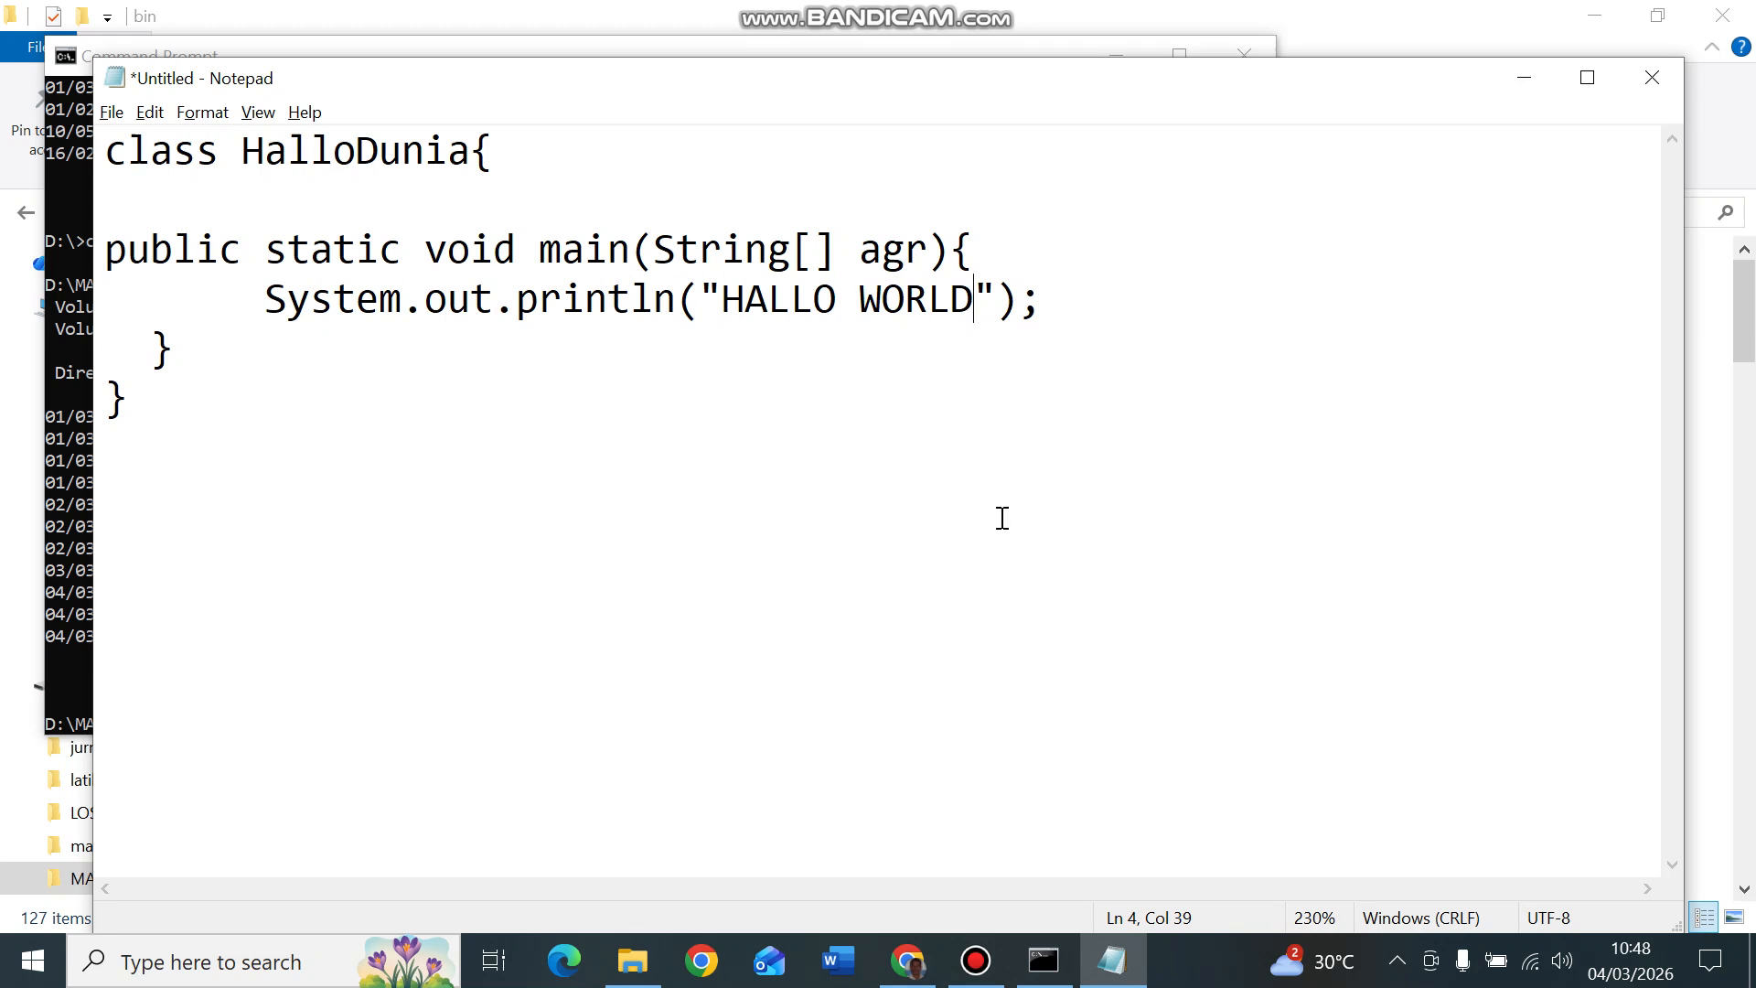
key("alt+f")
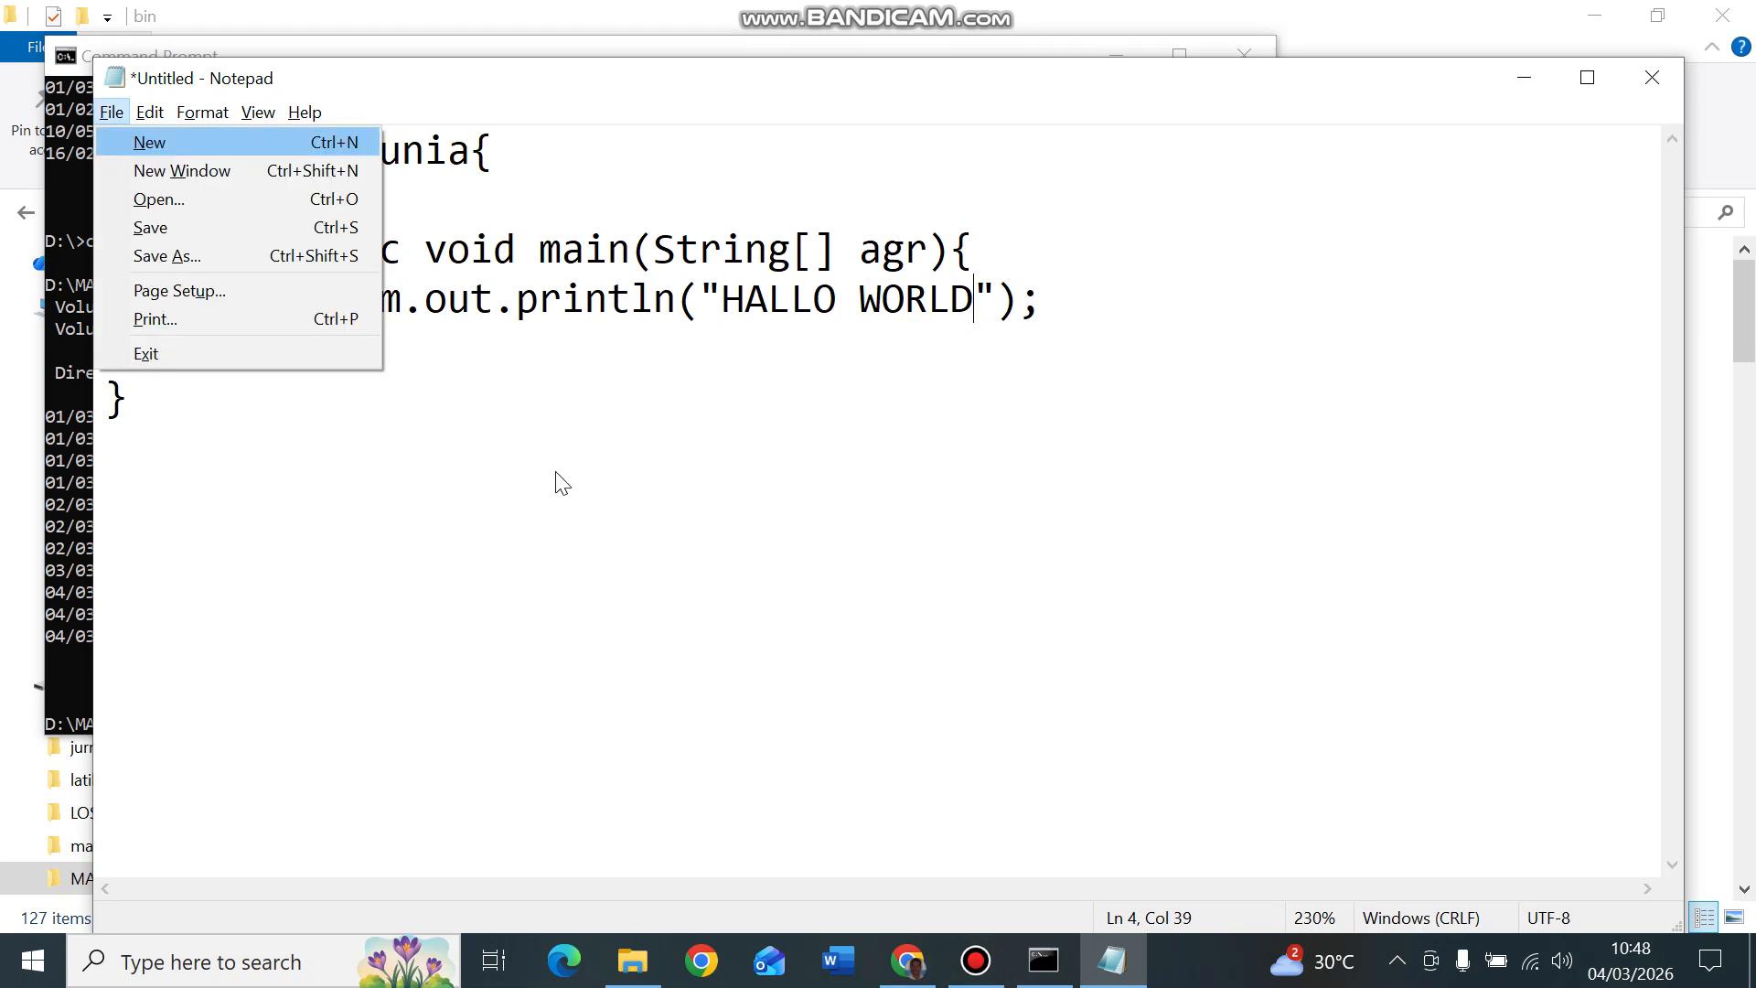
left_click(174, 249)
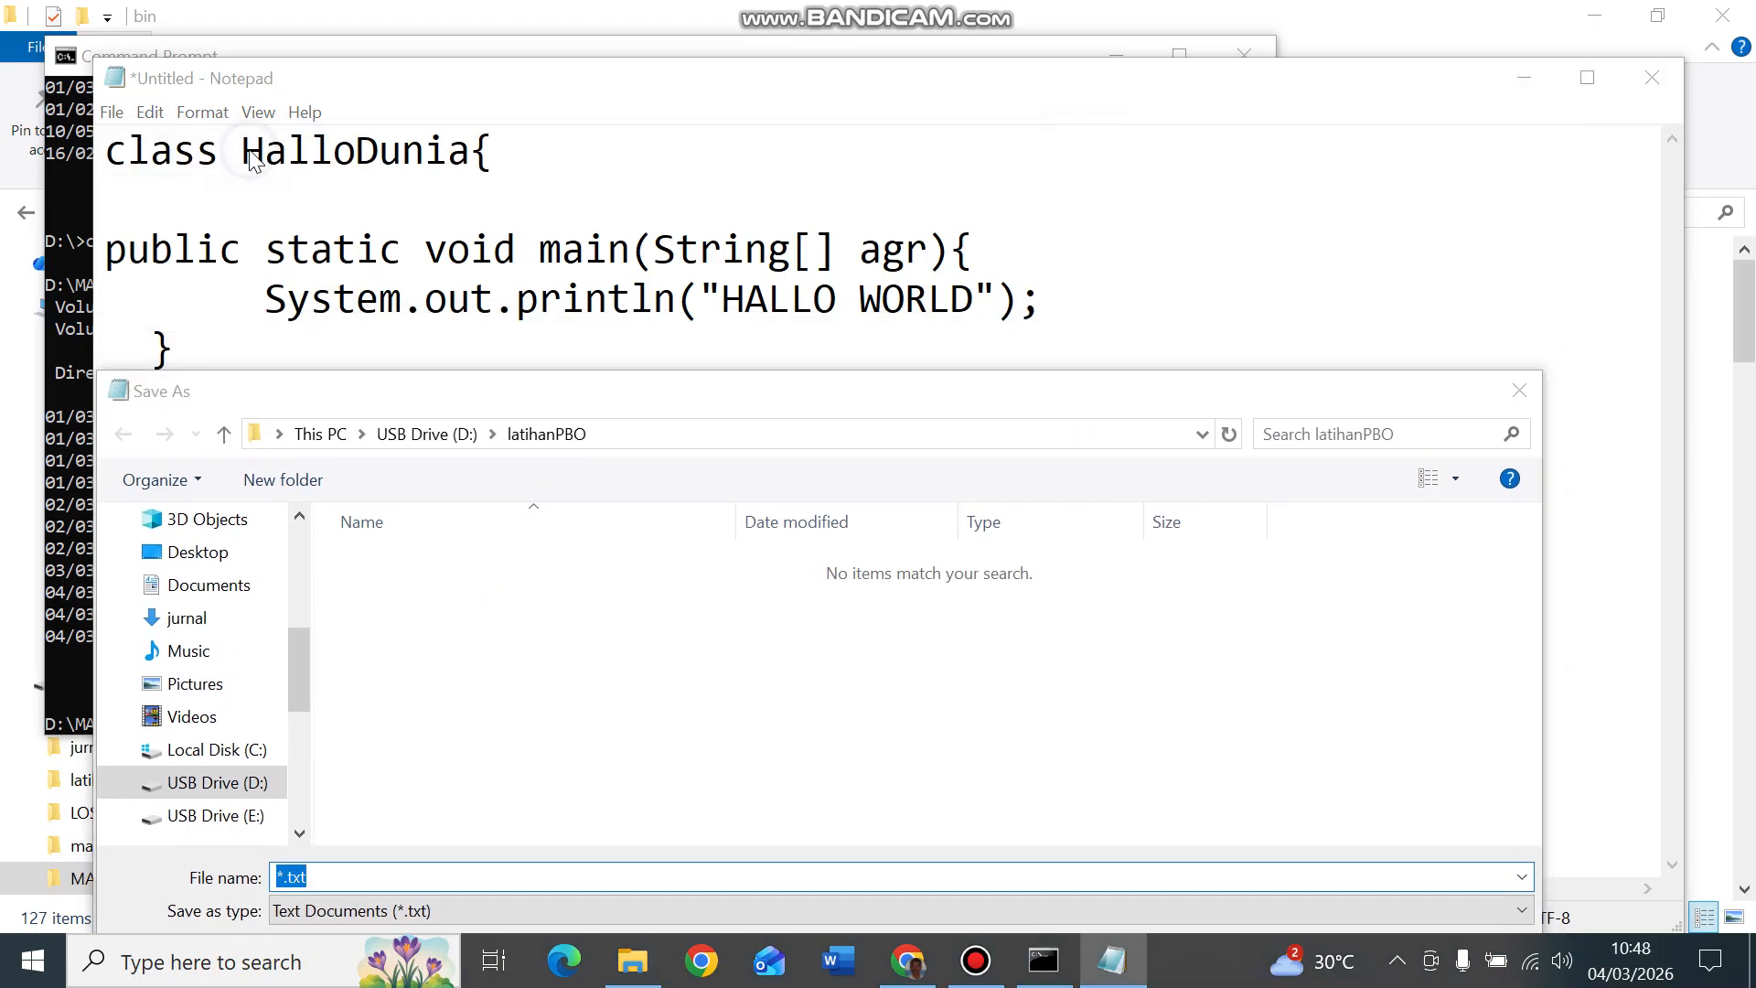
left_click(1519, 292)
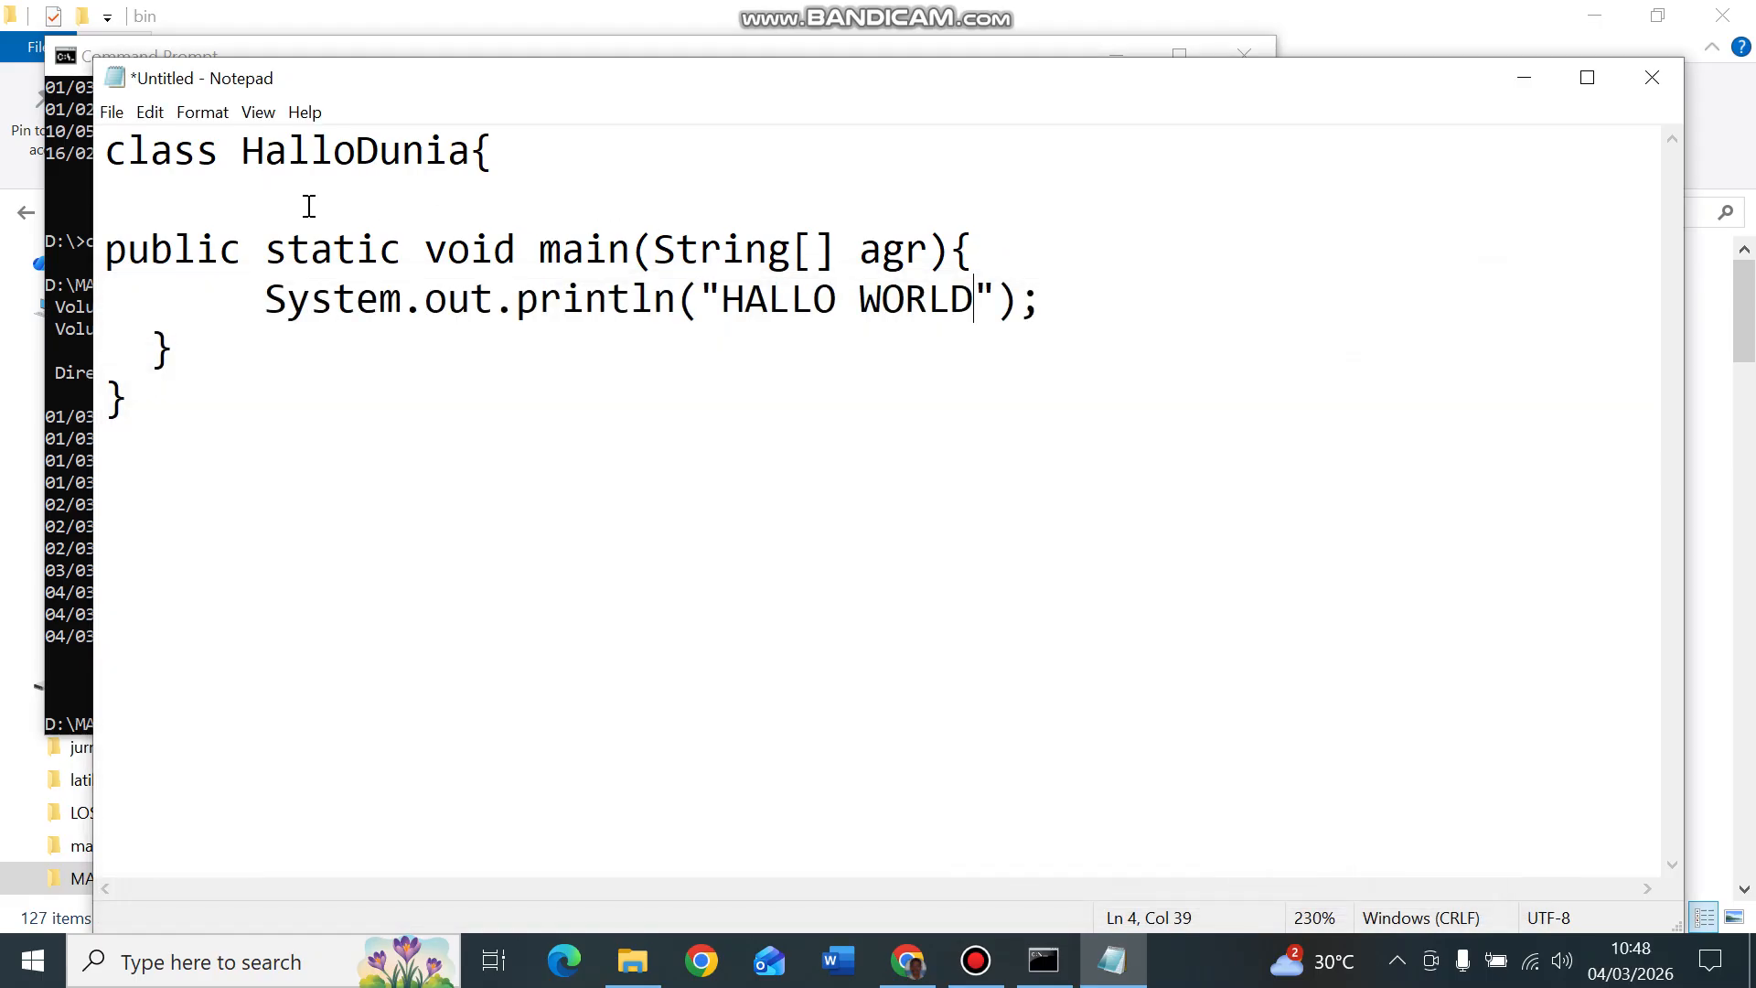
Step: Copy the class name HalloDunia and choose the MATERI PBO JAVA folder on drive D as the save location
left_click_drag(245, 154, 474, 155)
key("ctrl+c")
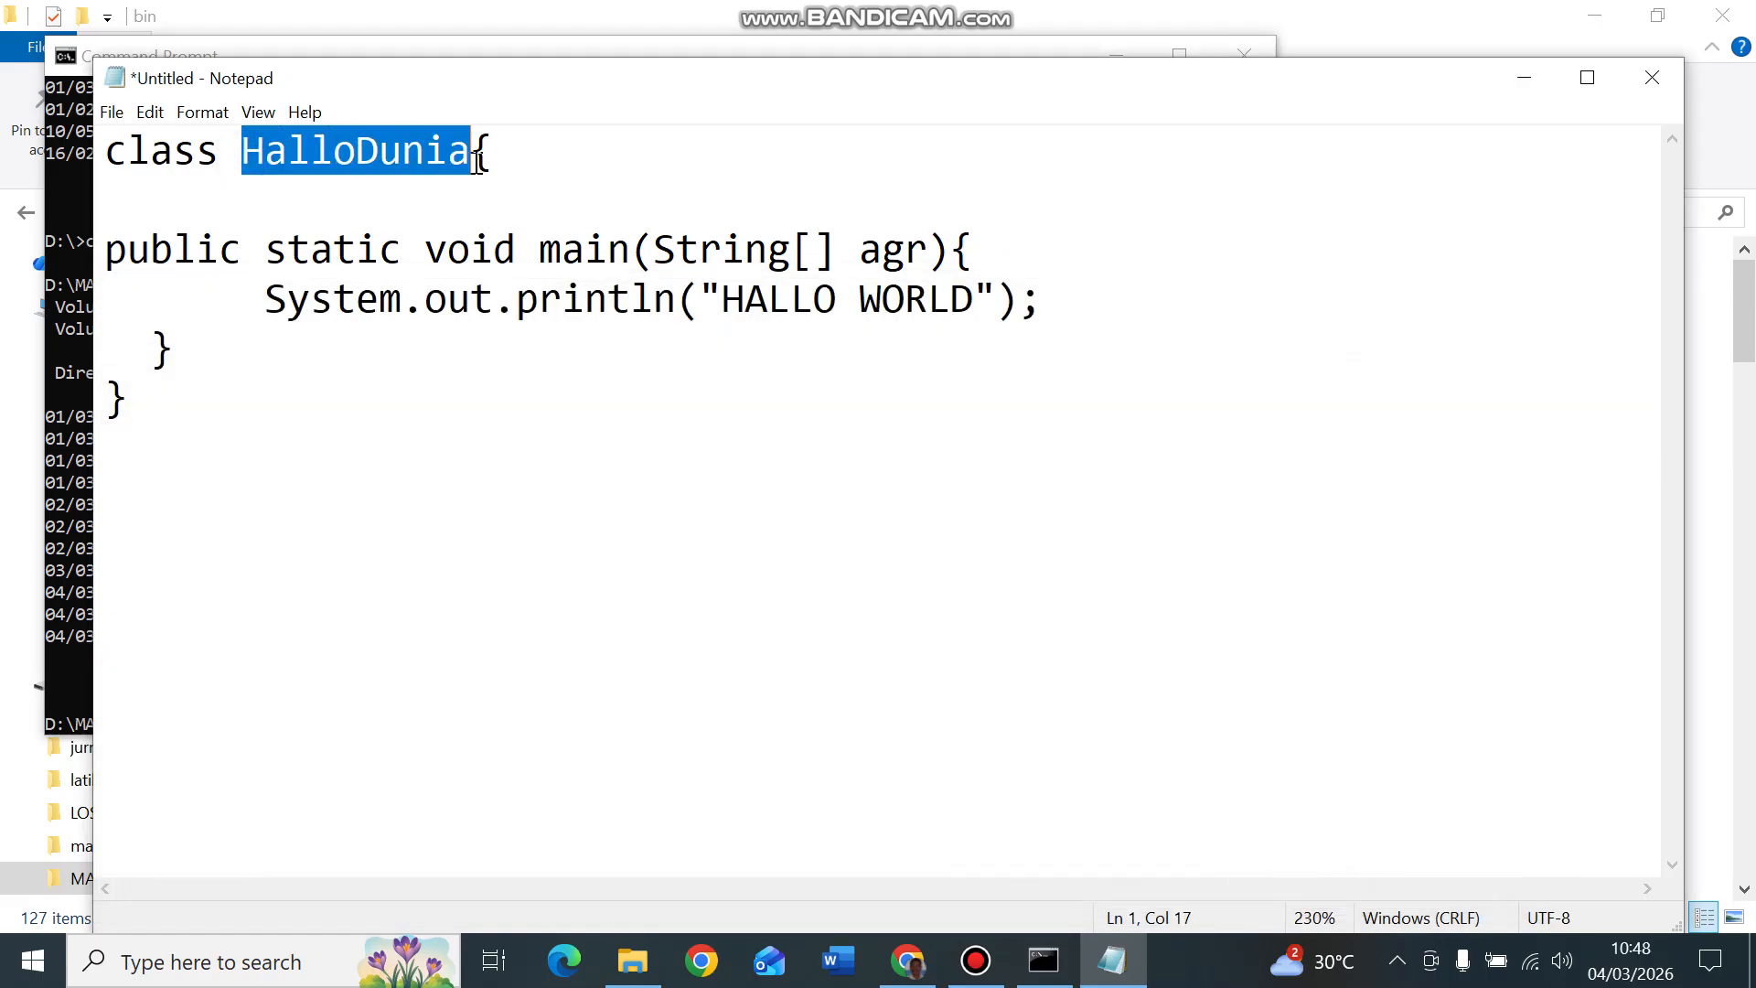
key("alt+f")
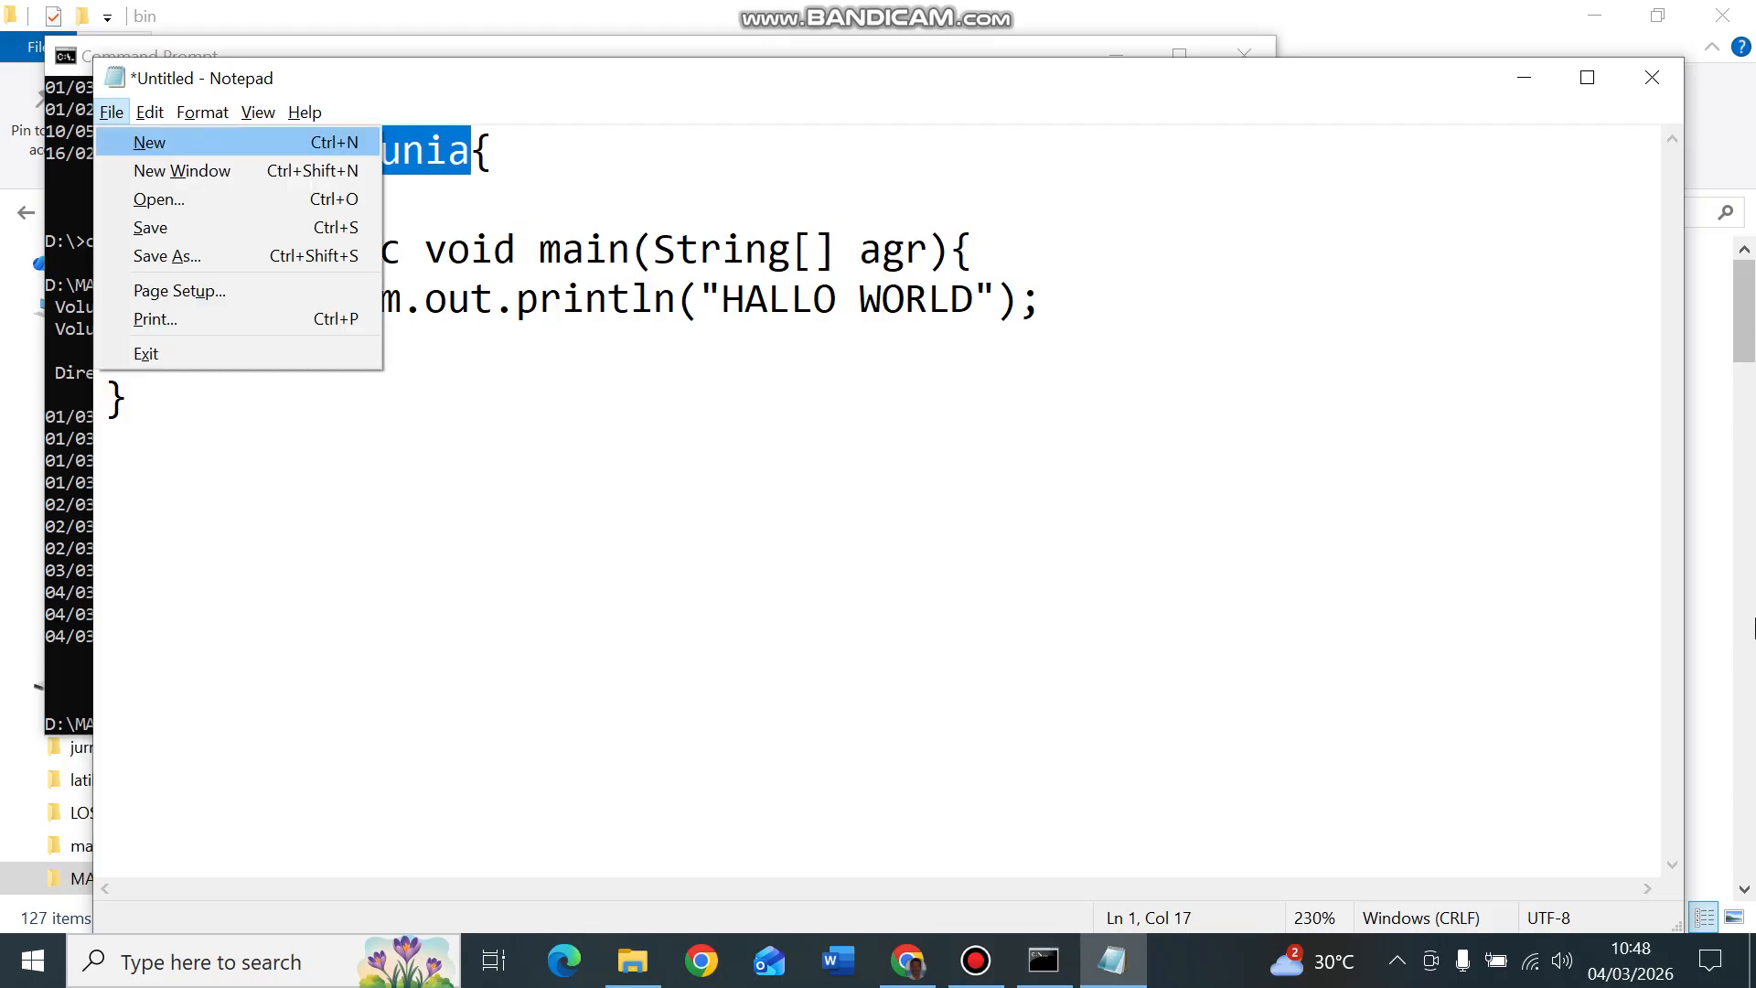
key("a")
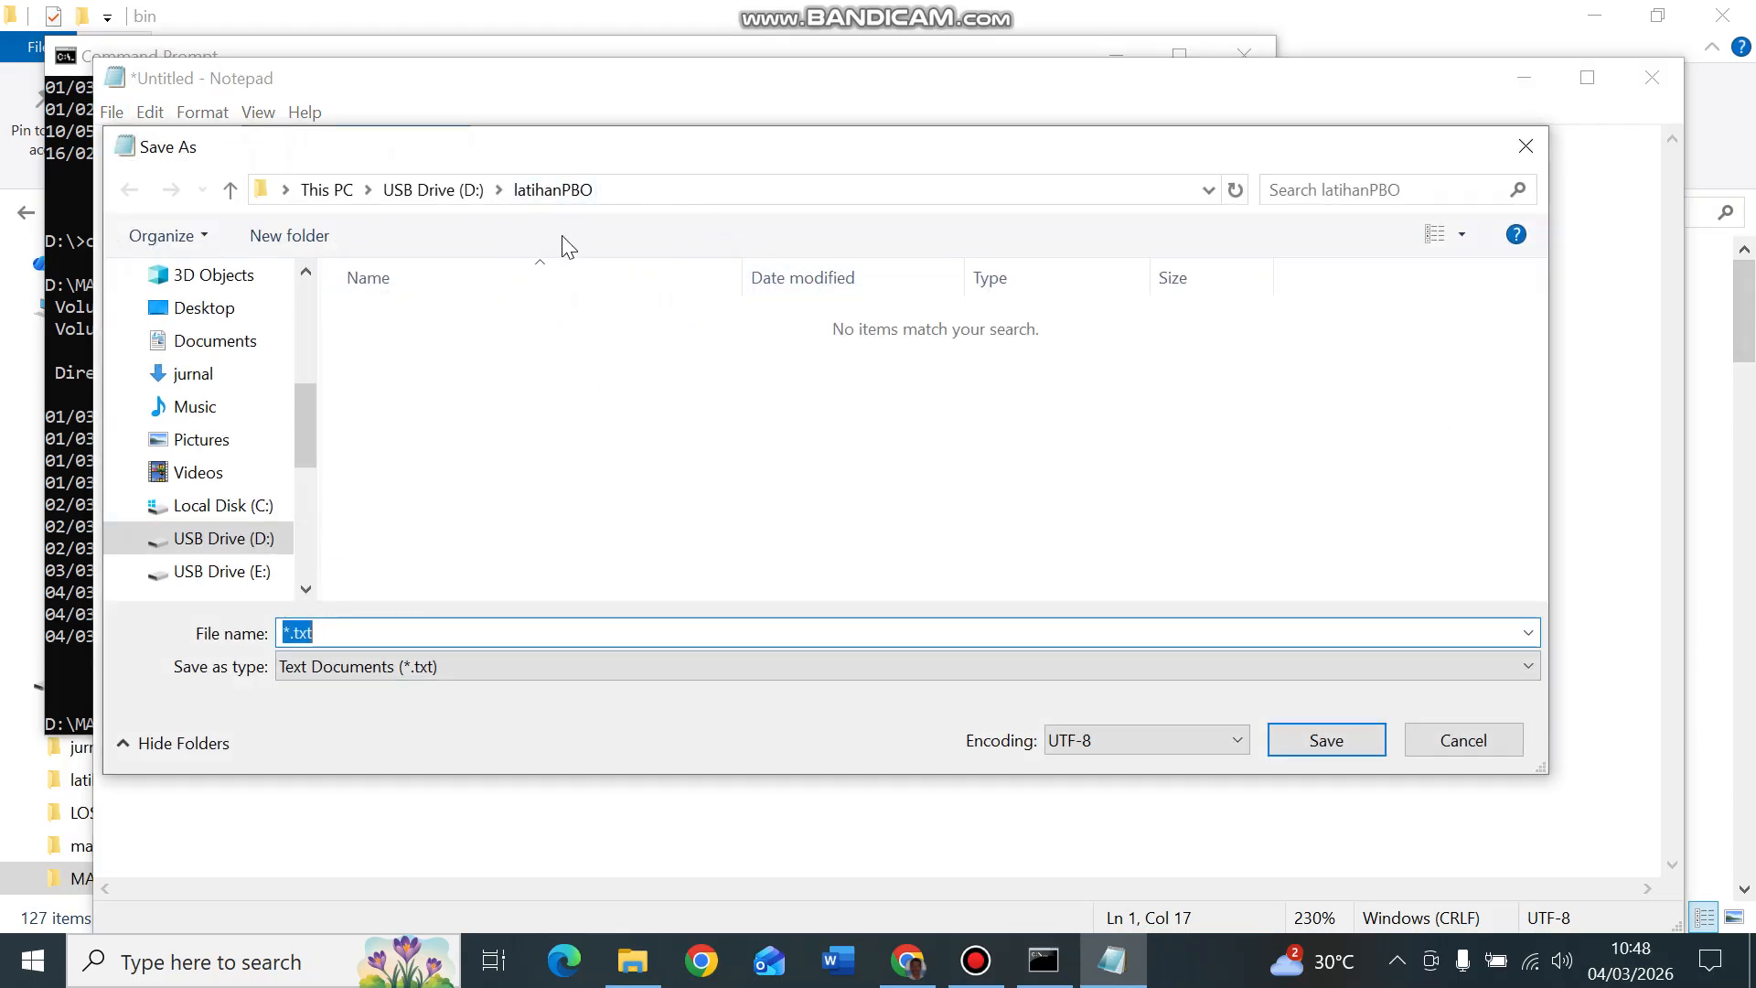
scroll(307, 425, "down", 1)
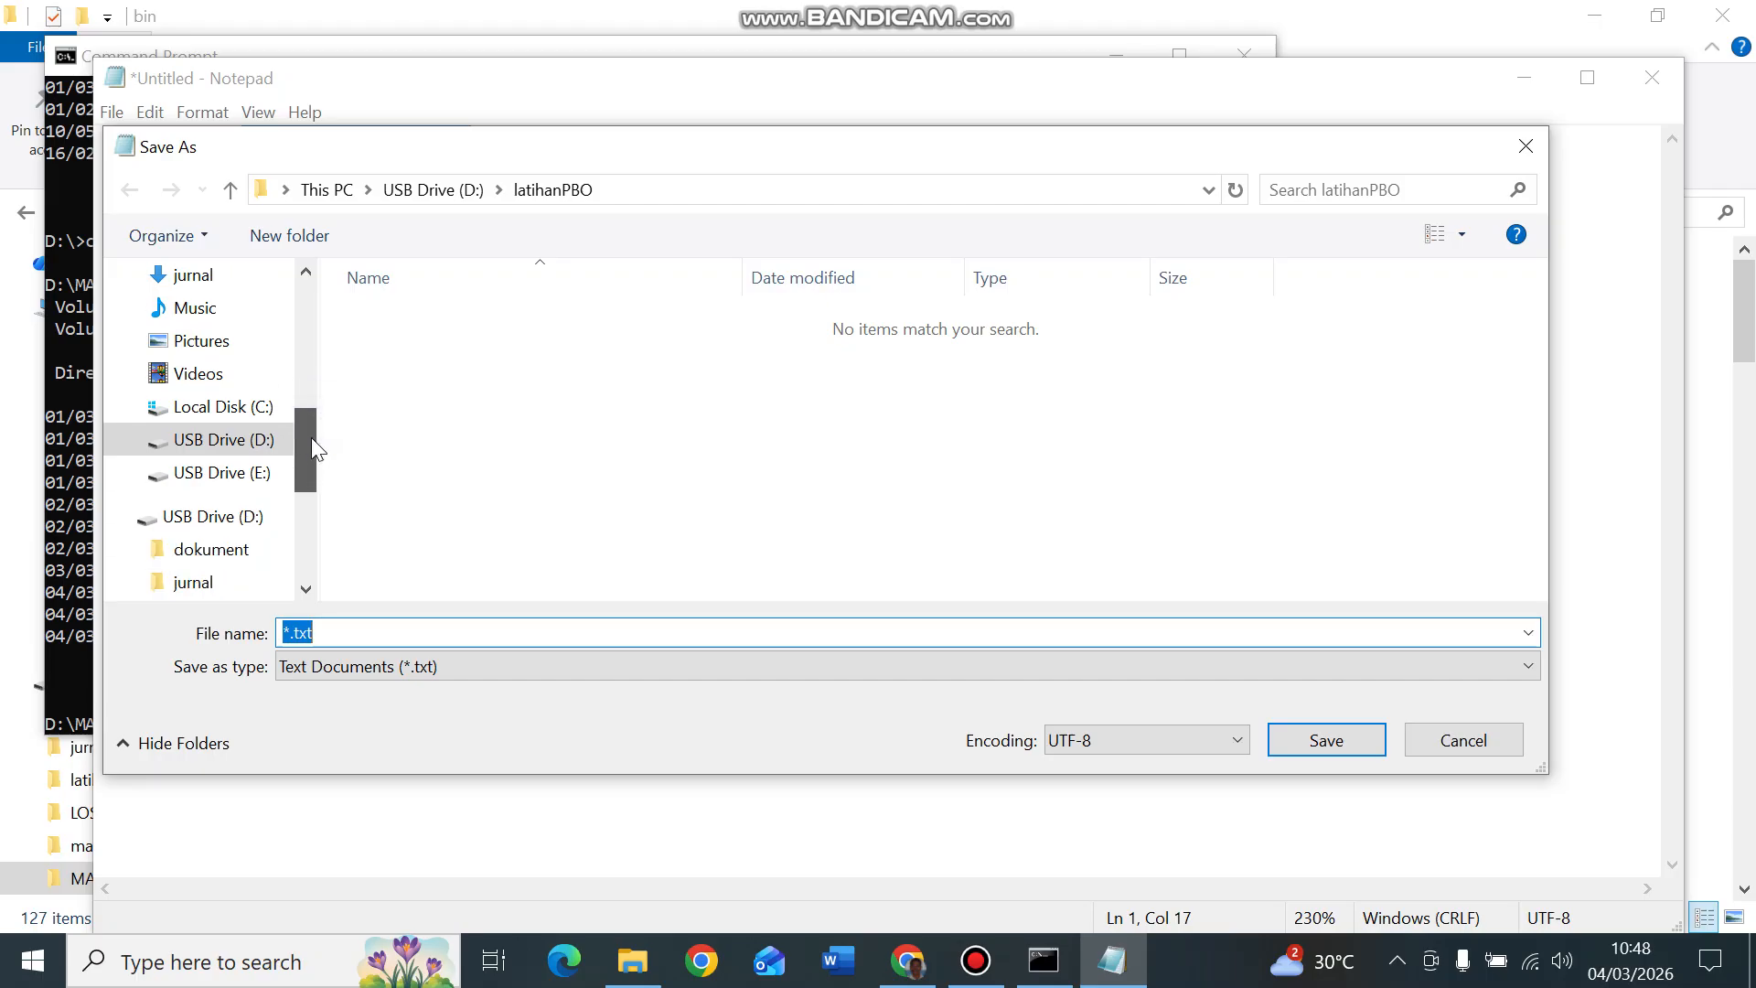
left_click(229, 189)
double_click(493, 465)
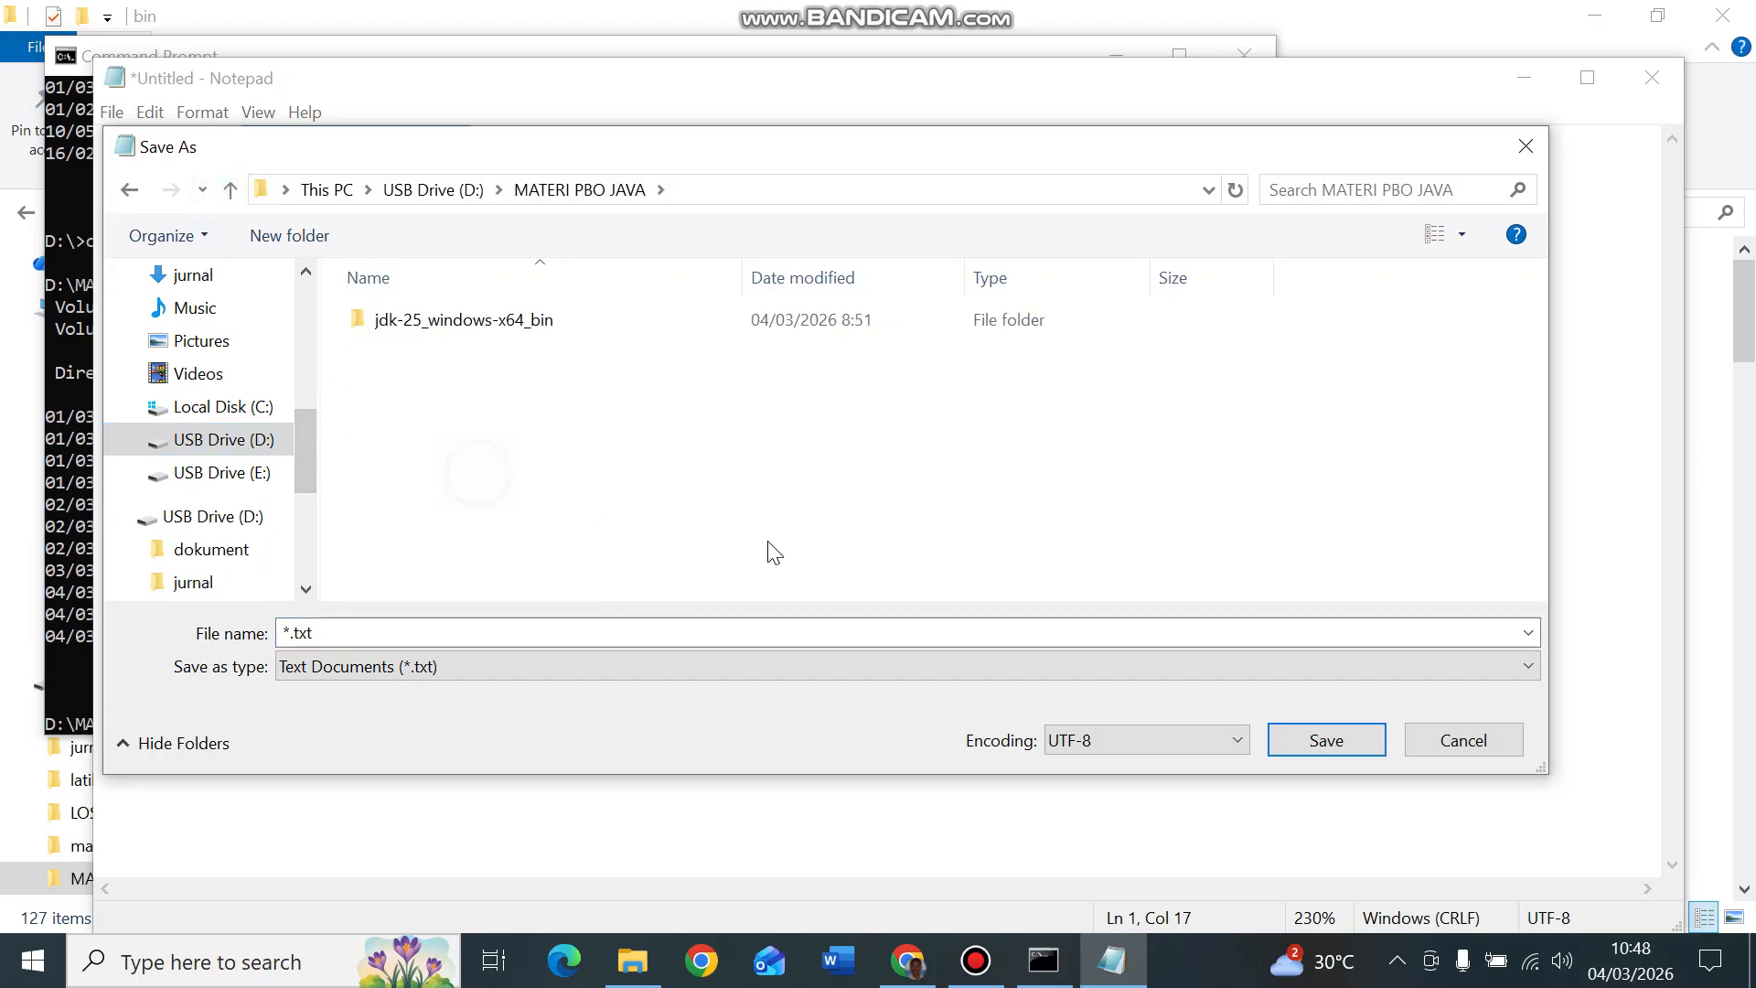
Step: Save the program as "HalloDunia.java", using the copied class name and enclosing the file name in double quotes
left_click(455, 634)
double_click(455, 633)
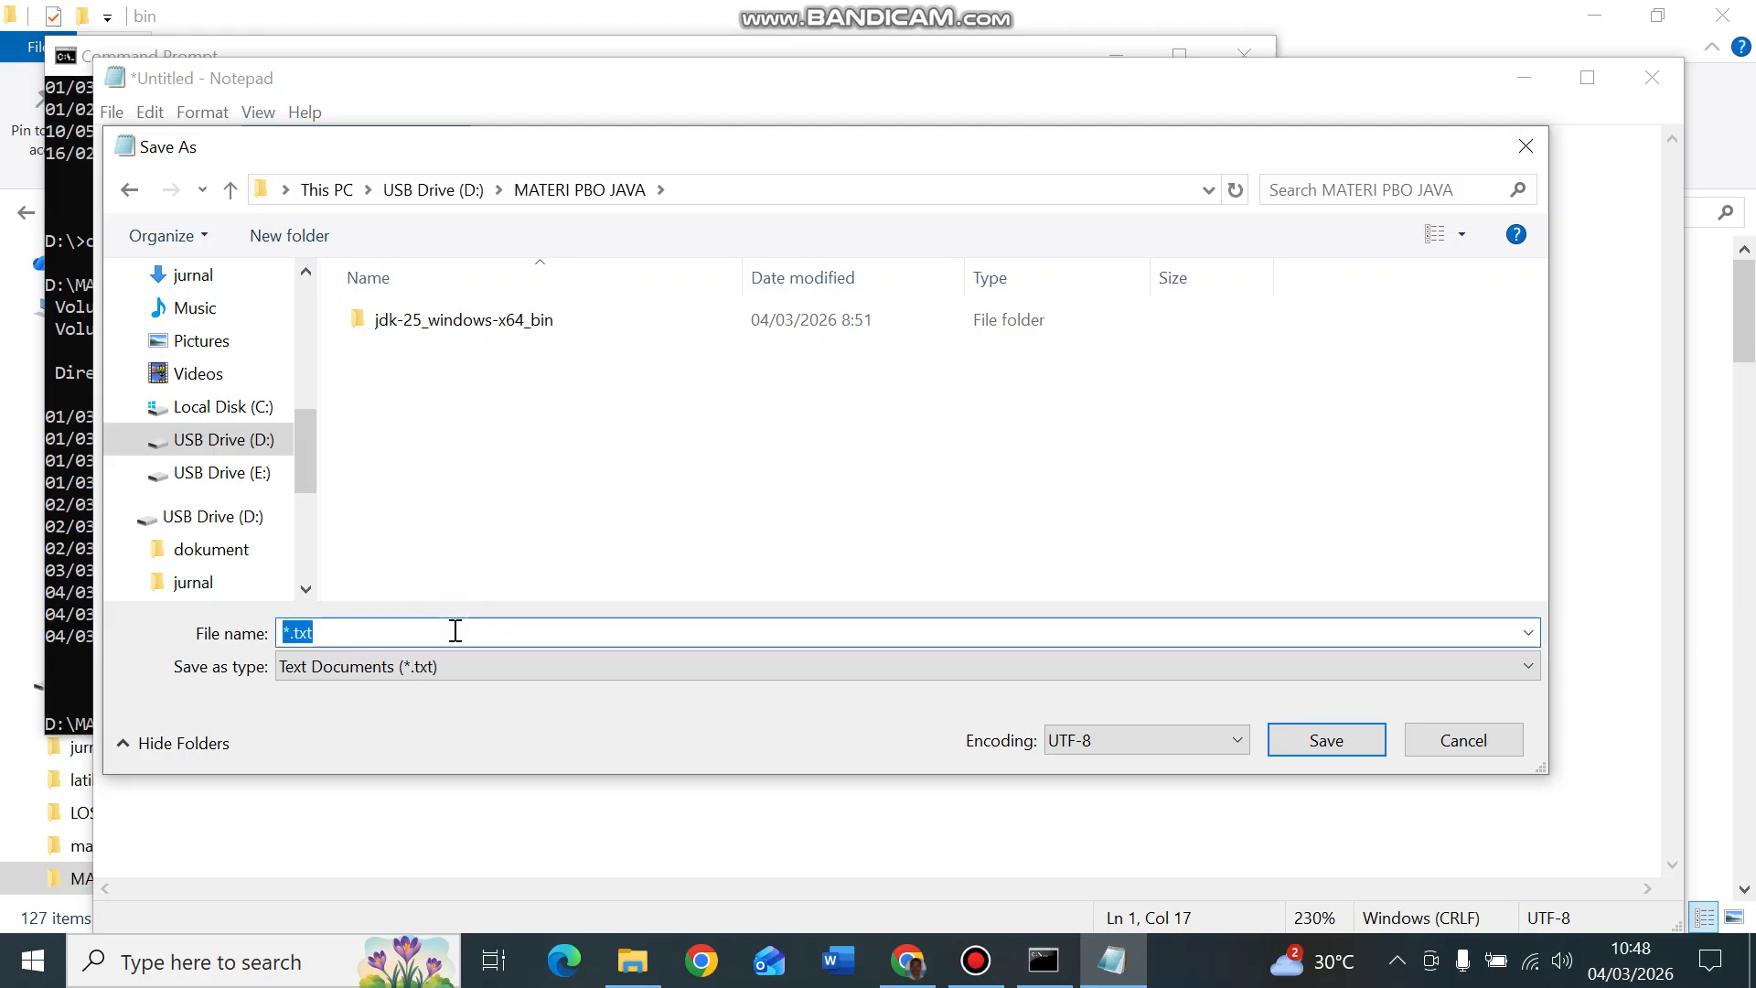
type("A")
key("BackSpace")
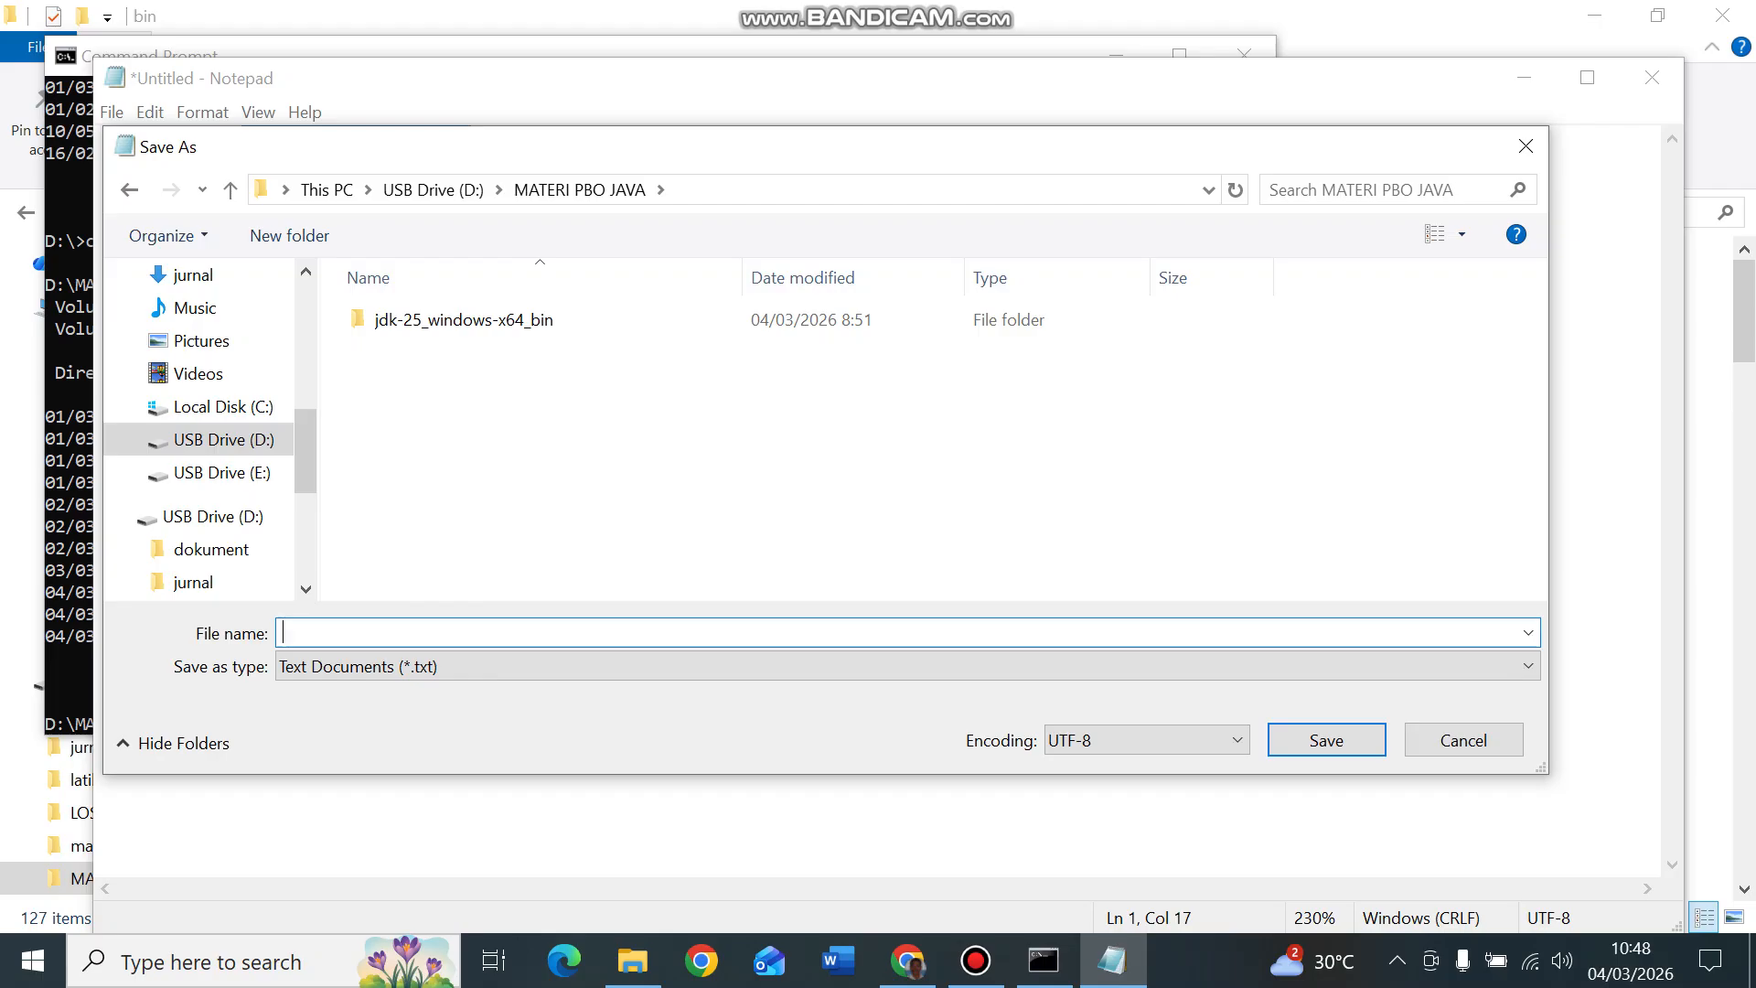
key("ctrl+v")
type(".java\"")
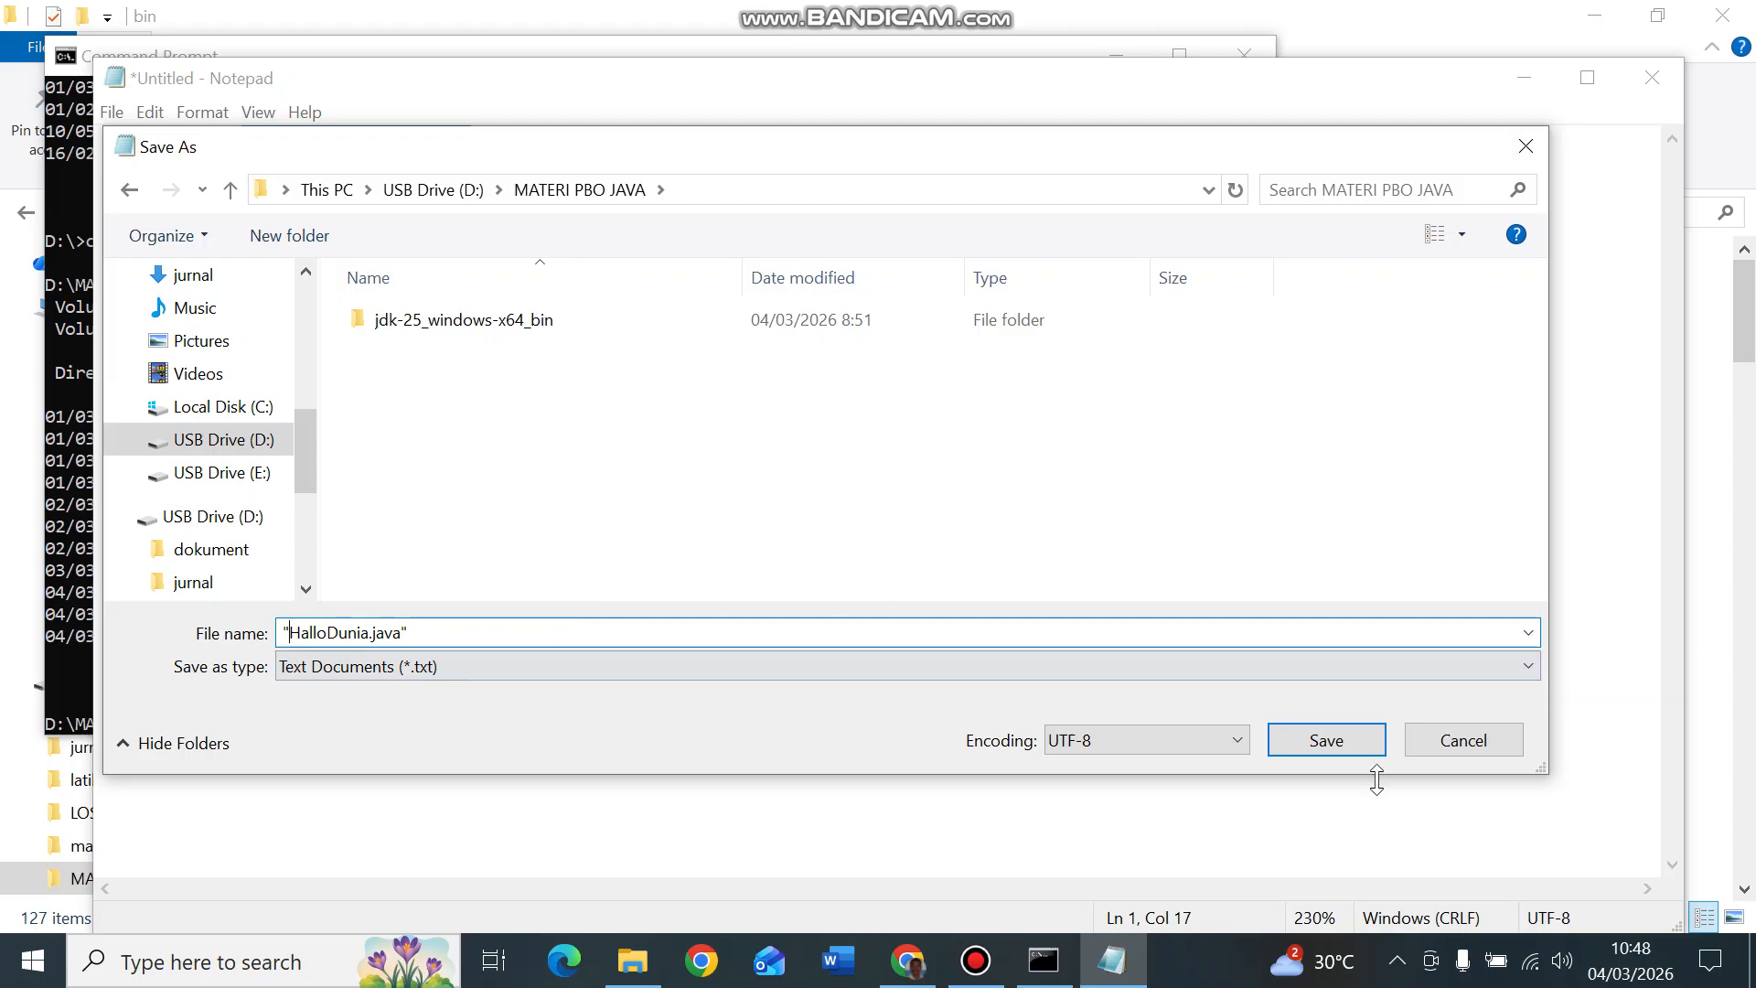
left_click(1326, 740)
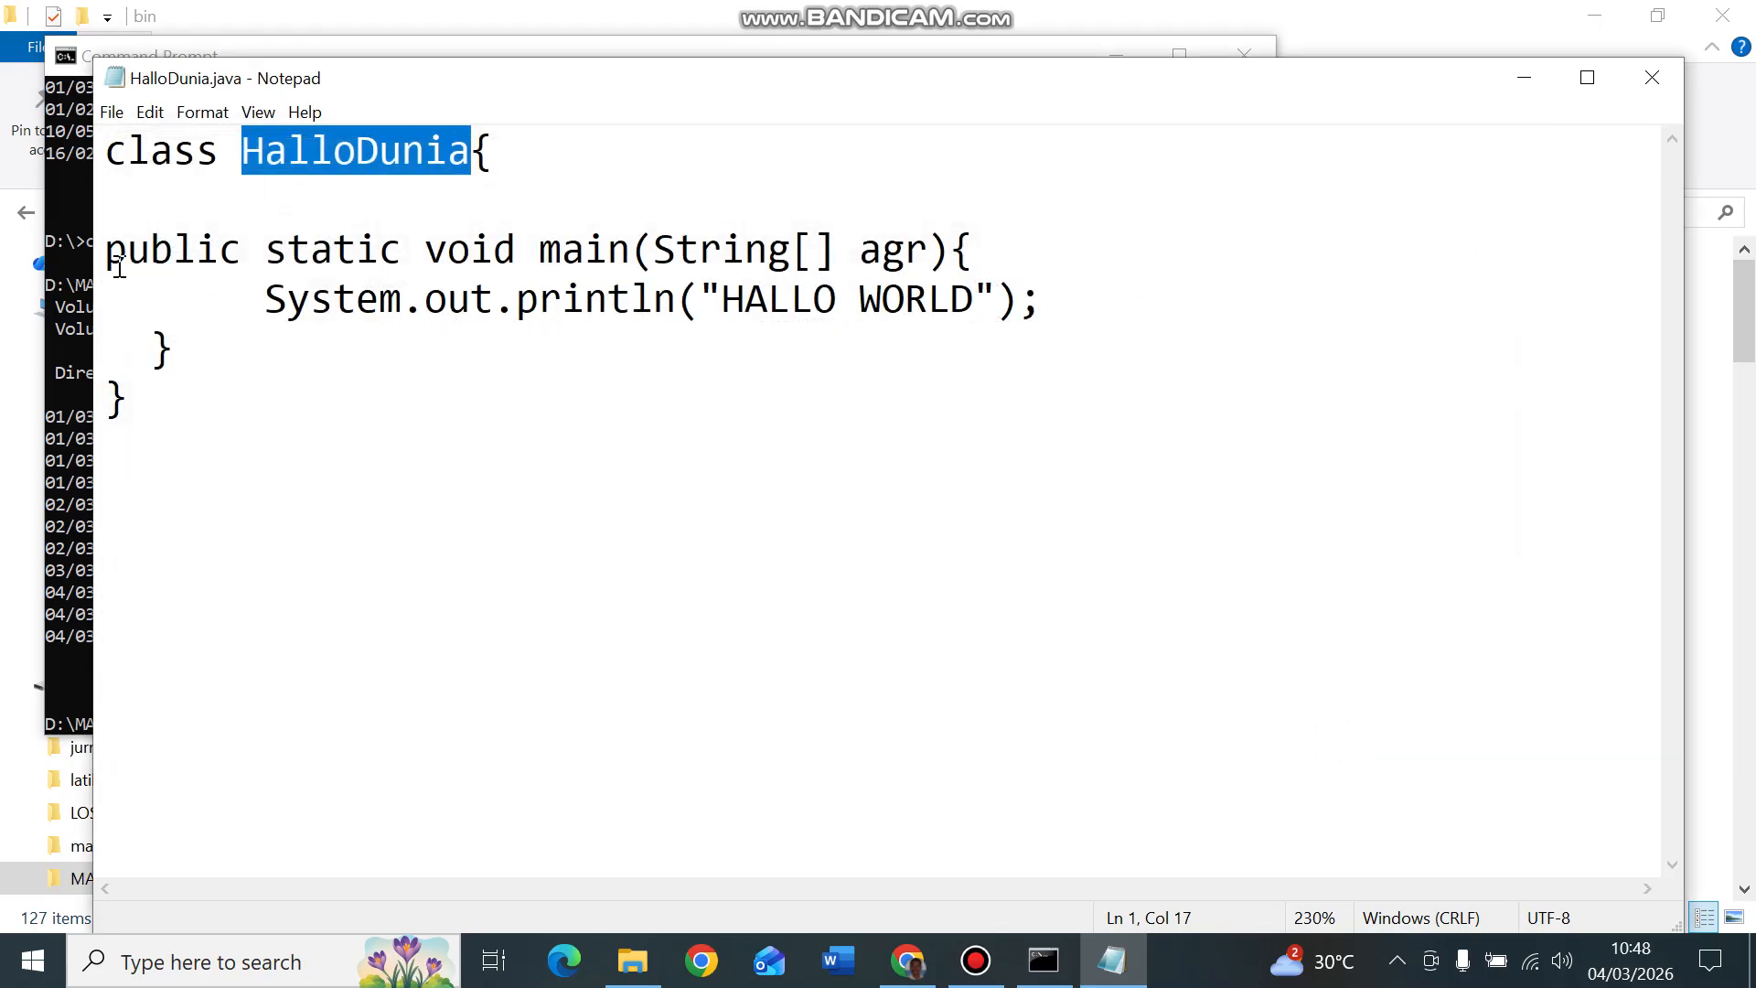
Step: Switch to Command Prompt, list the MATERI PBO JAVA folder with dir, and enlarge the console text
left_click(1059, 973)
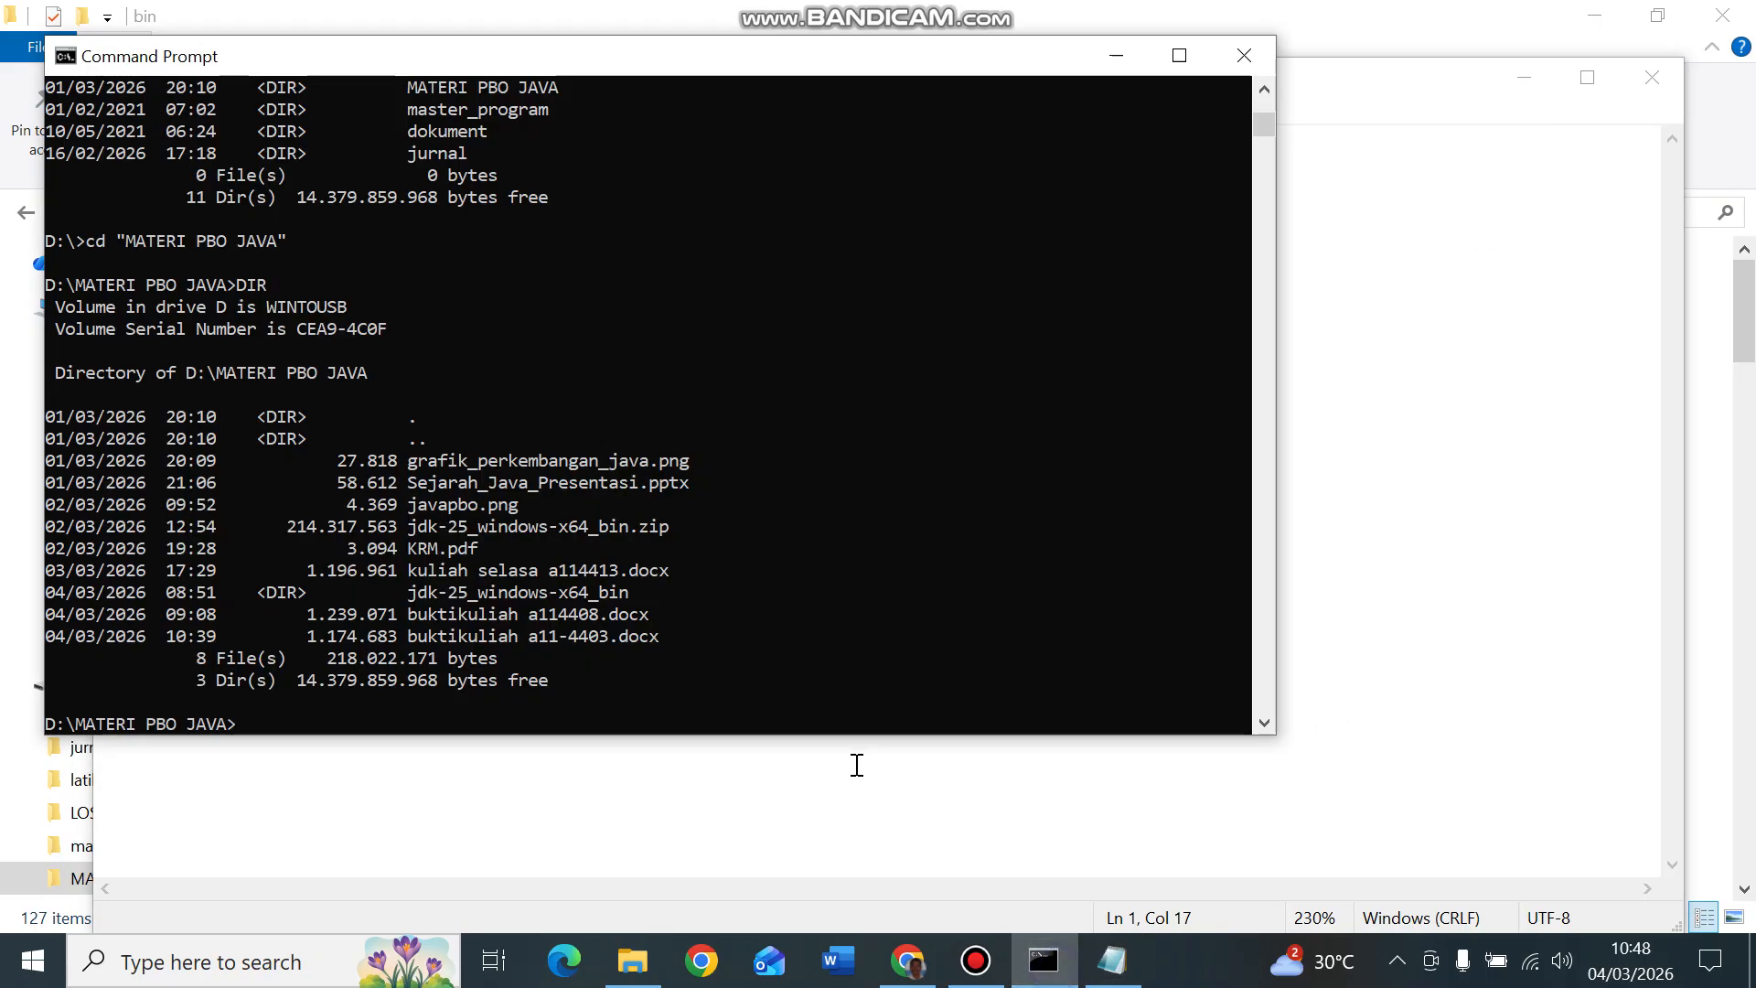
type("dir")
key("Return")
scroll(819, 629, "up", 5, "ctrl")
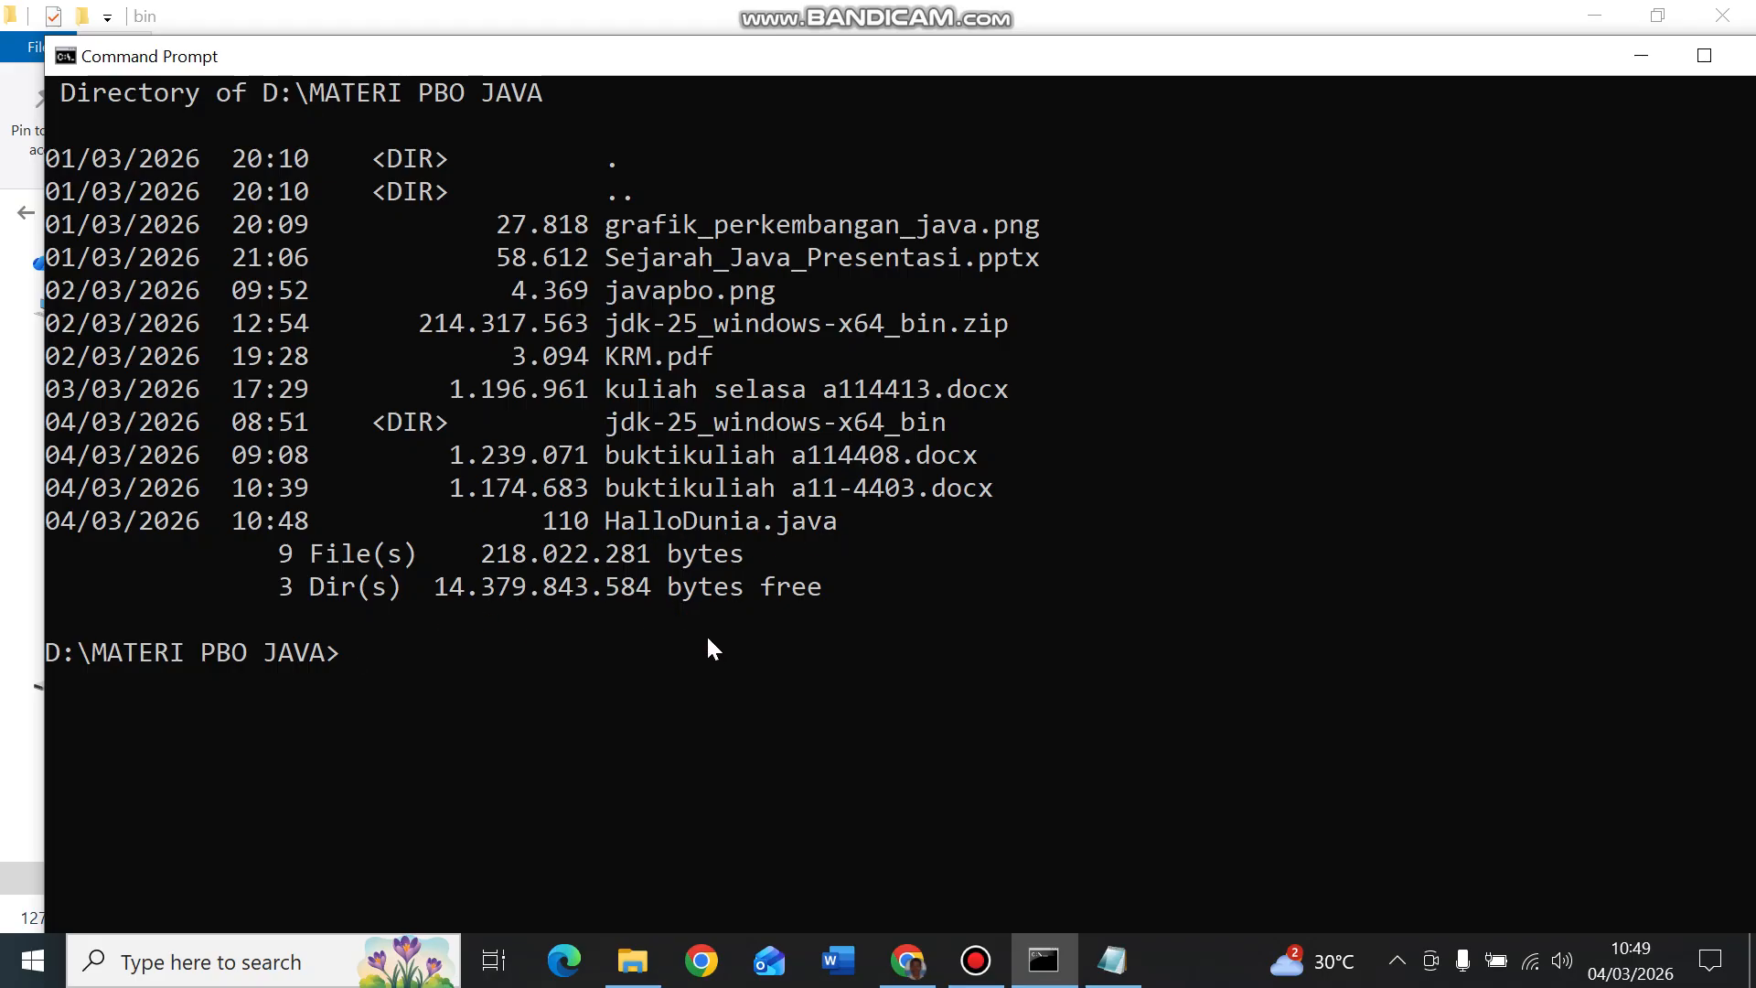
Step: Compile the source with "javac HalloDunia.java" and list the class files with "dir *.class"
type("javac HalloDunia.java")
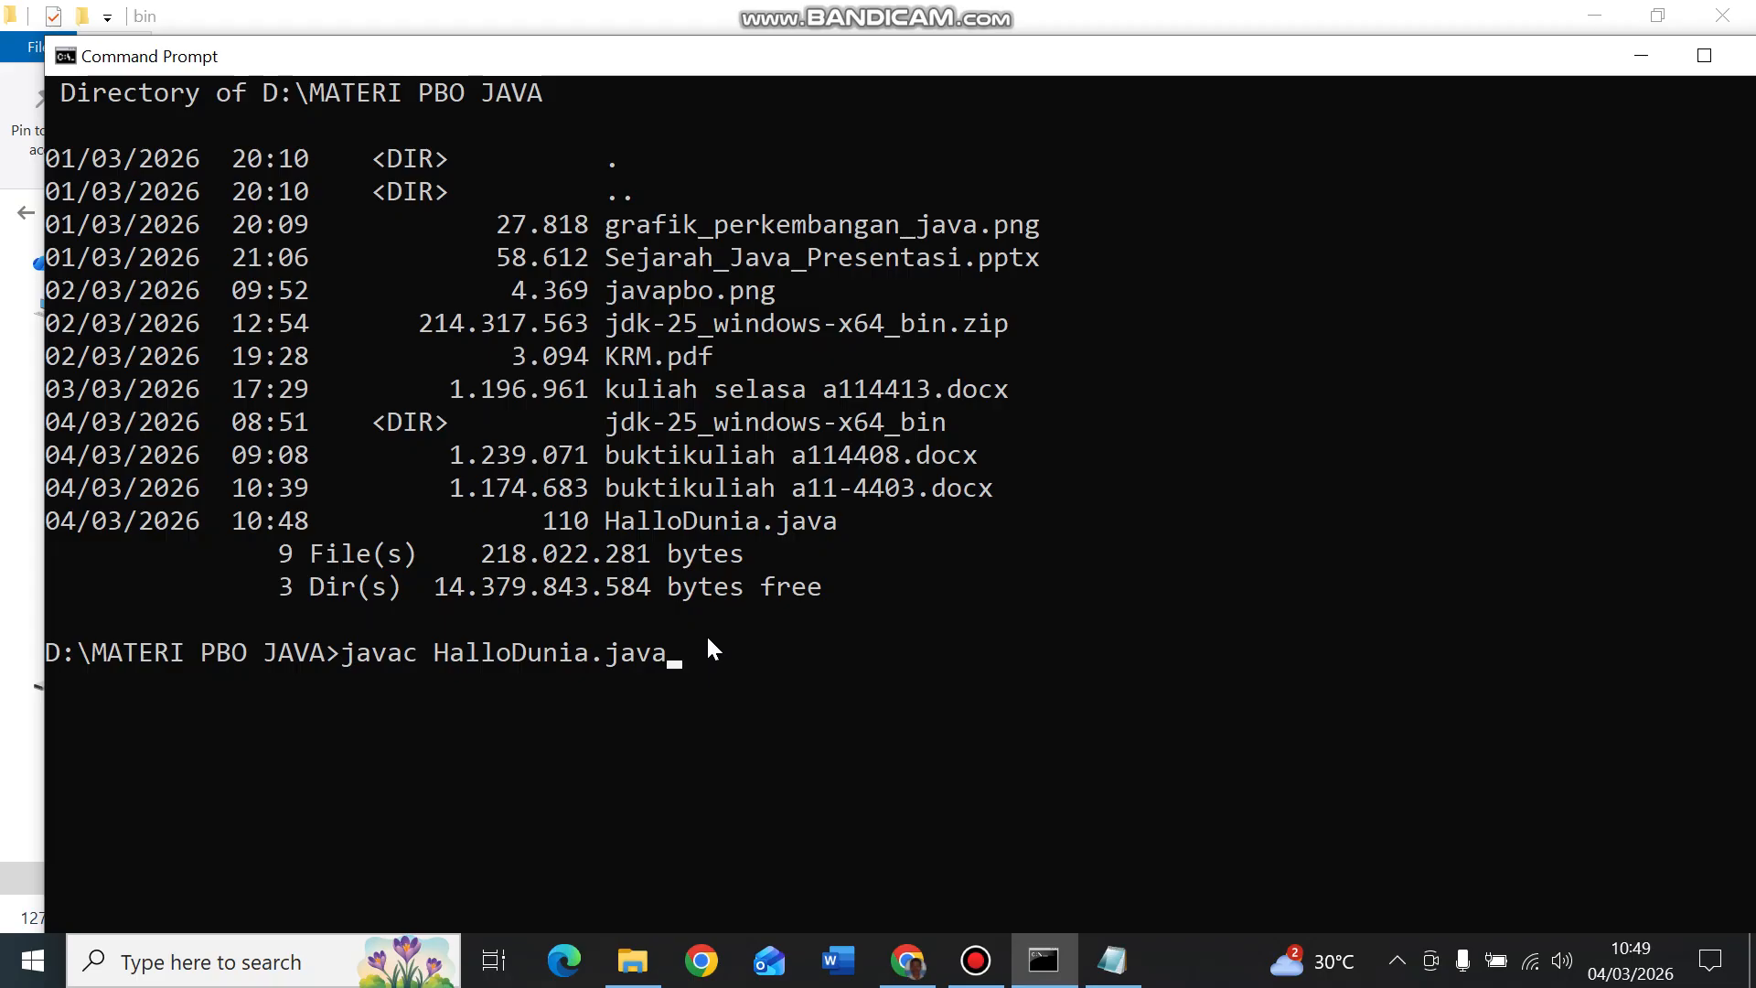
key("Return")
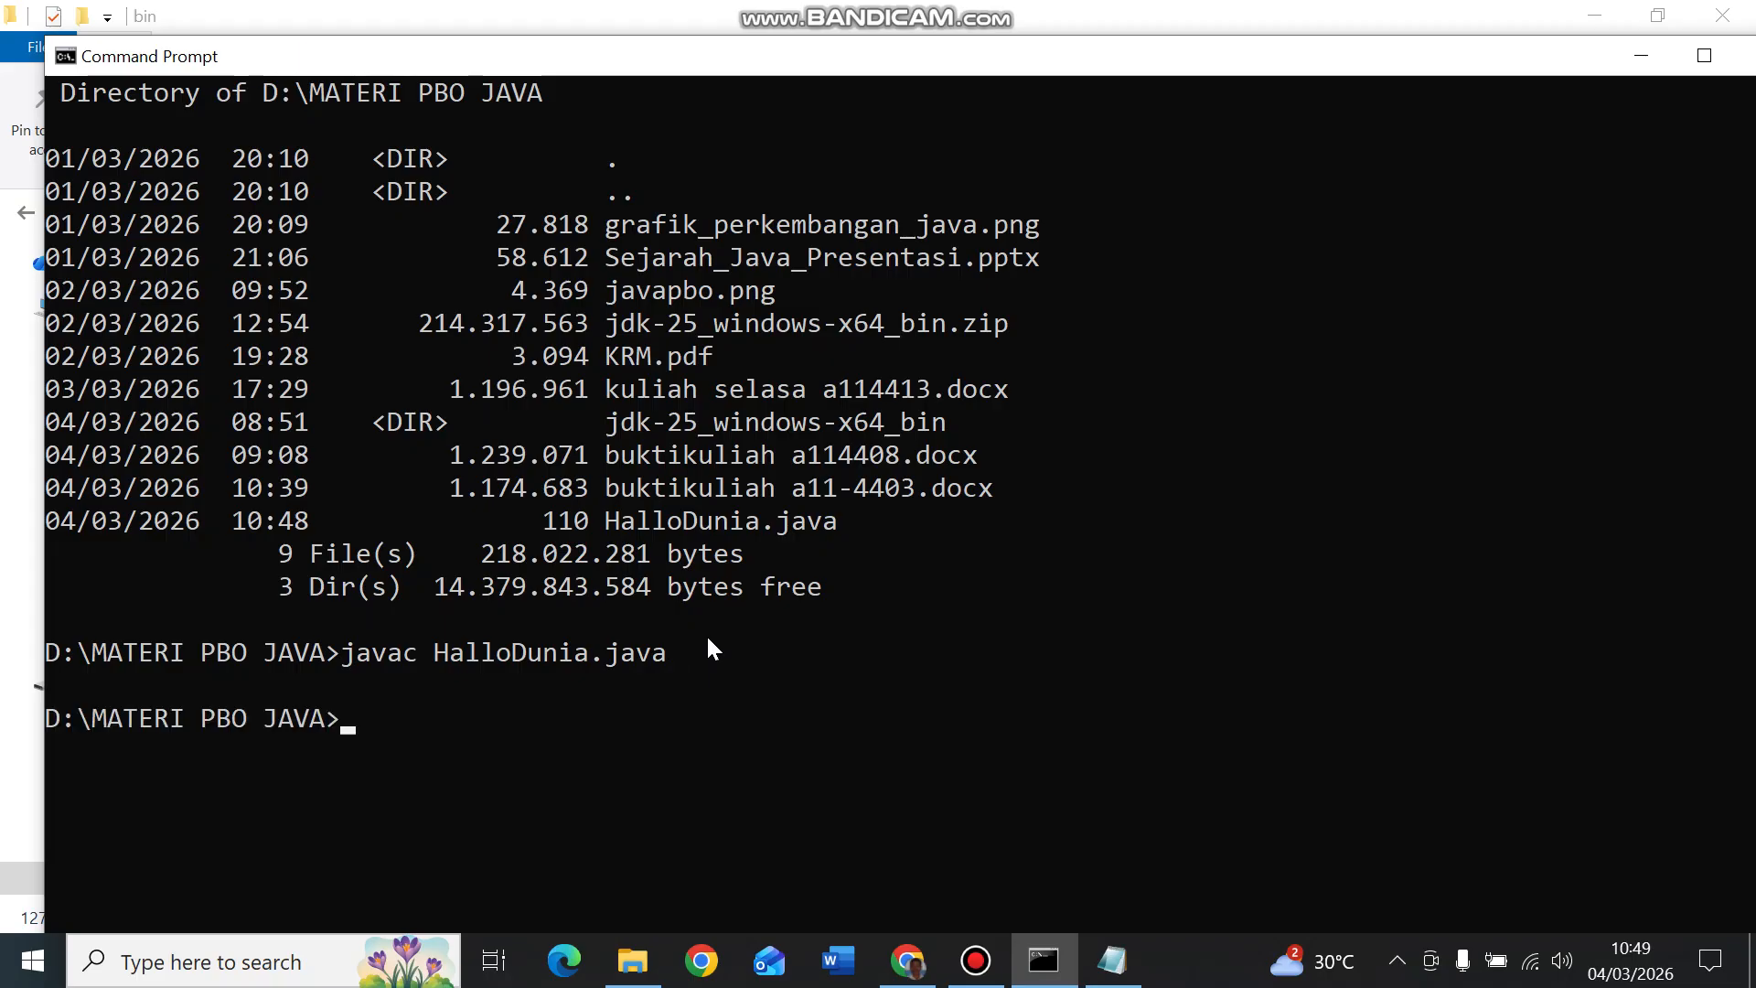
type("dir *.class")
key("Return")
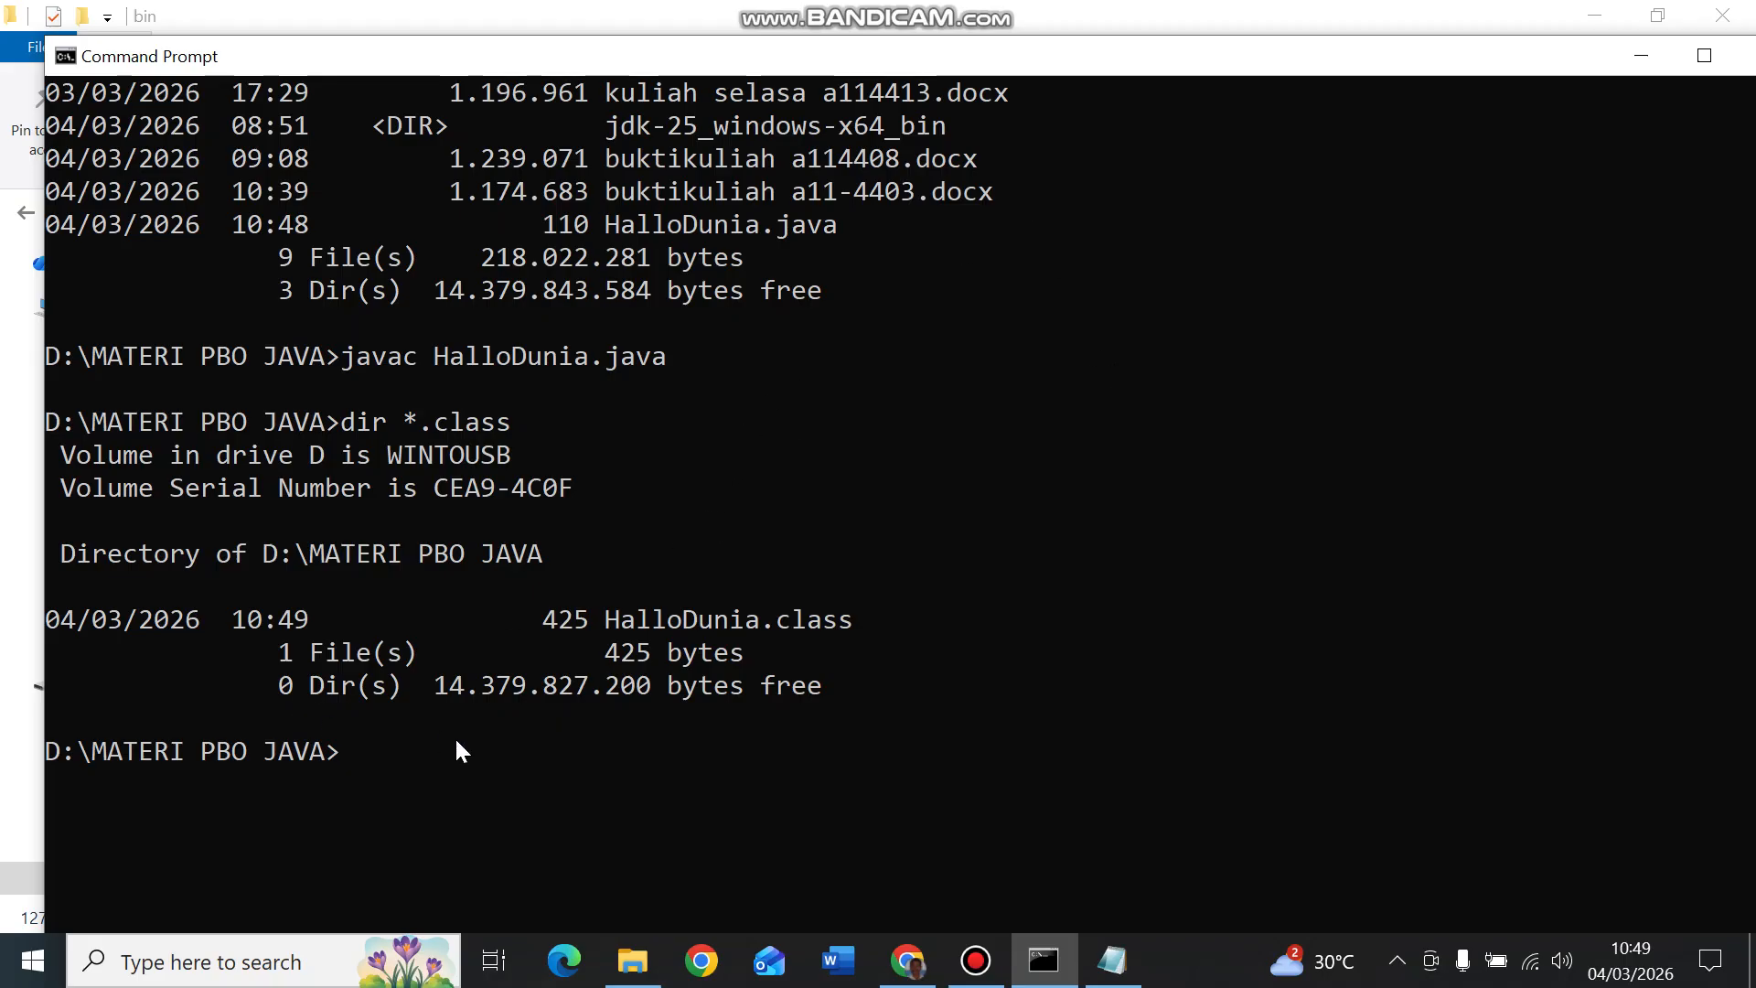
Step: Run the compiled program with "java HalloDunia" and enlarge the console text further
type("java HalloDunia")
key("Return")
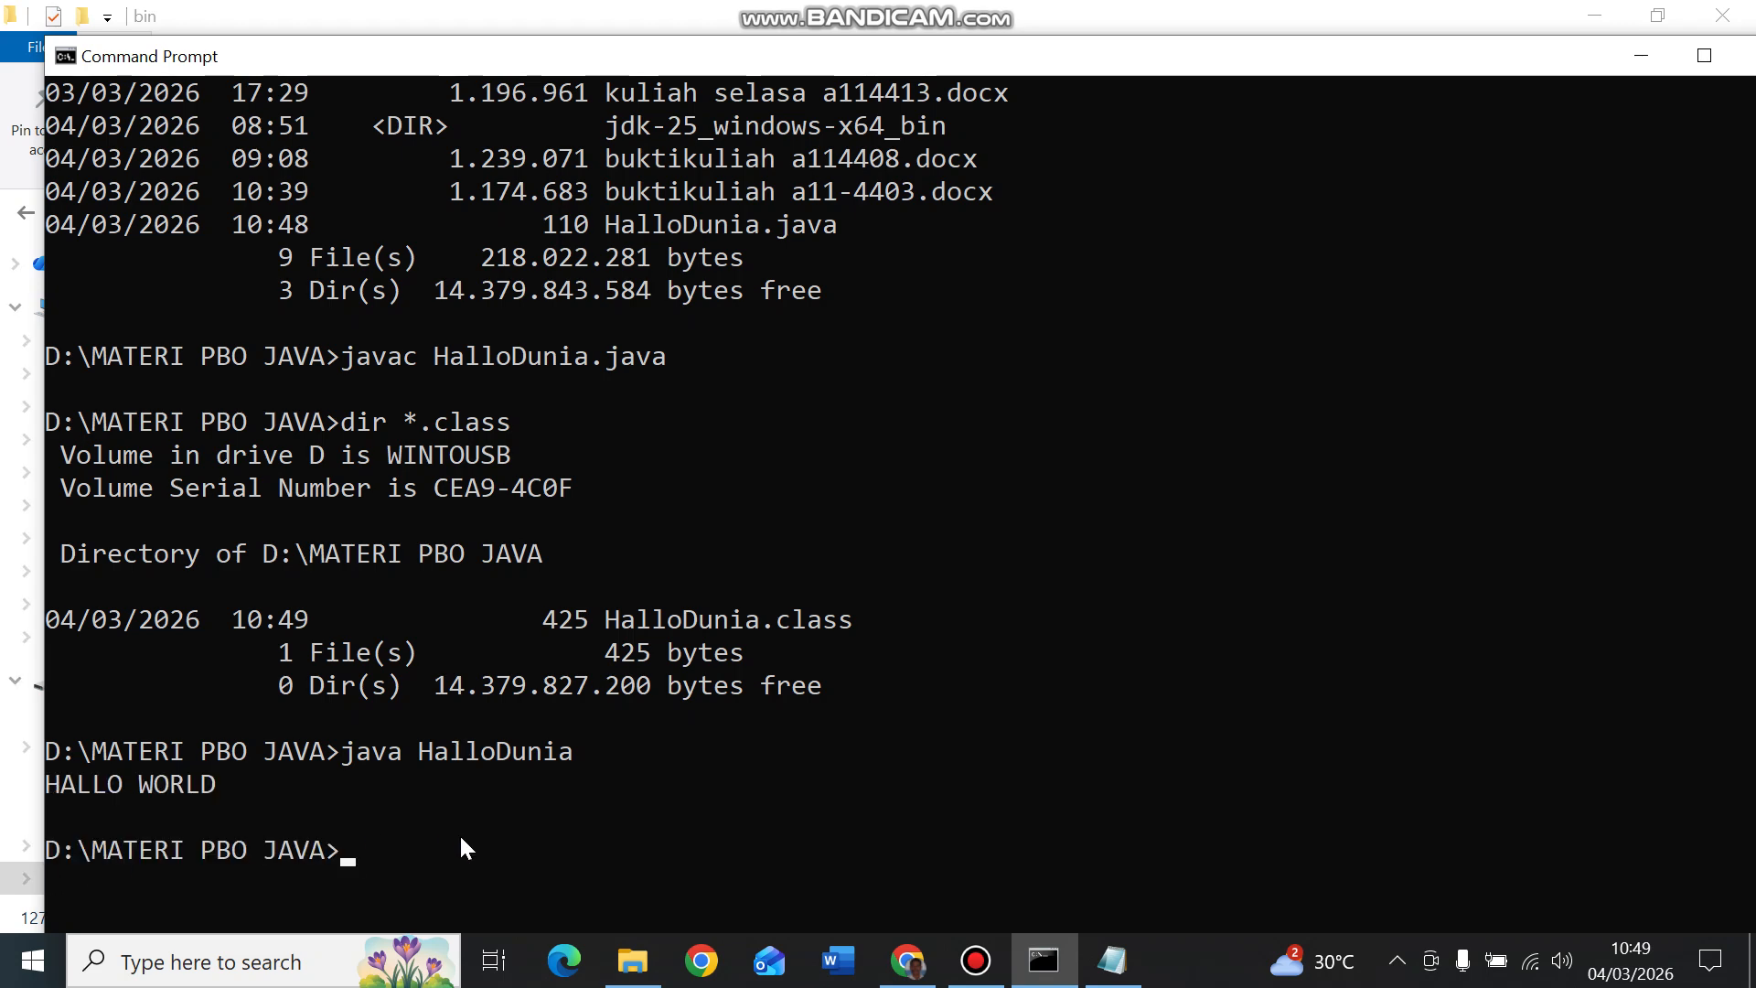
scroll(464, 841, "up", 3)
scroll(509, 655, "up", 5)
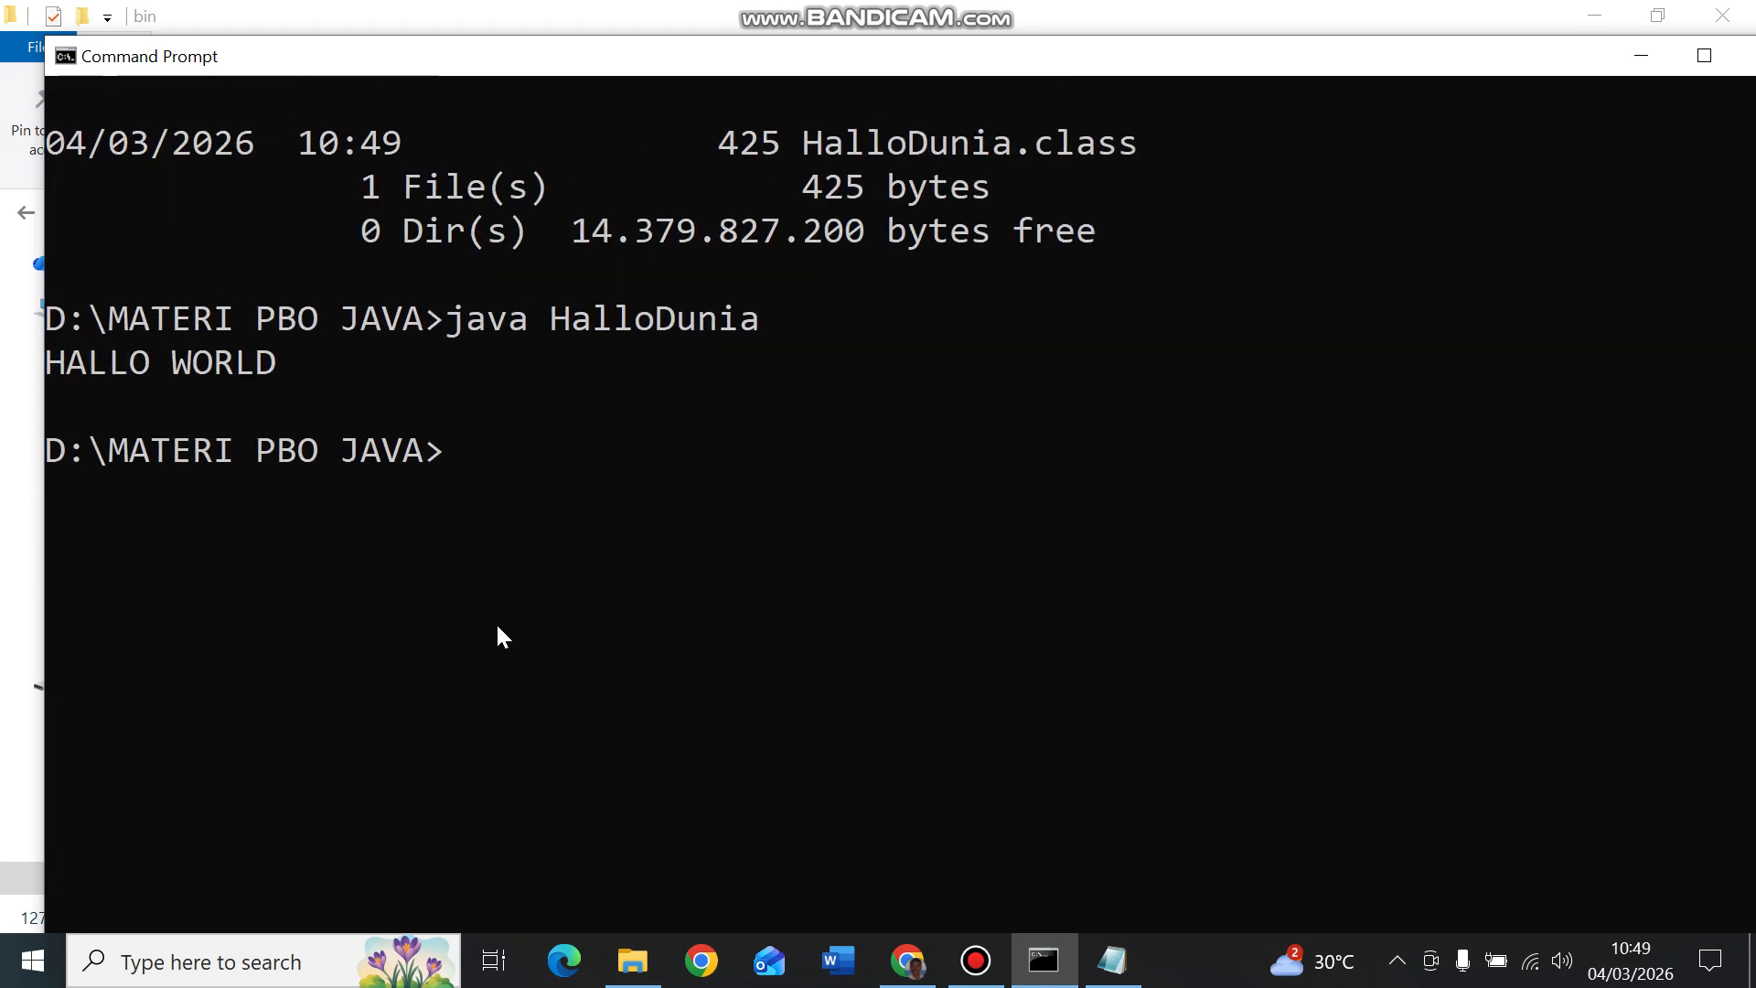